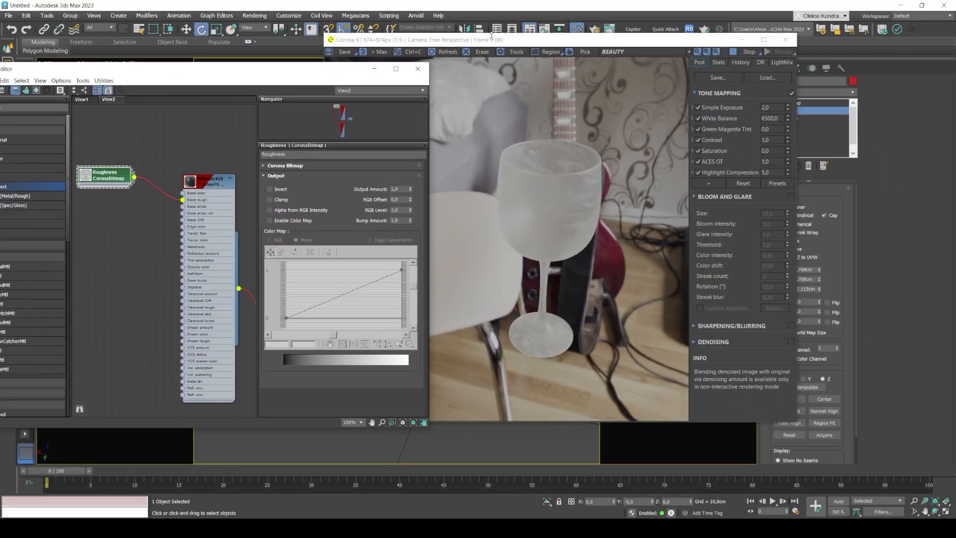
# Shift the middle point of the Roughness bitmap's Color Map curve toward lower input values along the zero line.
pyautogui.moveTo(492, 35); pyautogui.dragTo(562, 53)
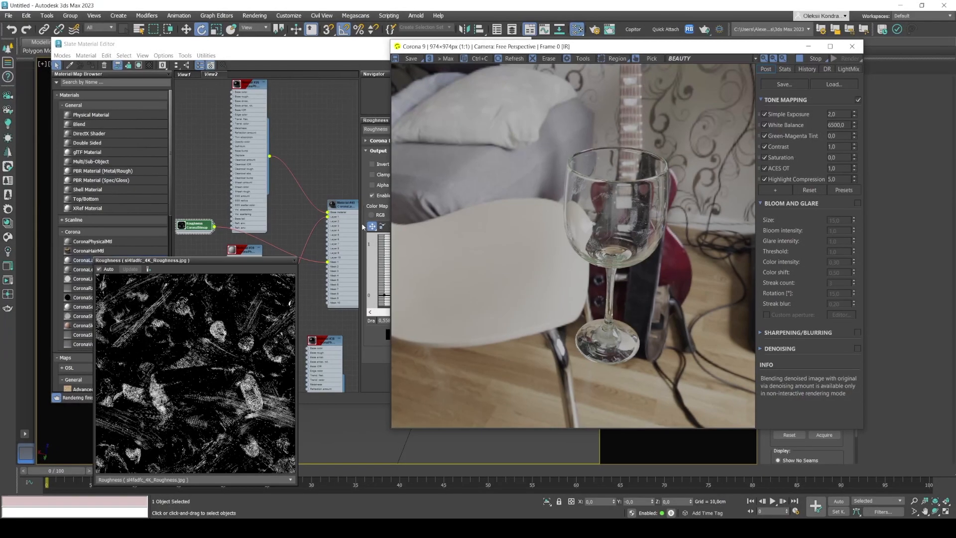
pyautogui.click(438, 284)
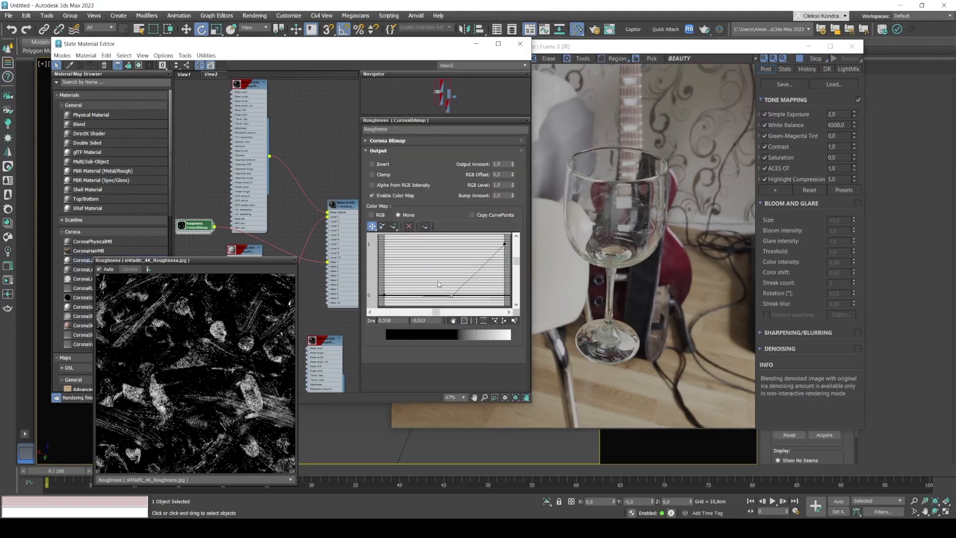
pyautogui.moveTo(452, 296); pyautogui.dragTo(447, 295)
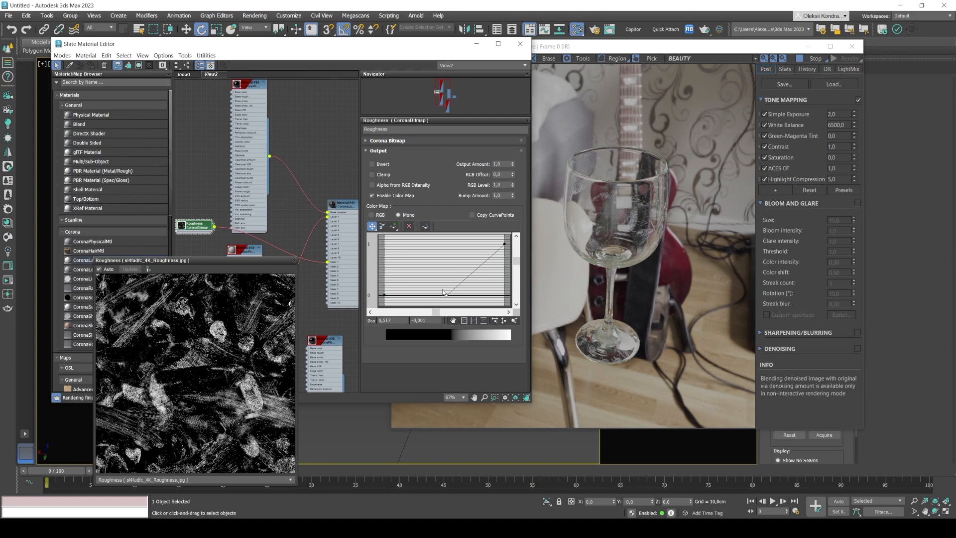
pyautogui.moveTo(446, 295); pyautogui.dragTo(414, 295)
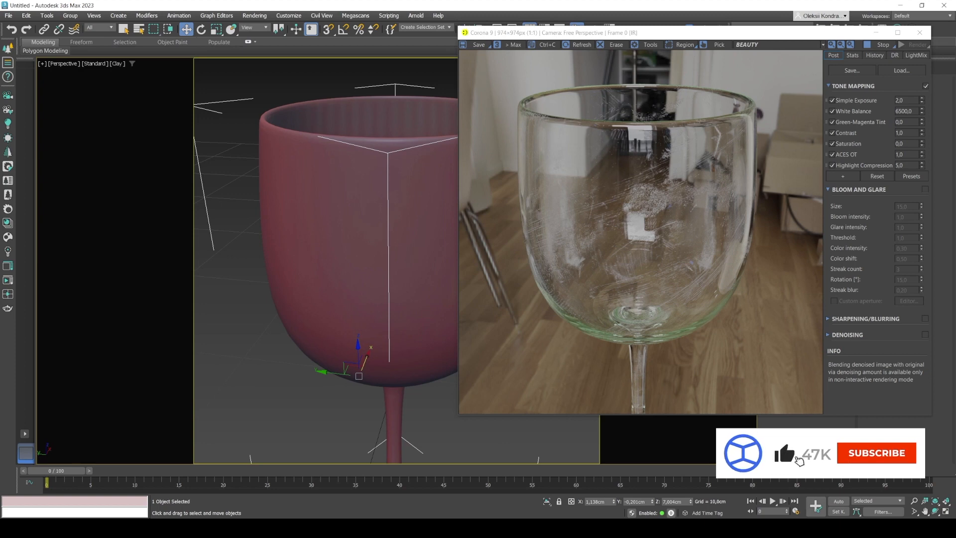
# Examine the wine glass's surface in the interactive render from different distances and angles.
pyautogui.moveTo(589, 528)
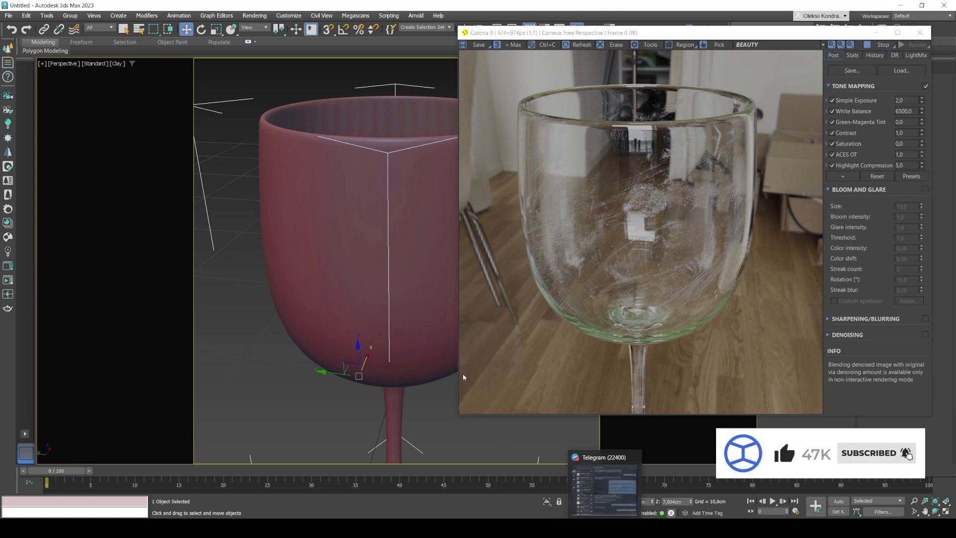
pyautogui.scroll(-2, 323, 260)
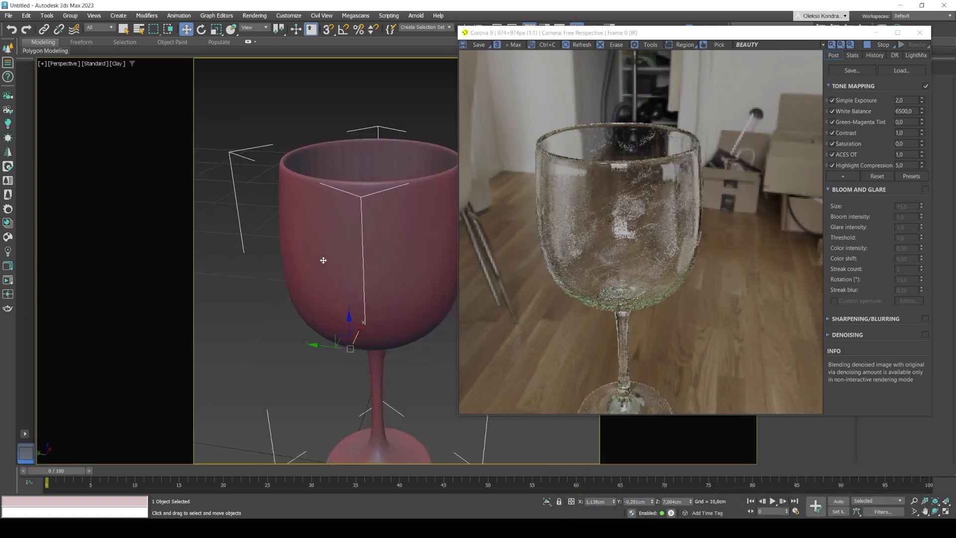
pyautogui.scroll(-2, 324, 260)
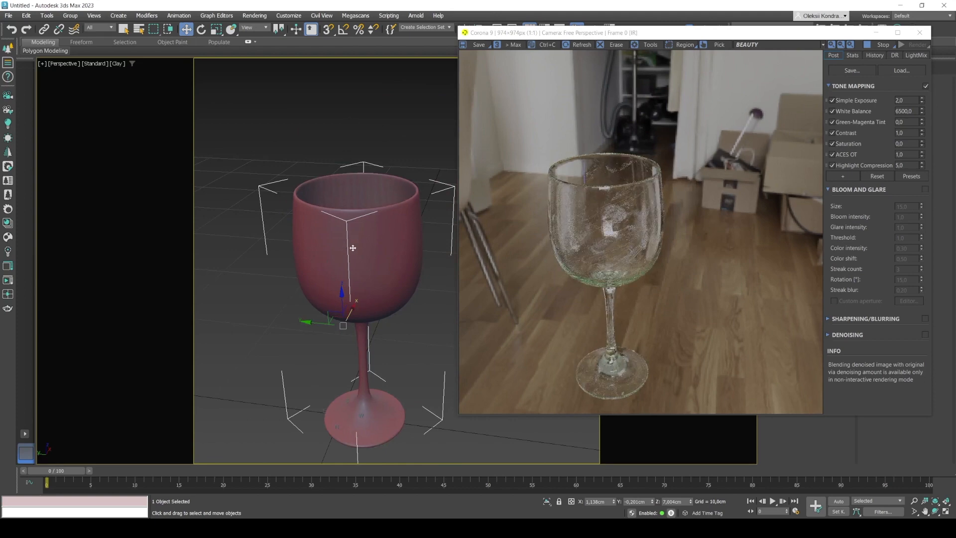
pyautogui.scroll(3, 361, 234)
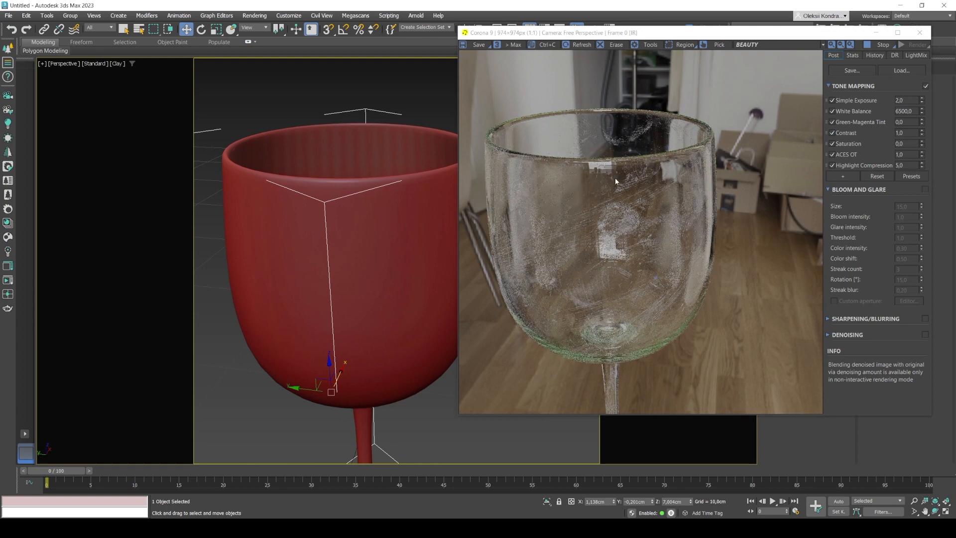
pyautogui.scroll(3, 301, 267)
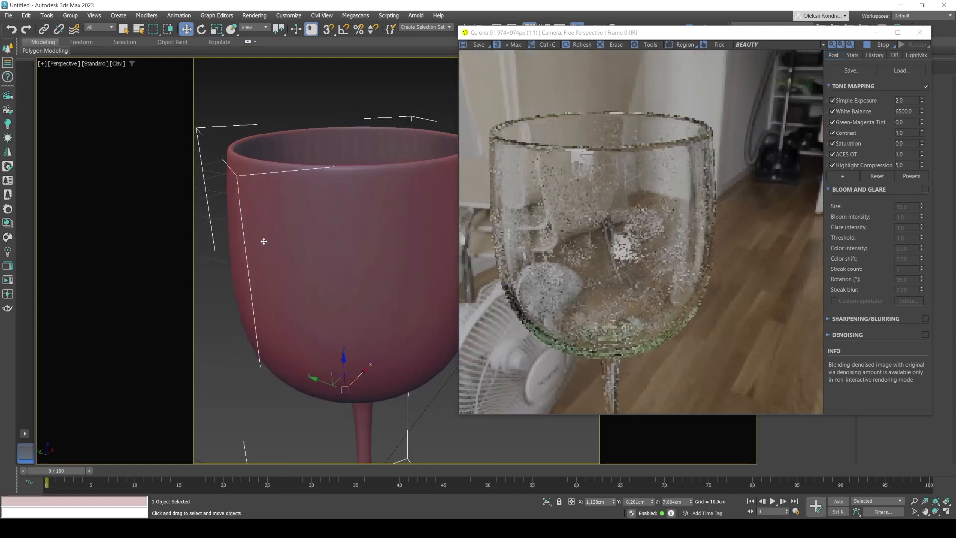
pyautogui.scroll(2, 301, 248)
pyautogui.moveTo(301, 248)
pyautogui.keyDown('alt'); pyautogui.mouseDown(button='middle')
pyautogui.moveTo(321, 248)
pyautogui.moveTo(312, 241)
pyautogui.mouseUp(button='middle'); pyautogui.keyUp('alt')
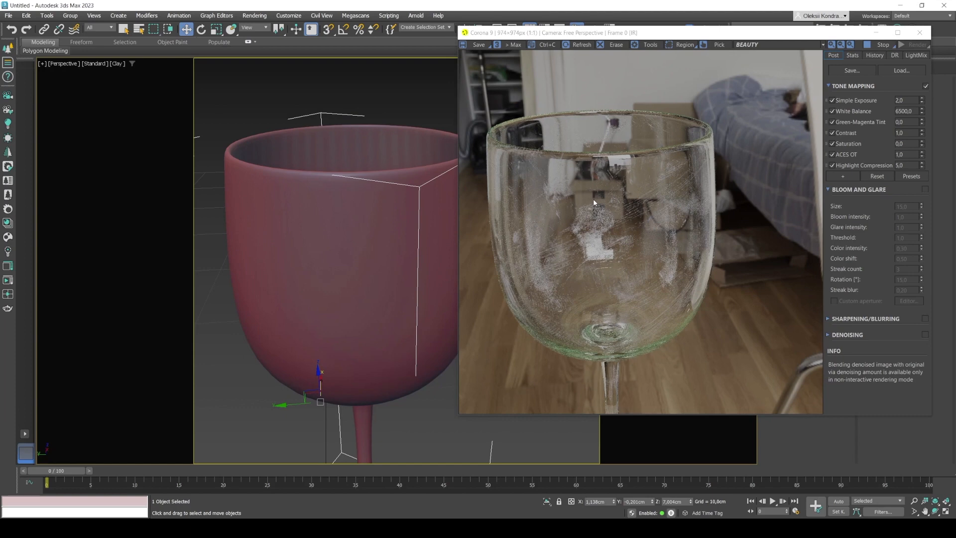
# Create a CoronaPhysicalMtl in View2 of the Slate Material Editor and assign it to the selected wine glass.
pyautogui.press('m')
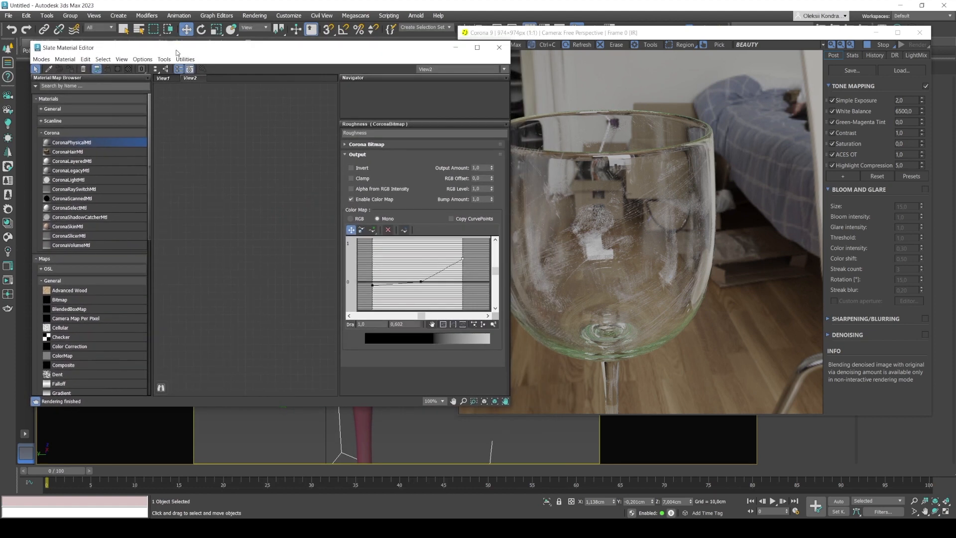
pyautogui.moveTo(631, 35); pyautogui.dragTo(673, 45)
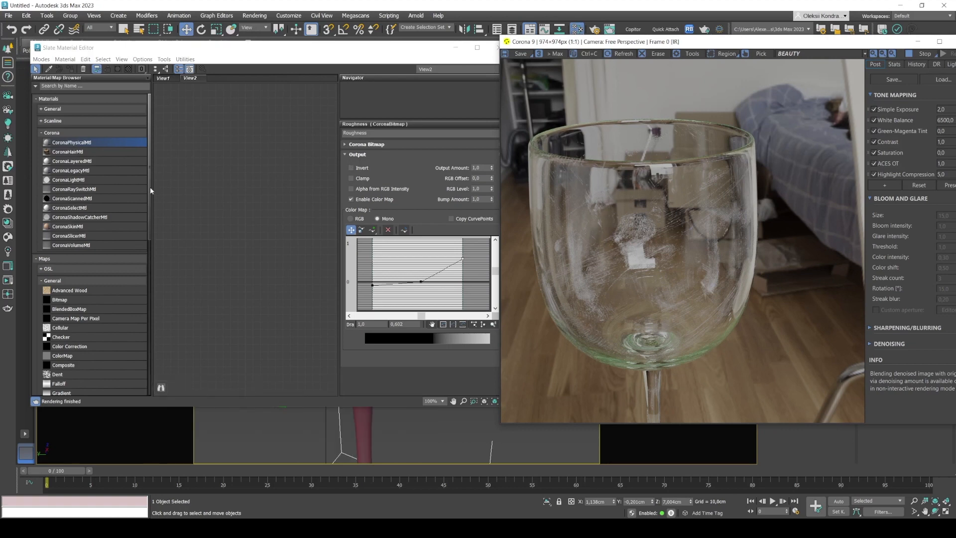
pyautogui.moveTo(62, 145); pyautogui.dragTo(227, 135)
pyautogui.doubleClick(245, 184)
pyautogui.moveTo(284, 52); pyautogui.dragTo(376, 177)
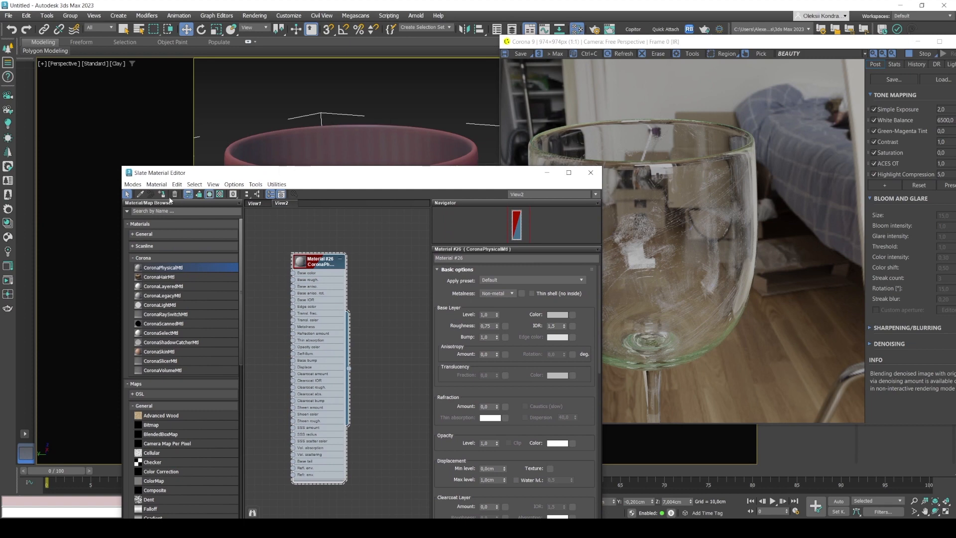
pyautogui.click(162, 195)
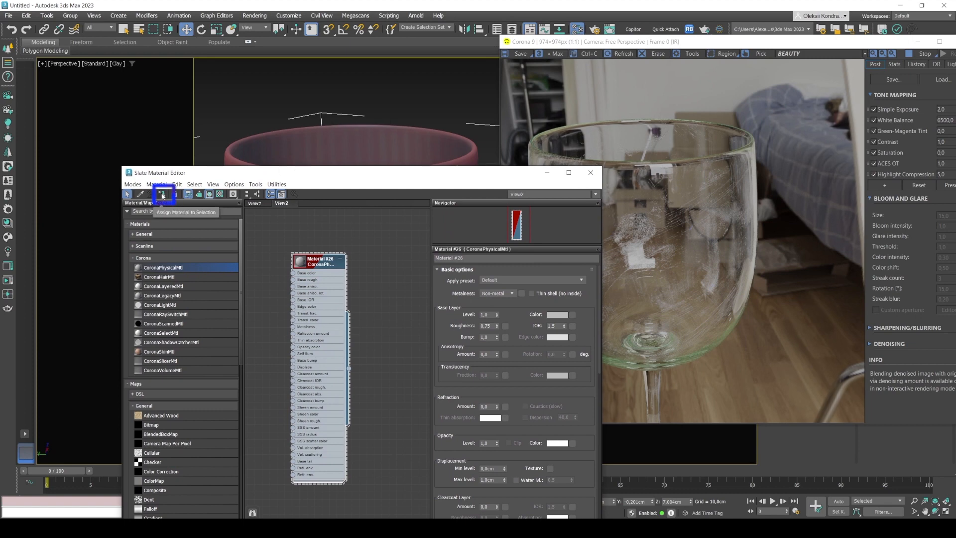
pyautogui.moveTo(478, 178); pyautogui.dragTo(398, 96)
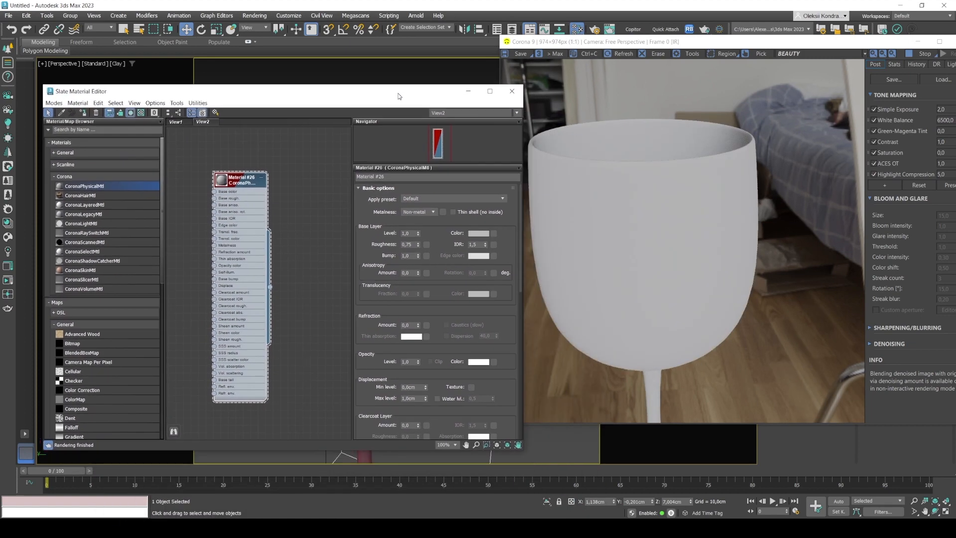
pyautogui.moveTo(599, 43); pyautogui.dragTo(638, 48)
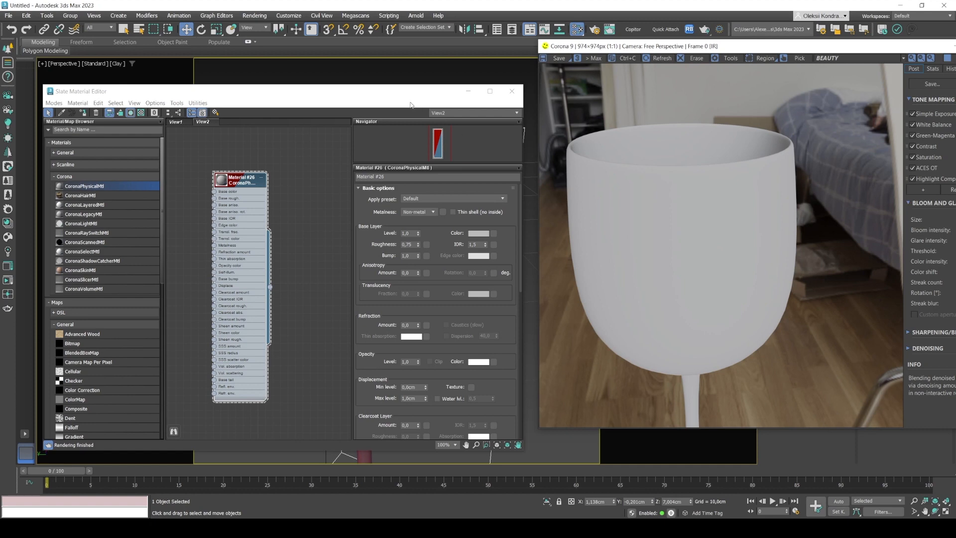
pyautogui.moveTo(400, 97); pyautogui.dragTo(191, 112)
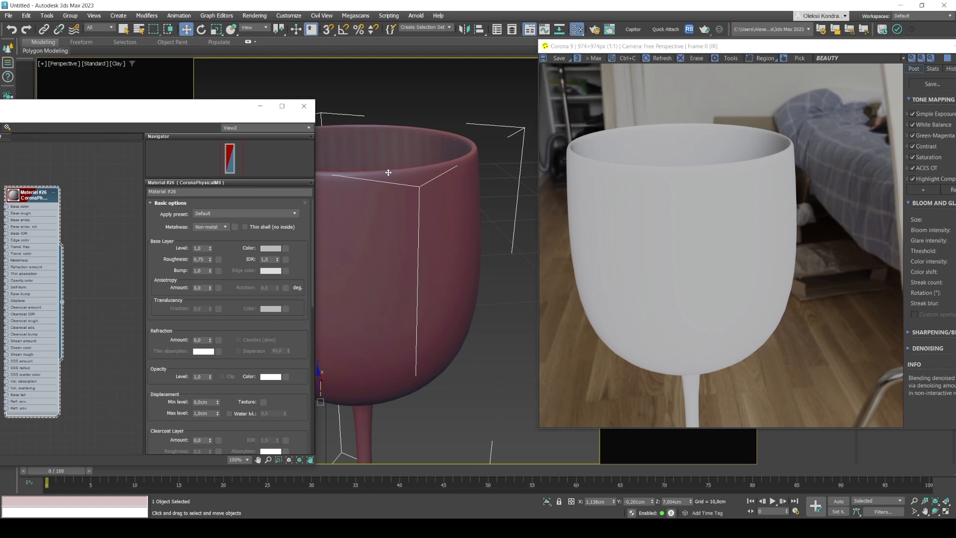
pyautogui.keyDown('alt'); pyautogui.moveTo(401, 190); pyautogui.dragTo(456, 203, button='middle'); pyautogui.keyUp('alt')
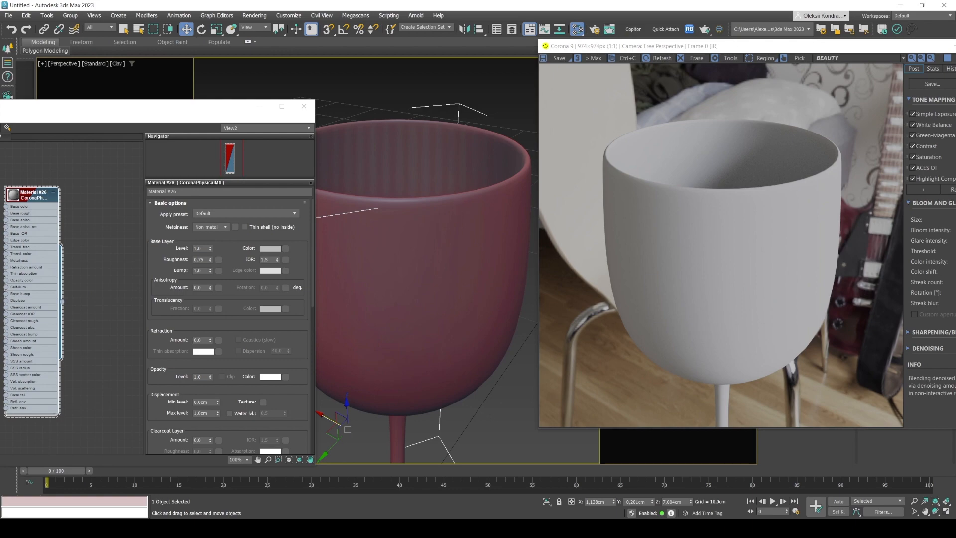
# Switch to Quixel Bridge and look through the surfaces found for "Finger Print".
pyautogui.click(597, 528)
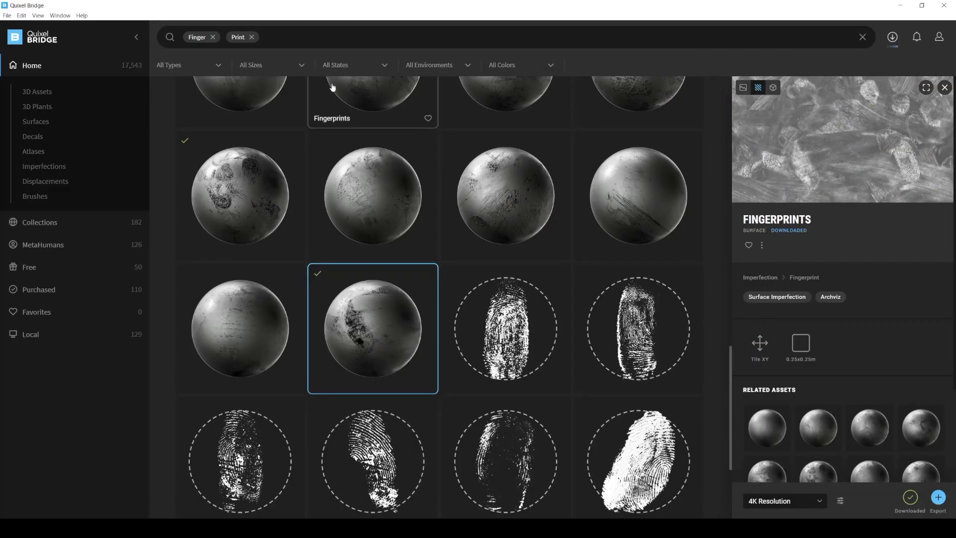
pyautogui.scroll(3, 503, 277)
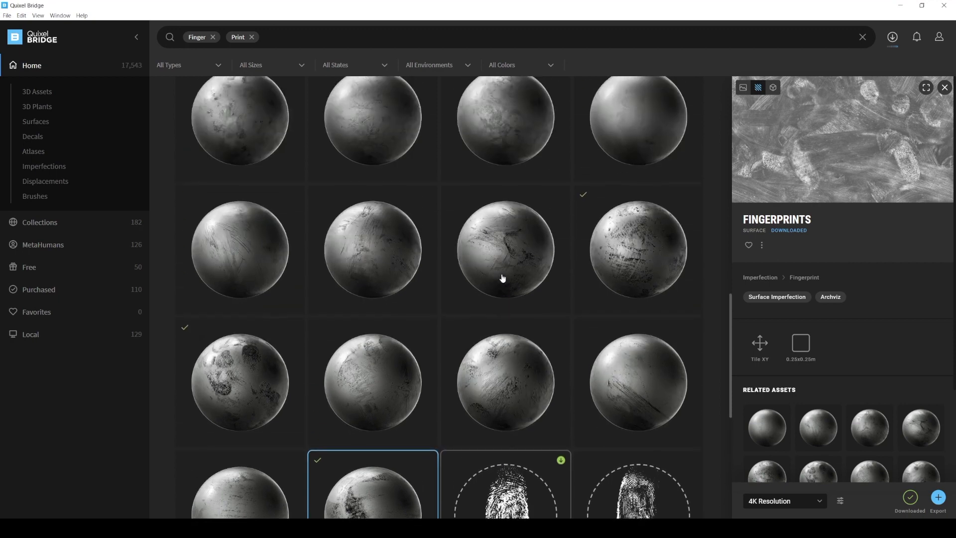
pyautogui.scroll(5, 504, 277)
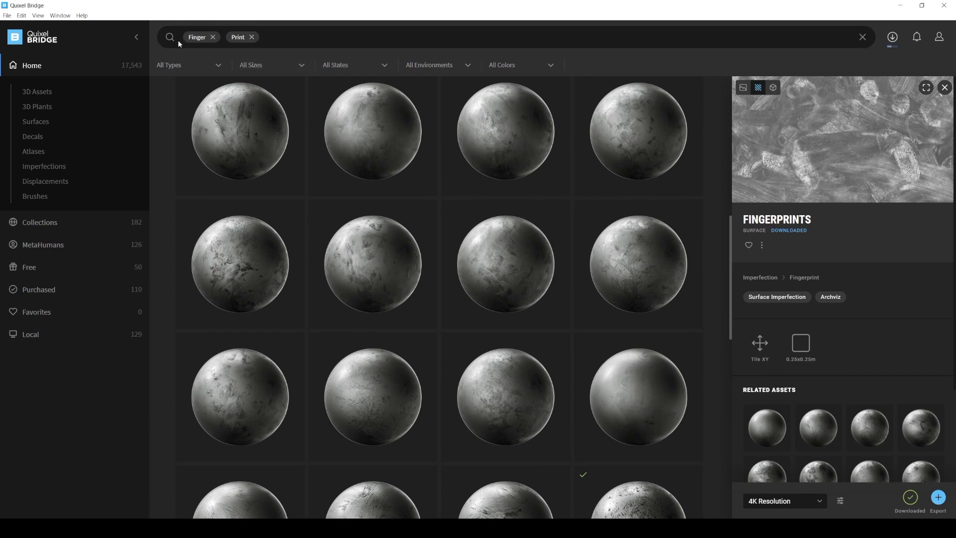
pyautogui.scroll(-5, 627, 215)
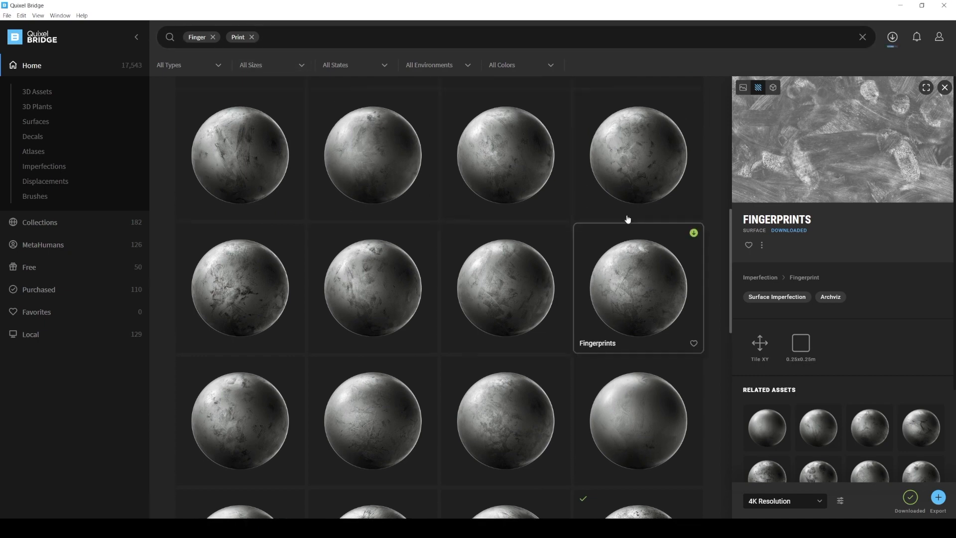
pyautogui.scroll(4, 628, 219)
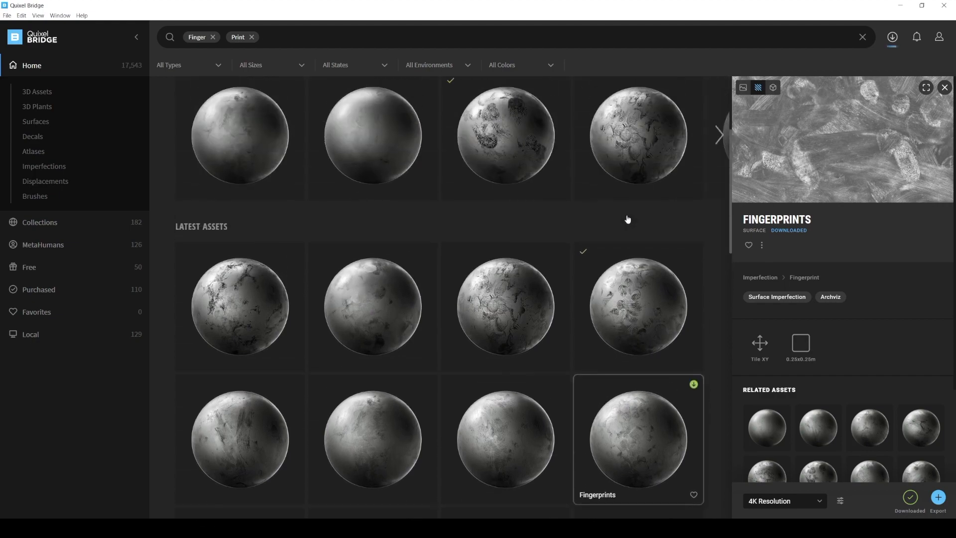
pyautogui.scroll(-5, 628, 219)
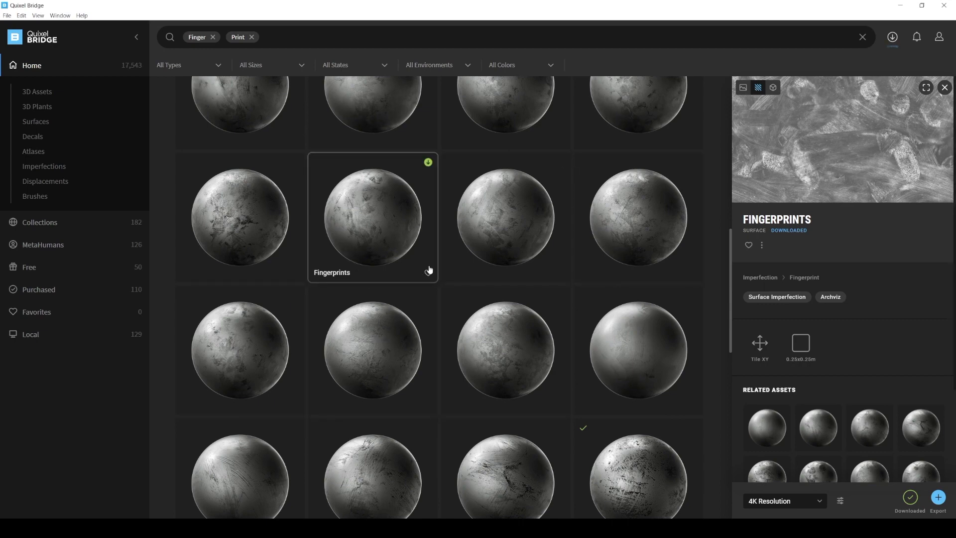
# Preview several Fingerprints surfaces one after another to compare their mask textures.
pyautogui.click(237, 250)
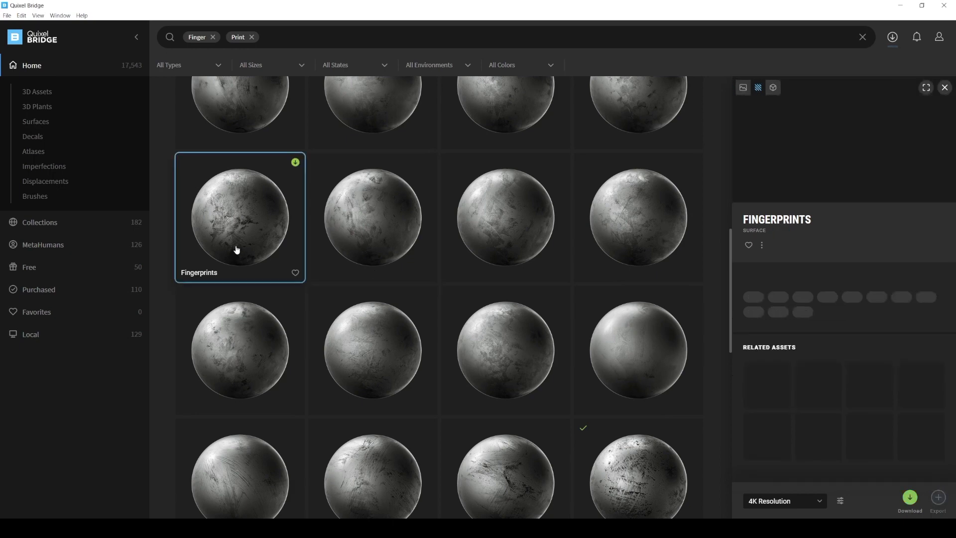
pyautogui.click(374, 235)
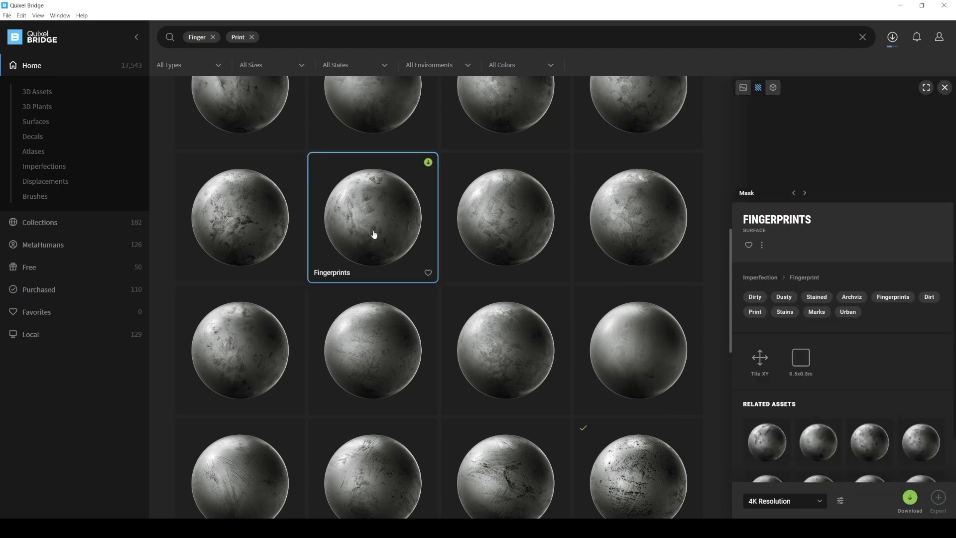
pyautogui.scroll(-3, 374, 234)
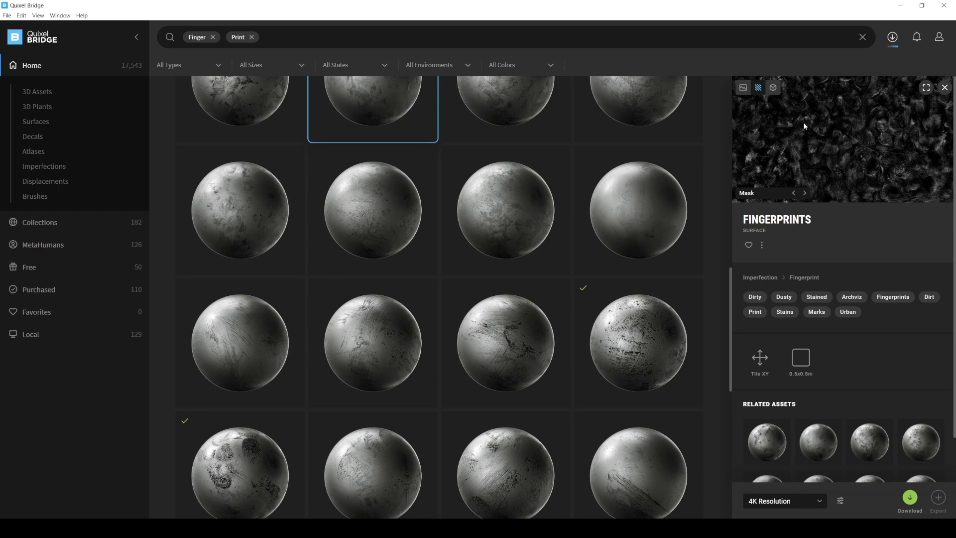
pyautogui.click(620, 344)
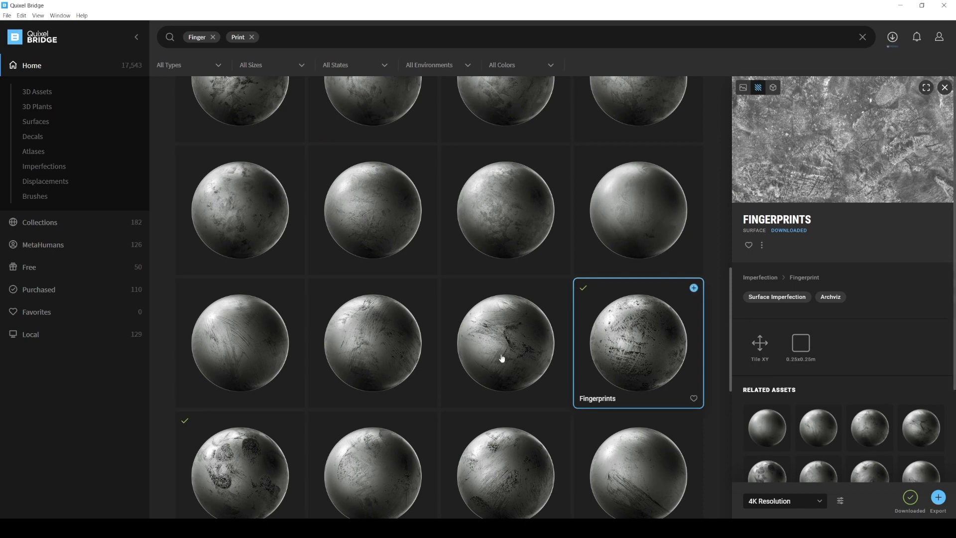
pyautogui.scroll(-2, 328, 348)
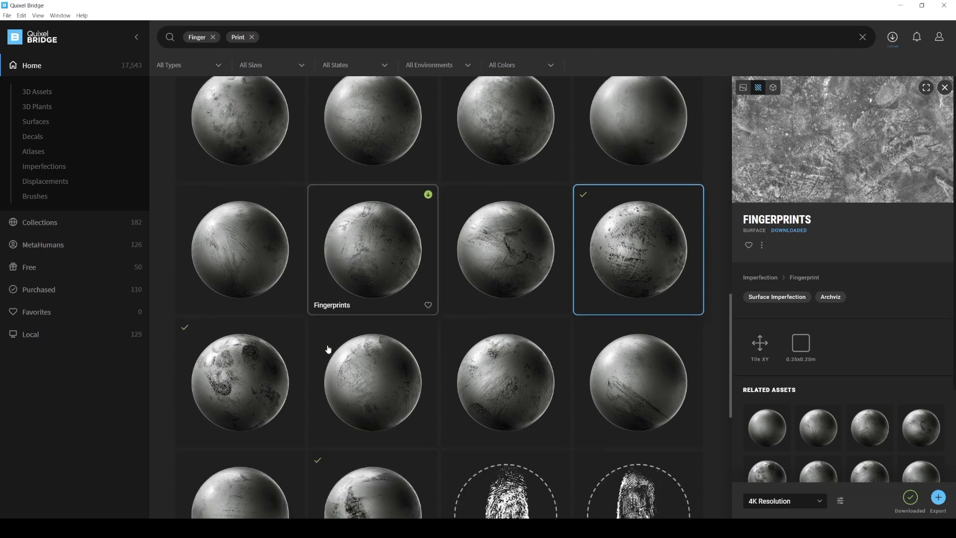
pyautogui.click(218, 194)
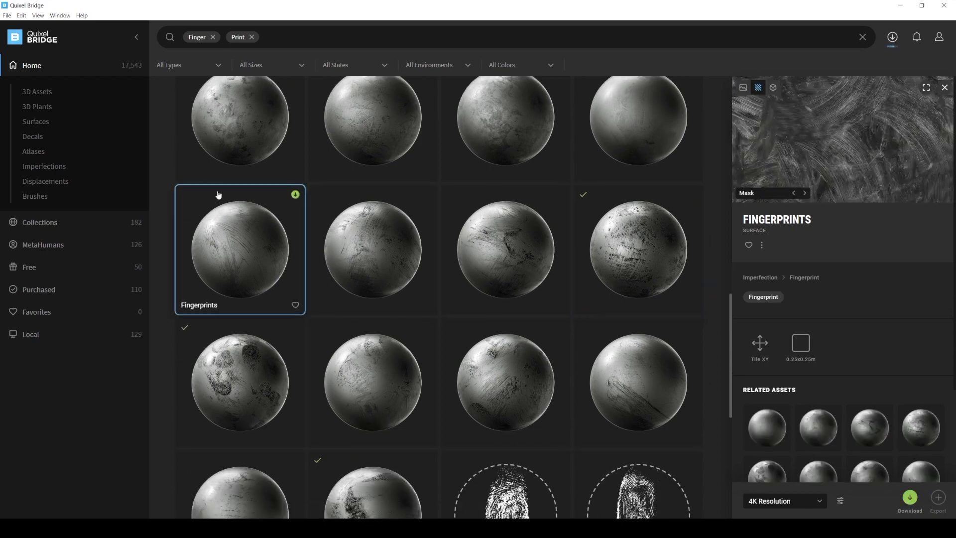
pyautogui.click(500, 372)
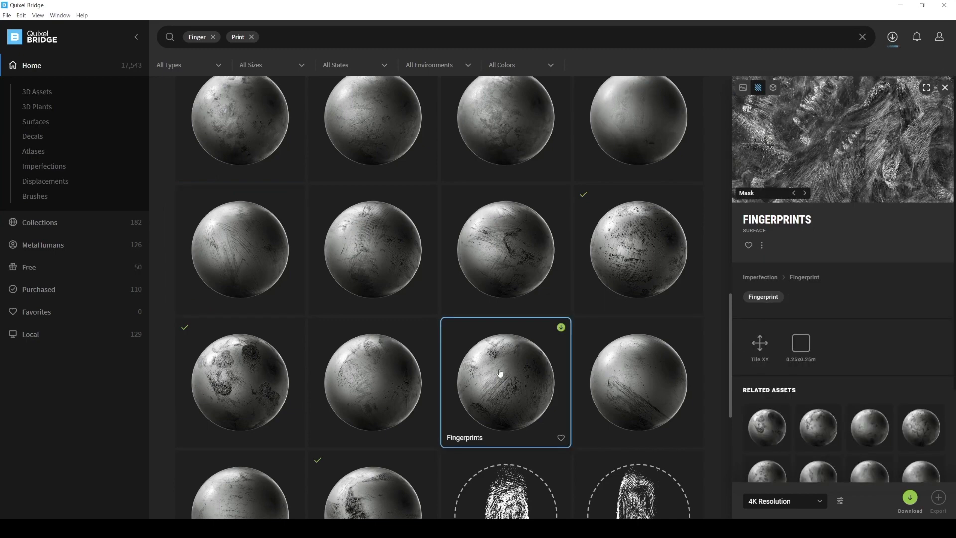
# Export the downloaded 0.25x0.25 m Fingerprints surface just before the single-fingerprint decals at 4K resolution.
pyautogui.scroll(-2, 498, 373)
pyautogui.click(374, 406)
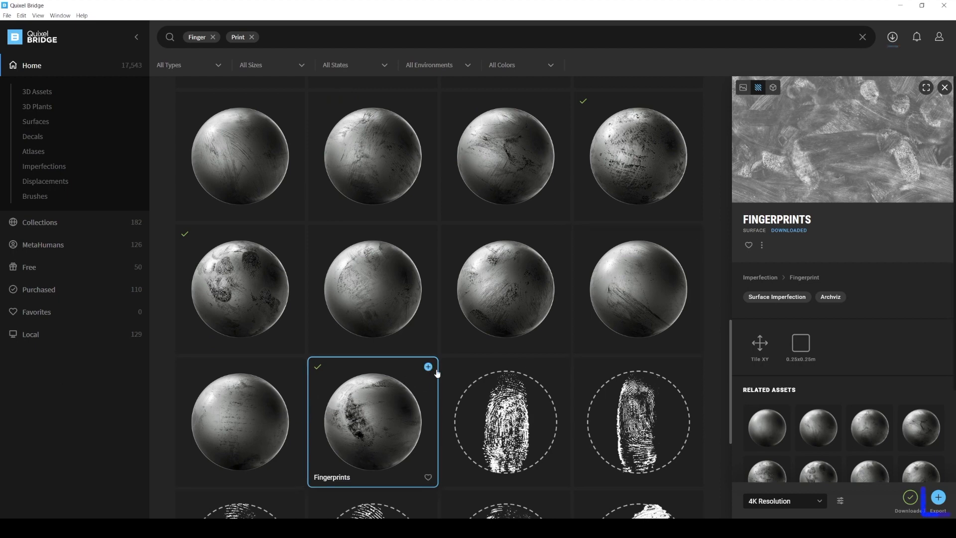
pyautogui.click(938, 500)
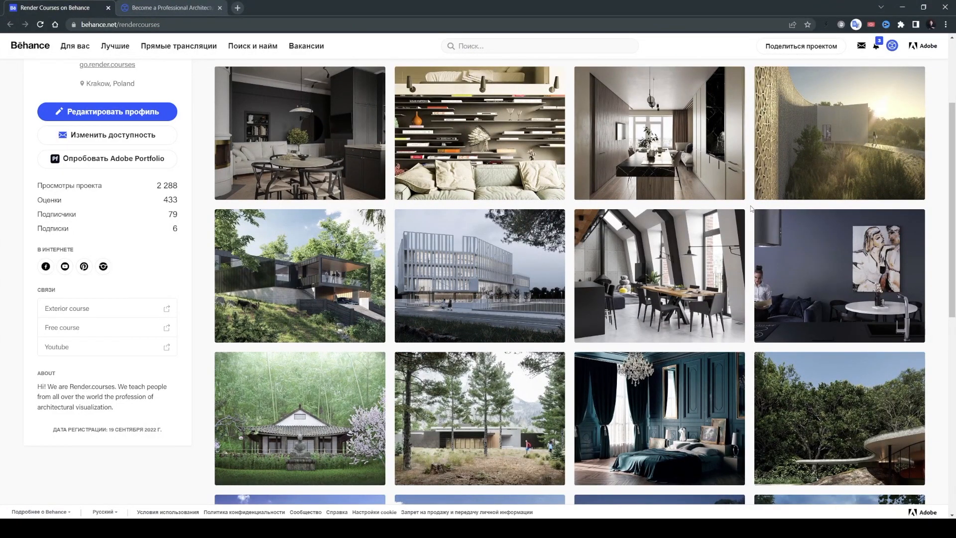
pyautogui.scroll(1, 752, 208)
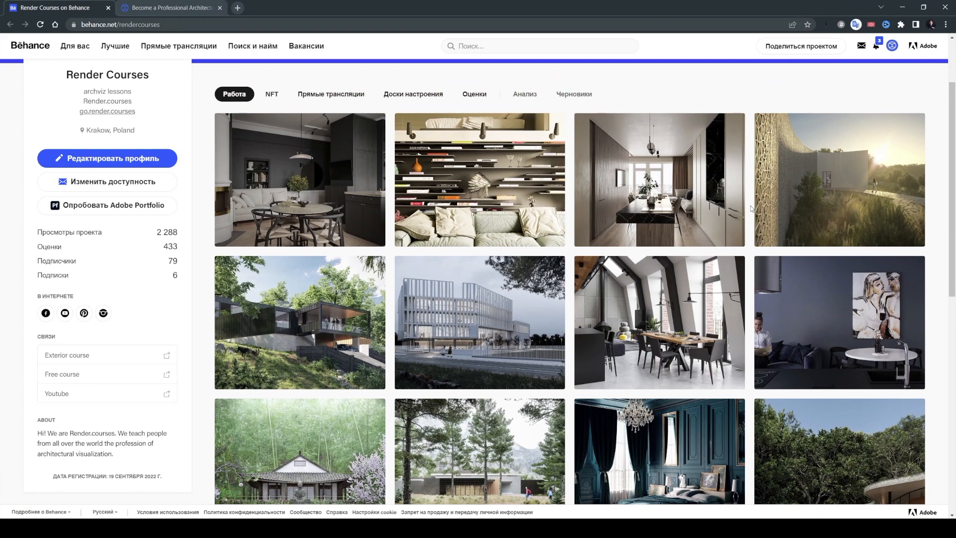
pyautogui.scroll(-5, 752, 208)
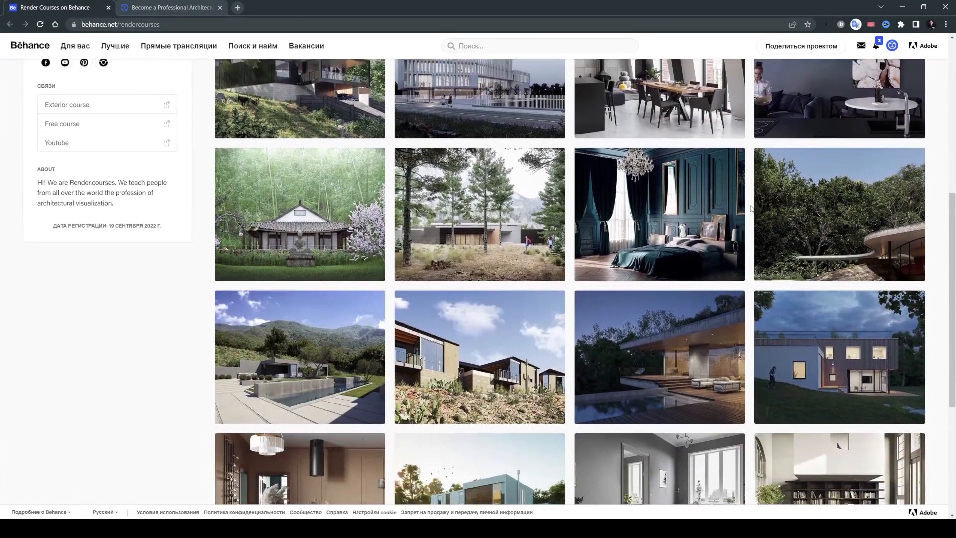
# Look through the project gallery on the Render Courses Behance profile in the browser.
pyautogui.scroll(-2, 751, 208)
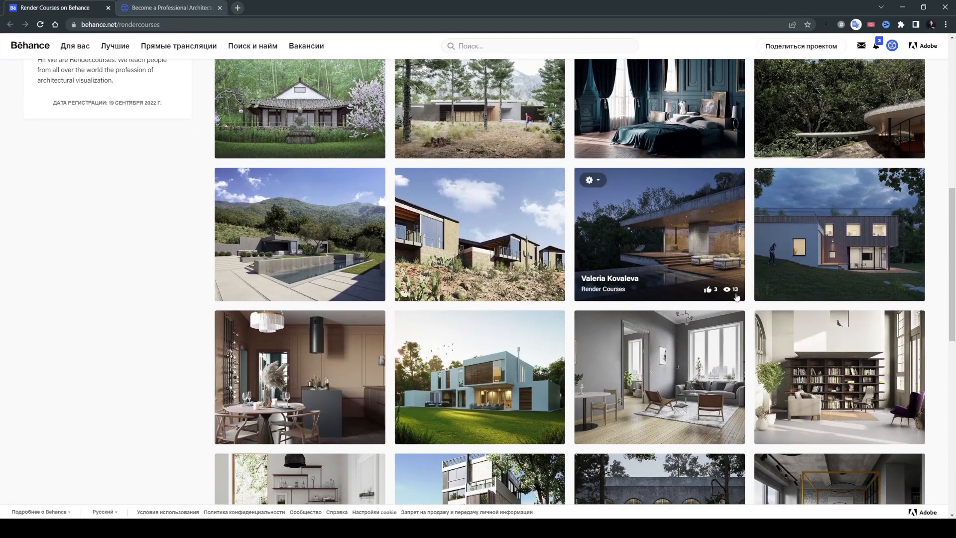
pyautogui.scroll(-2, 749, 306)
pyautogui.scroll(-2, 748, 306)
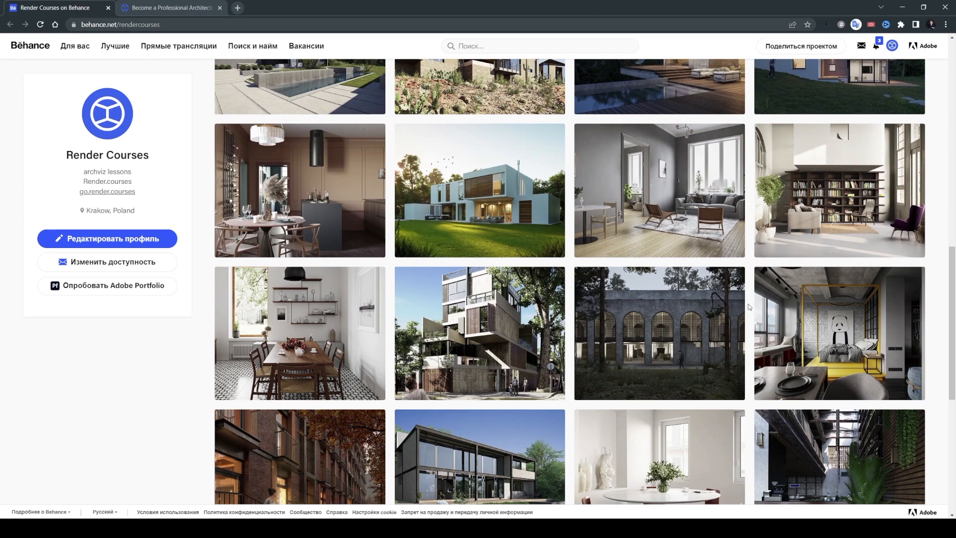
pyautogui.scroll(-1, 750, 307)
pyautogui.scroll(-3, 750, 307)
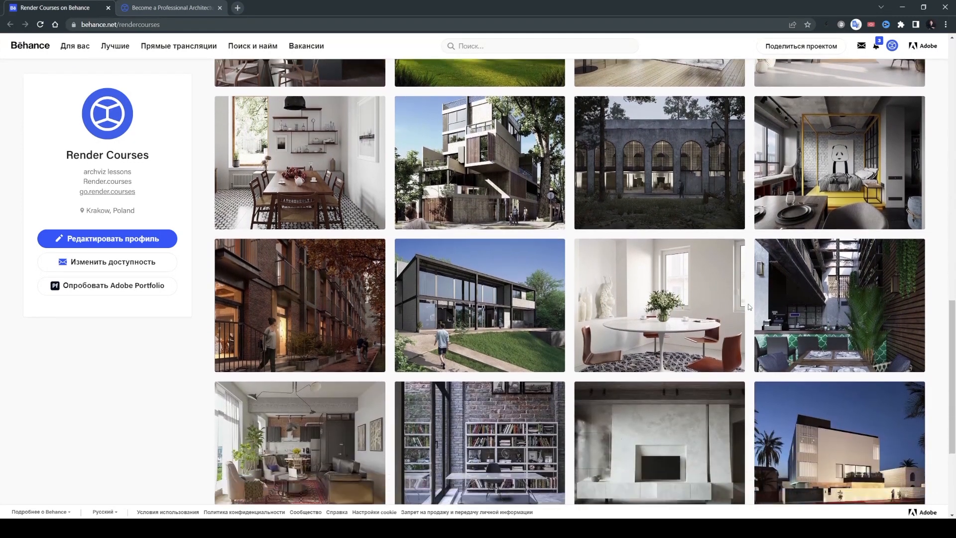
pyautogui.scroll(-1, 750, 307)
pyautogui.scroll(-3, 749, 308)
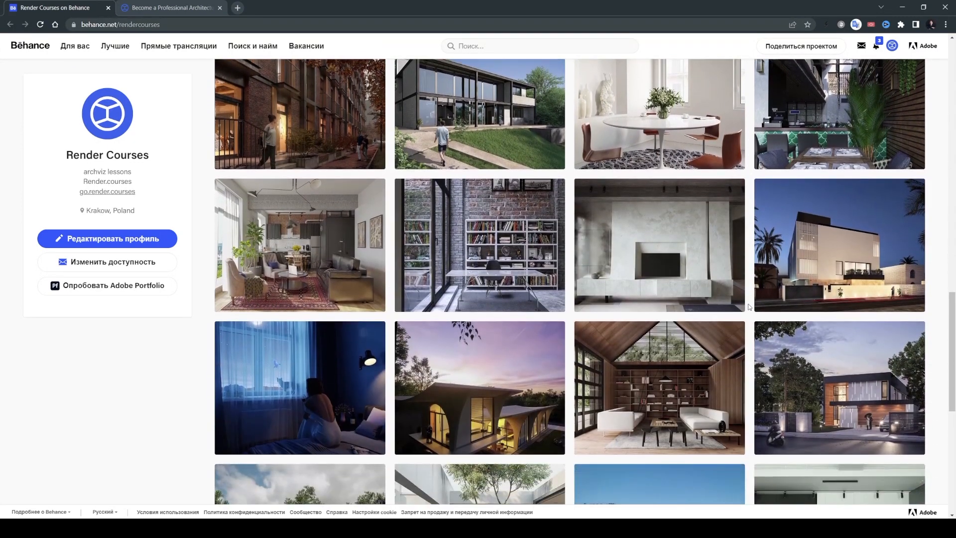
pyautogui.scroll(-3, 749, 307)
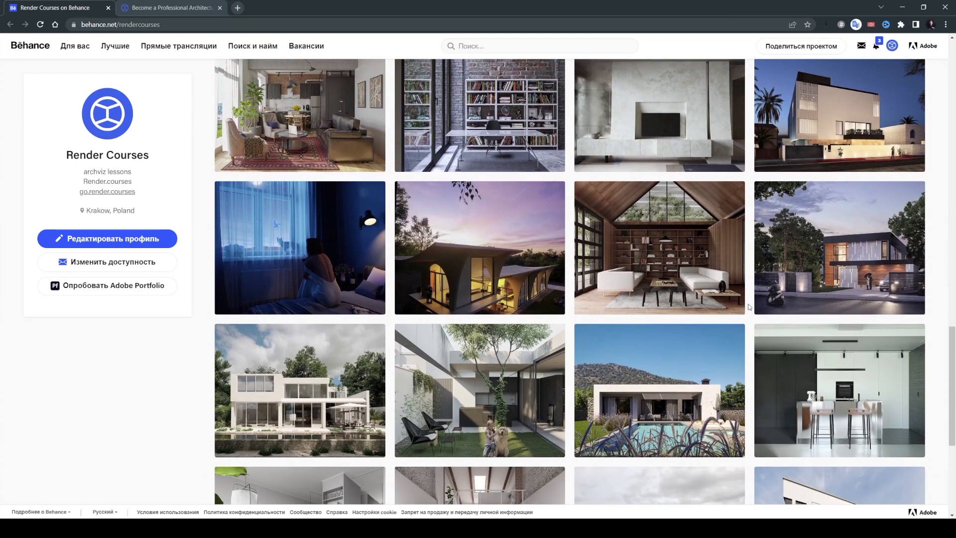
pyautogui.scroll(-2, 750, 307)
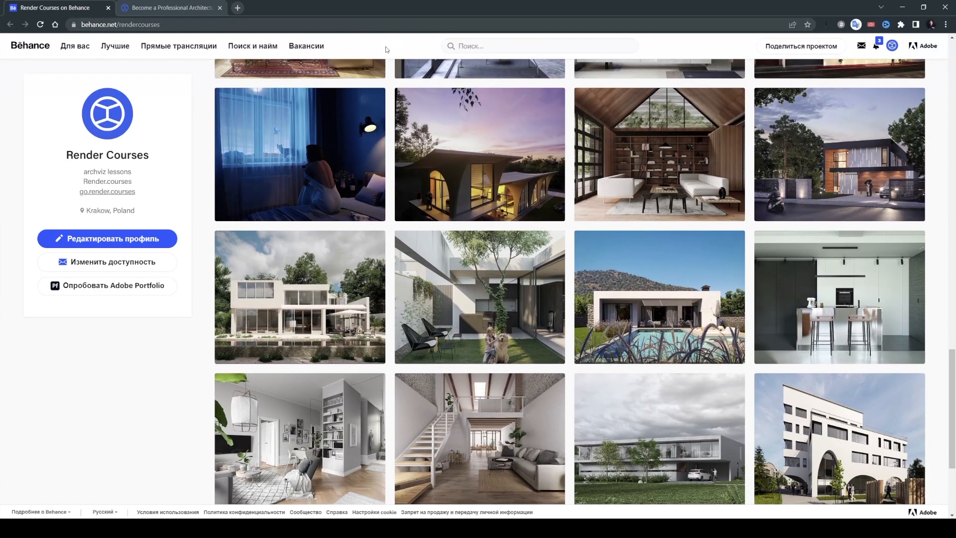
pyautogui.click(172, 10)
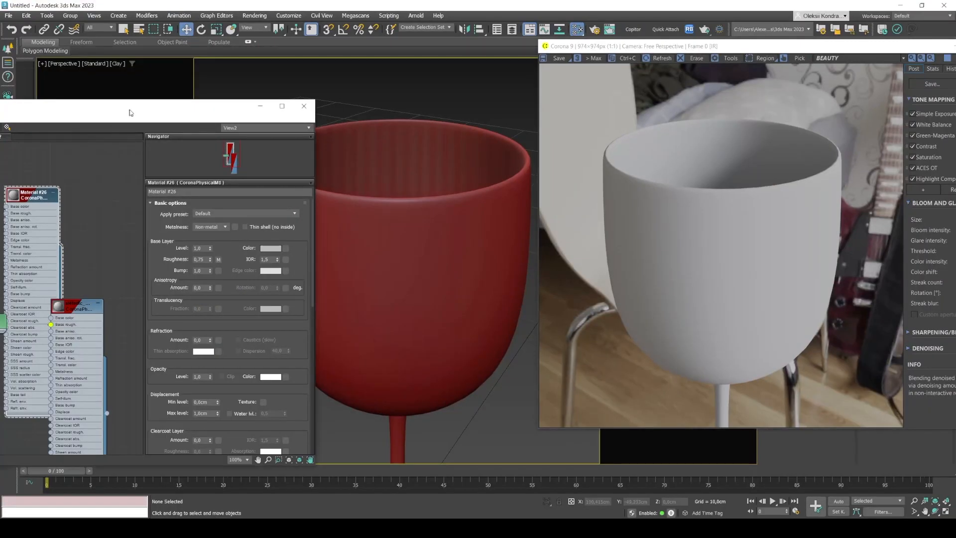
# Separate the imported fingerprint material from the overlapping wine glass material in View2 of the Slate Material Editor.
pyautogui.moveTo(128, 113); pyautogui.dragTo(351, 26)
pyautogui.scroll(-3, 330, 142)
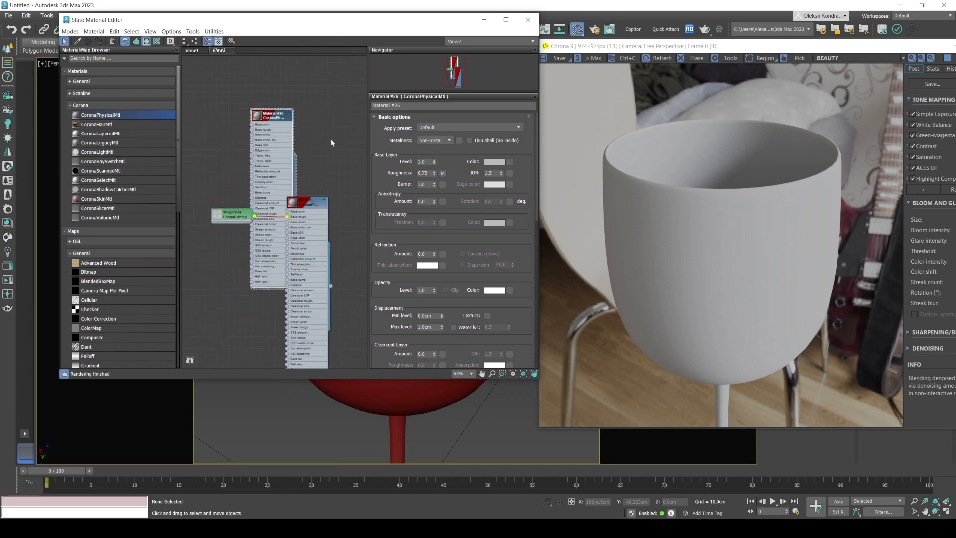
pyautogui.moveTo(314, 197); pyautogui.dragTo(319, 299)
pyautogui.moveTo(324, 269); pyautogui.dragTo(334, 177, button='middle')
pyautogui.scroll(1, 299, 179)
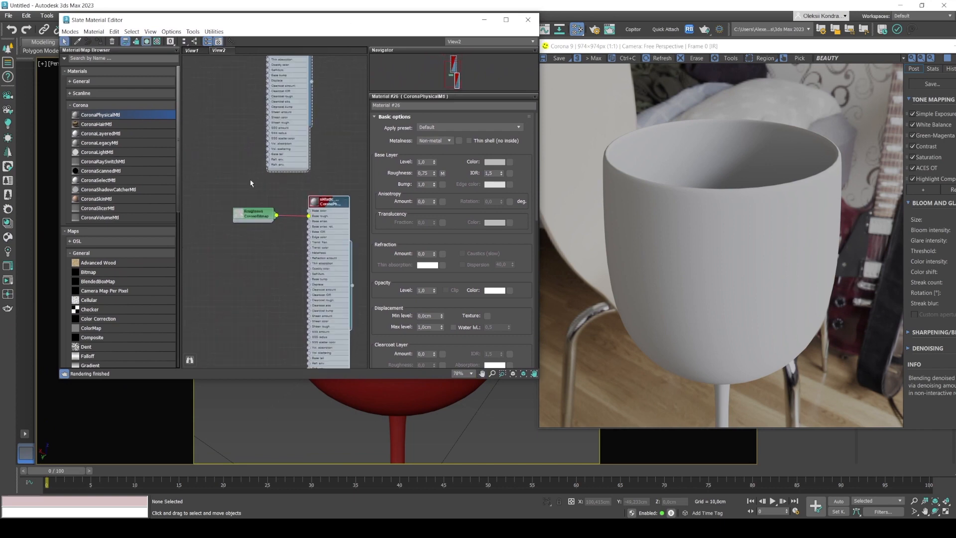
# Delete the imported CoronaPhysicalMtl and place its Roughness CoronaBitmap beside the wine glass material.
pyautogui.doubleClick(242, 214)
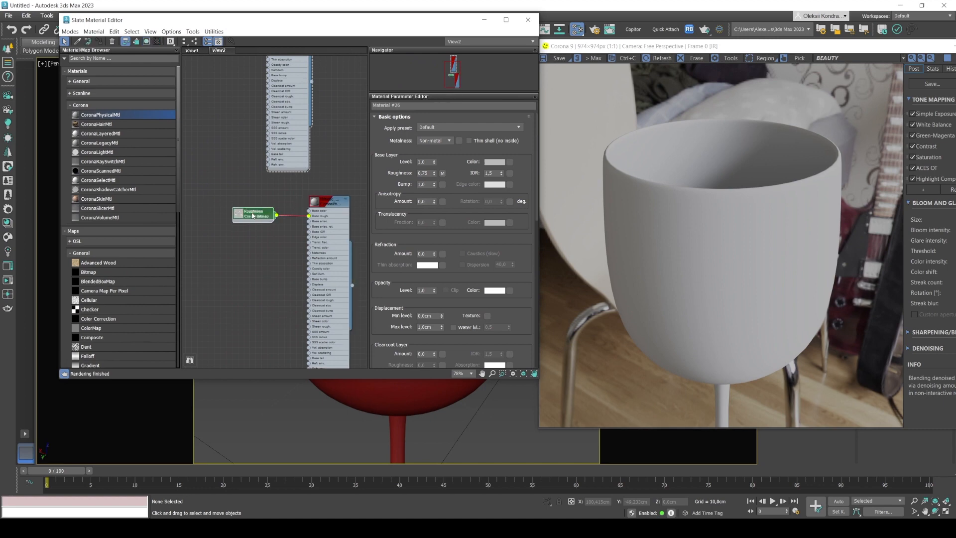
pyautogui.click(327, 205)
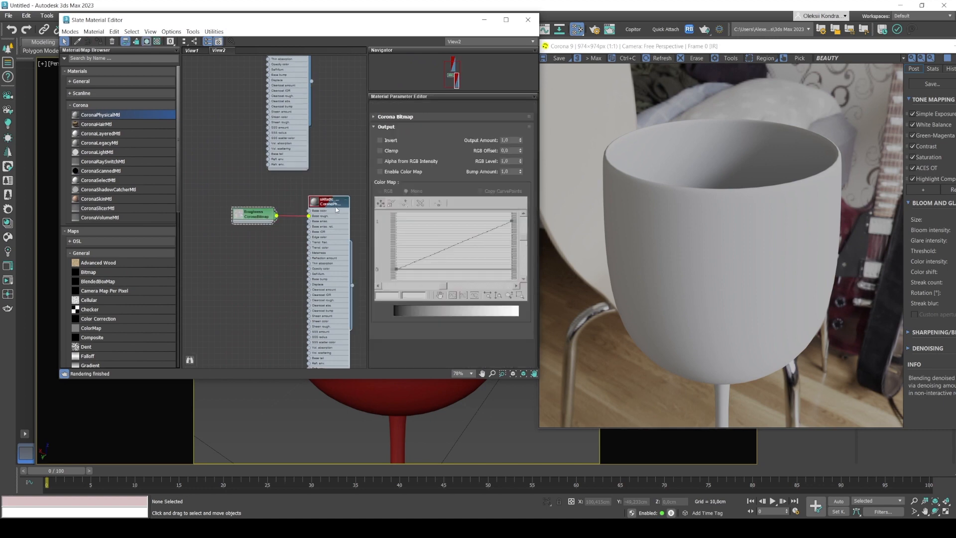
pyautogui.press('Delete')
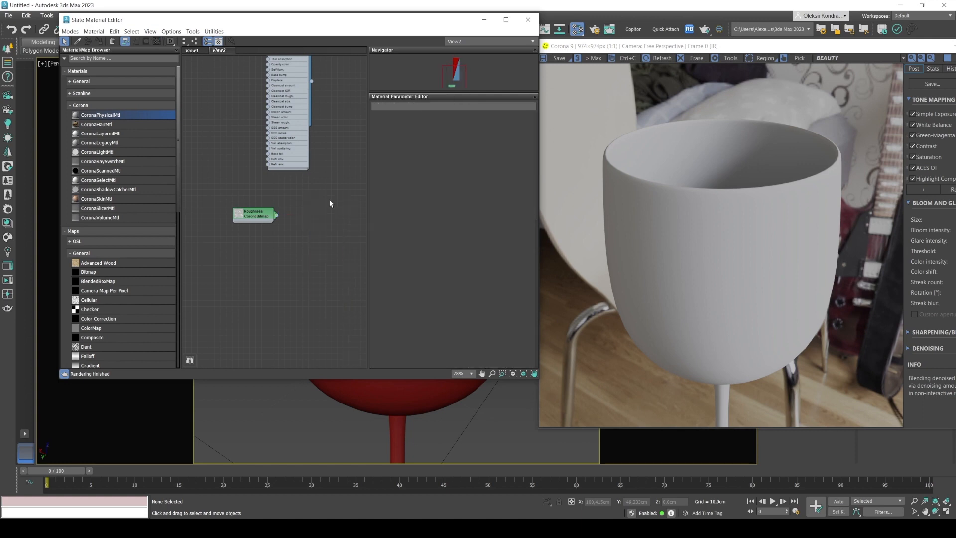
pyautogui.moveTo(244, 214); pyautogui.dragTo(205, 77)
pyautogui.moveTo(256, 124); pyautogui.dragTo(283, 292, button='middle')
pyautogui.scroll(1, 312, 232)
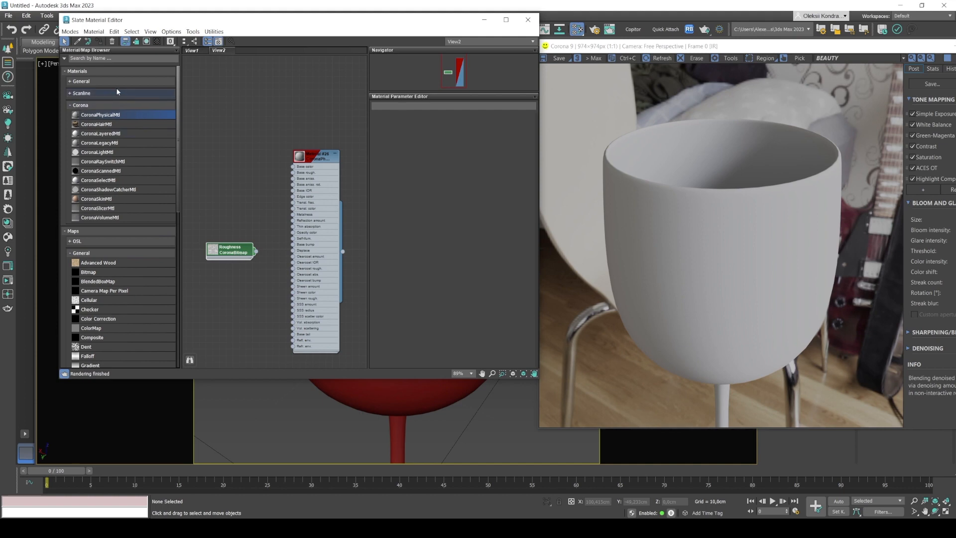
# Add a Multi/Sub-Object material beside the CoronaPhysicalMtl in View2 and set its number of materials to 2.
pyautogui.click(99, 82)
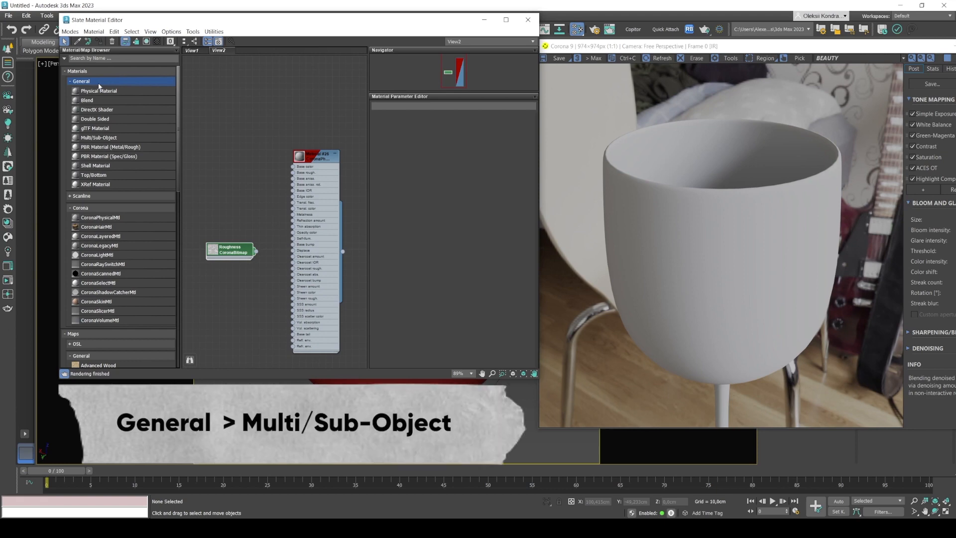
pyautogui.press('Scroll_Lock')
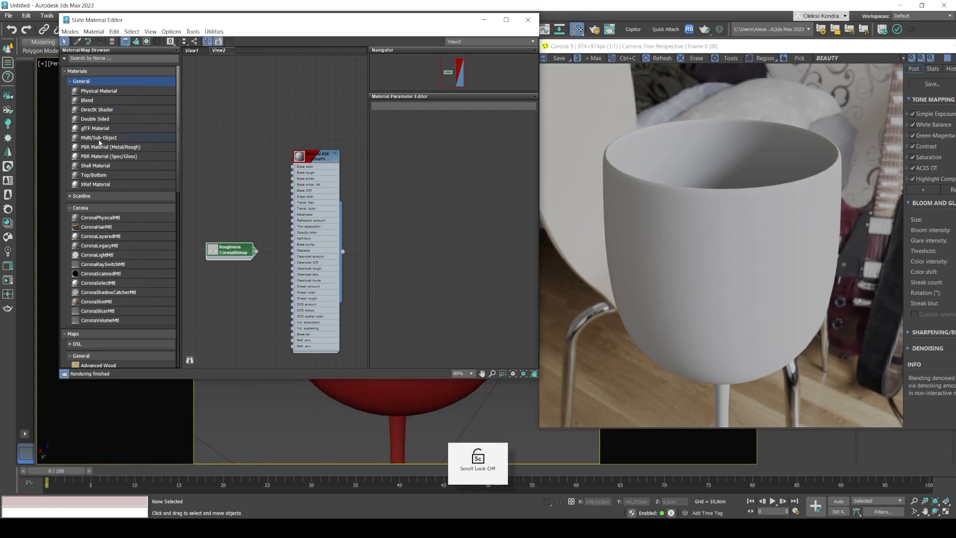
pyautogui.moveTo(98, 140); pyautogui.dragTo(341, 113)
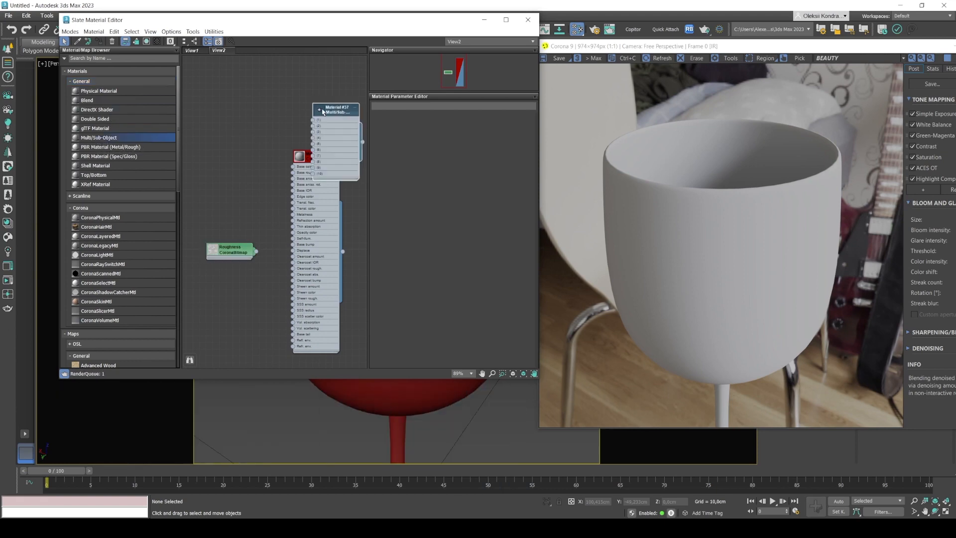
pyautogui.moveTo(286, 136); pyautogui.dragTo(209, 137, button='middle')
pyautogui.moveTo(262, 113); pyautogui.dragTo(328, 134)
pyautogui.moveTo(262, 22); pyautogui.dragTo(231, 35)
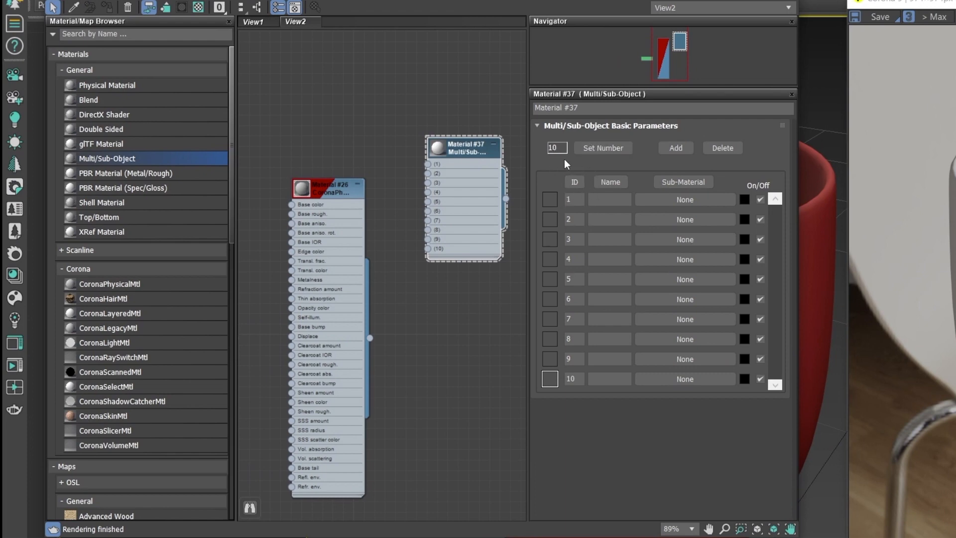
pyautogui.click(605, 148)
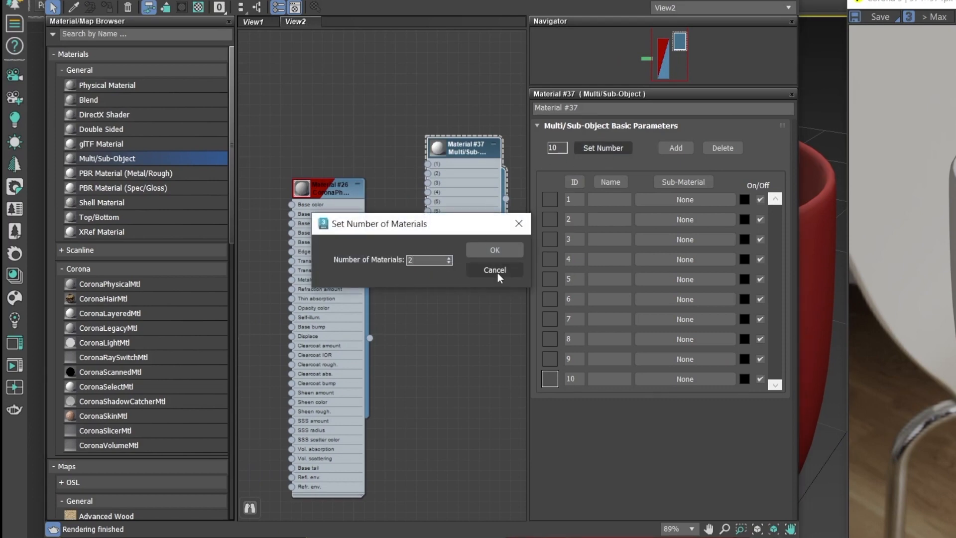
pyautogui.click(490, 252)
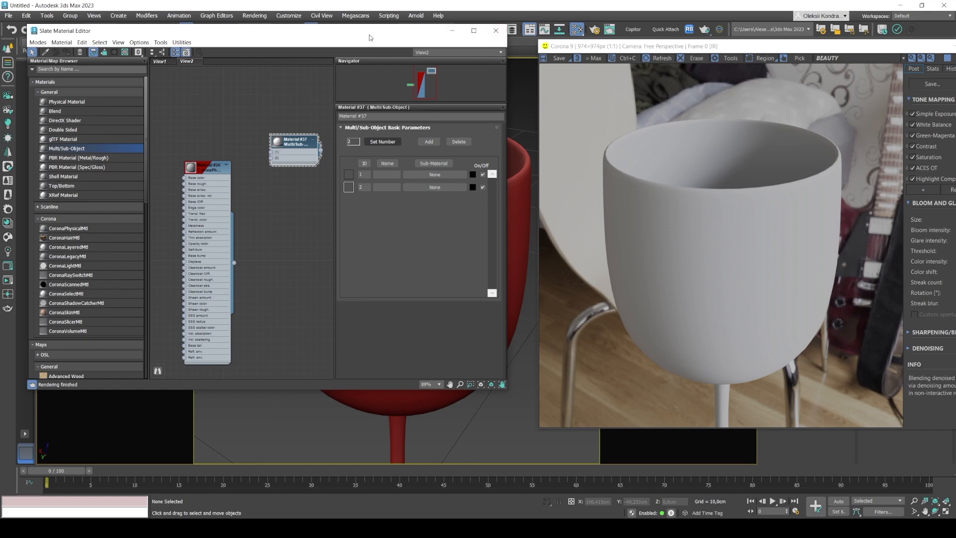
# Select the wine glass in the viewport and delete its UVW Map modifier.
pyautogui.moveTo(370, 37); pyautogui.dragTo(286, 52)
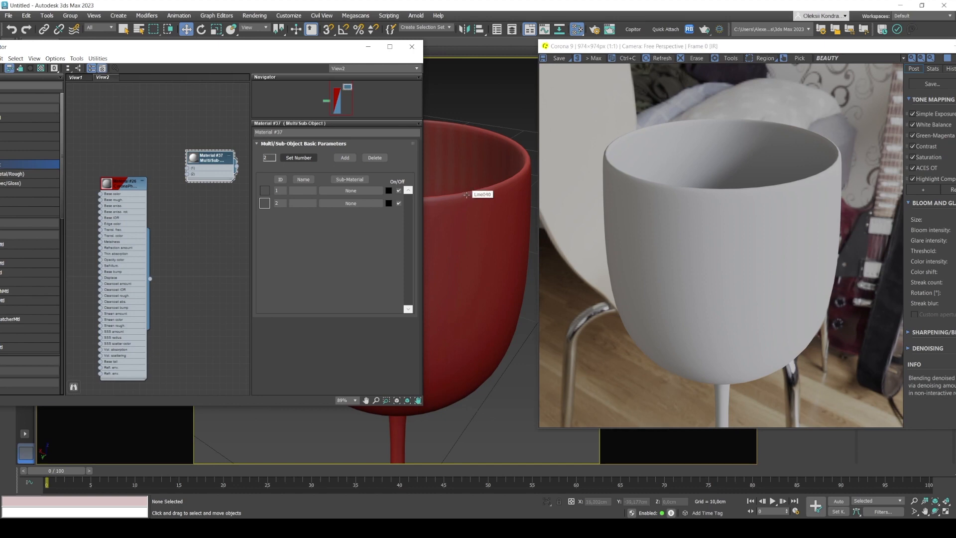
pyautogui.click(481, 172)
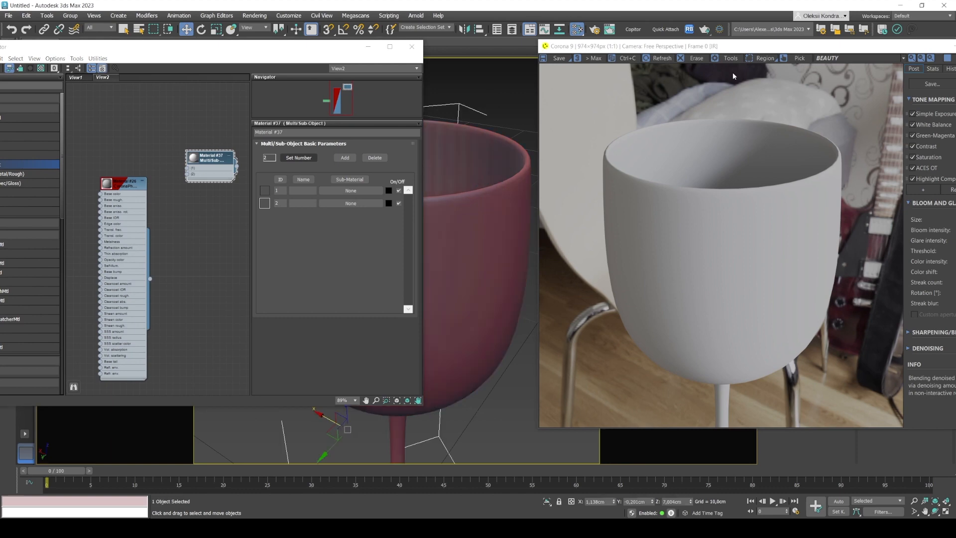
pyautogui.moveTo(736, 51); pyautogui.dragTo(223, 207)
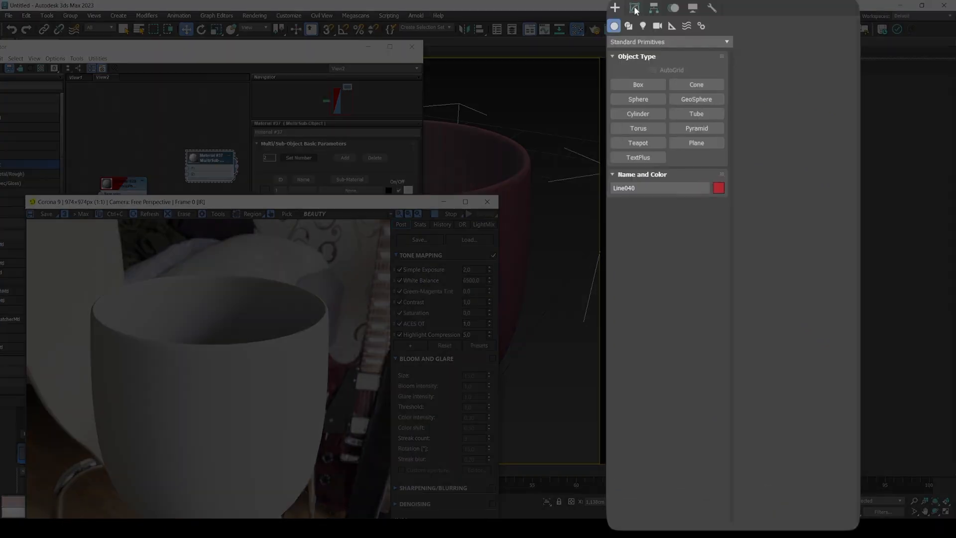
pyautogui.click(635, 9)
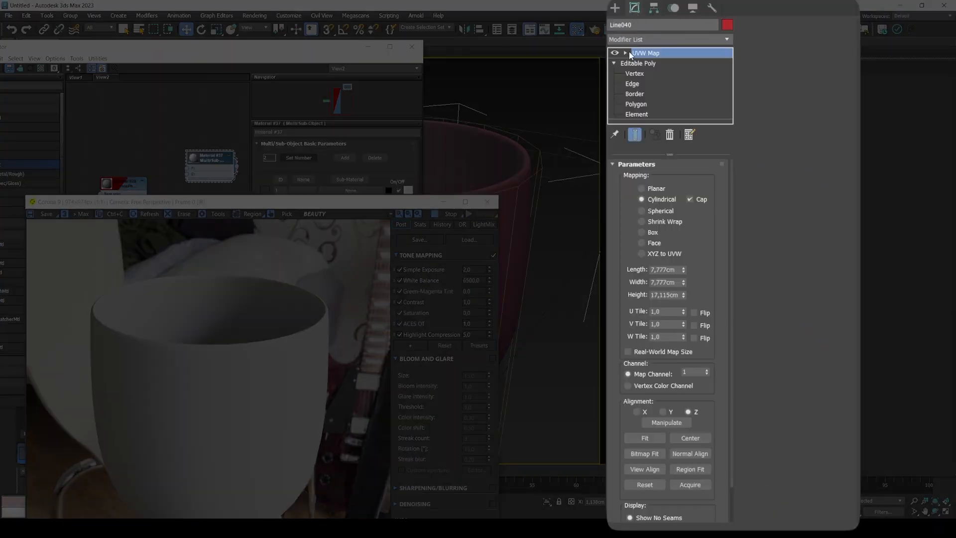
pyautogui.rightClick(665, 52)
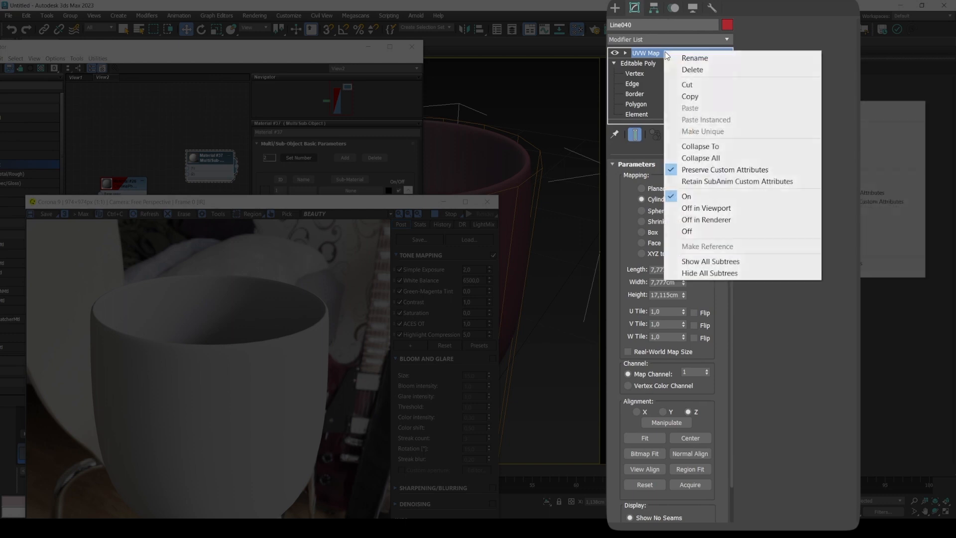
pyautogui.click(692, 67)
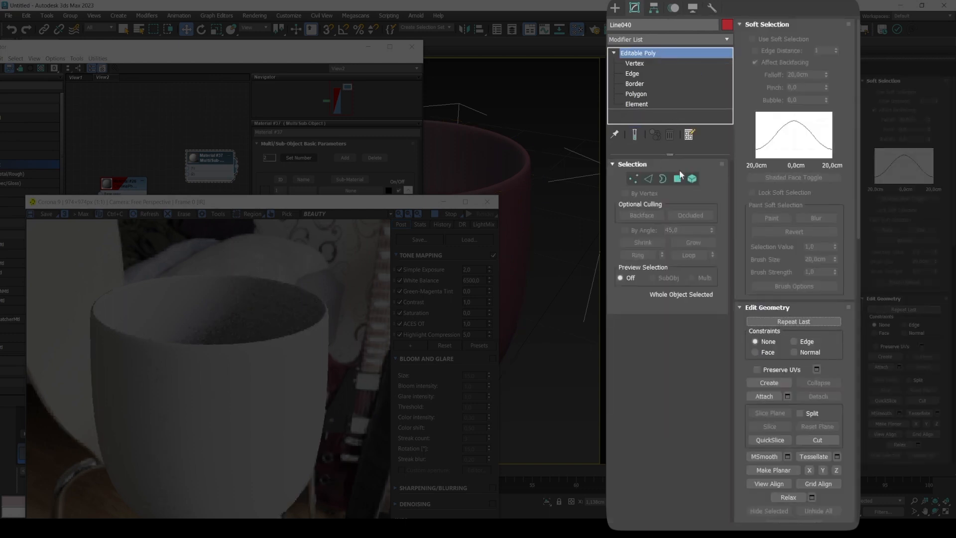
# Select the whole glass mesh as elements and set its polygon material ID to 1.
pyautogui.click(693, 179)
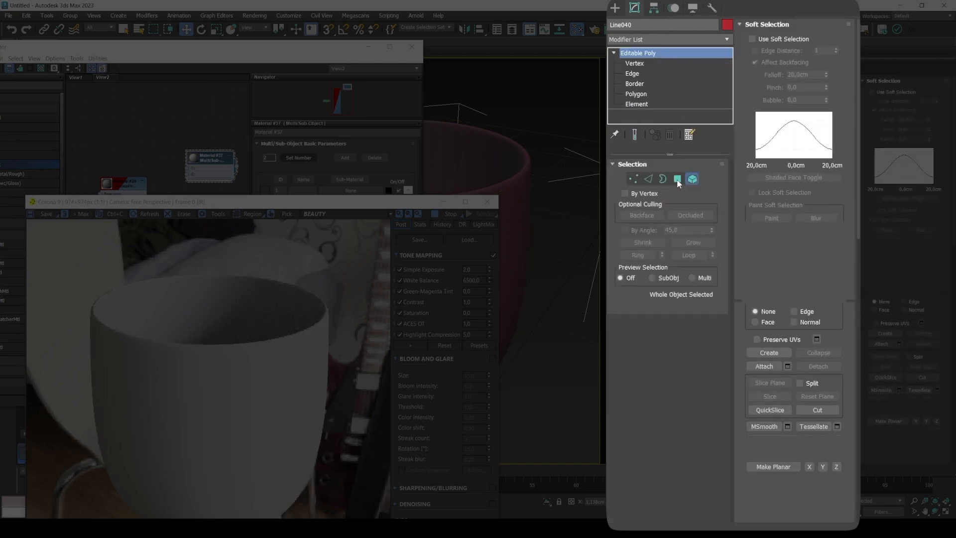
pyautogui.click(506, 160)
pyautogui.click(524, 192)
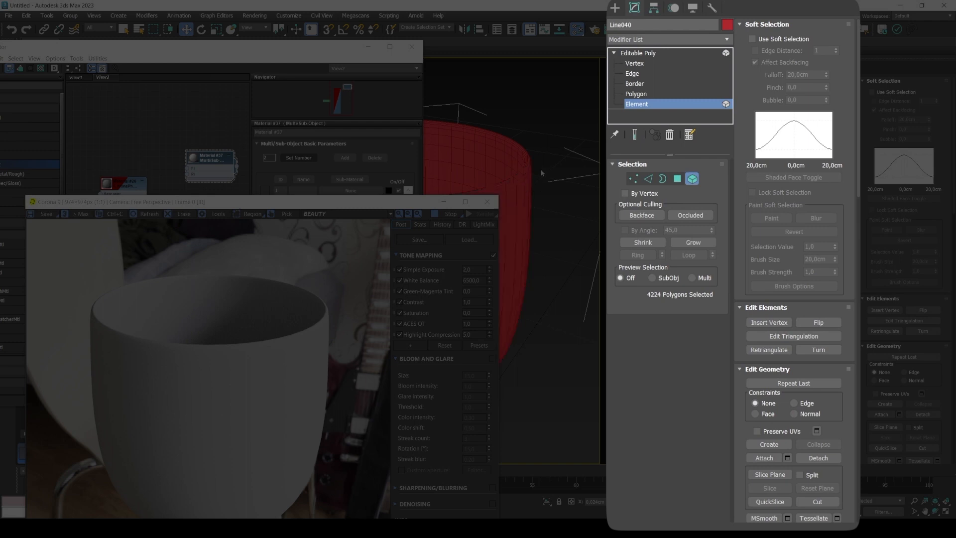
pyautogui.scroll(-10, 812, 288)
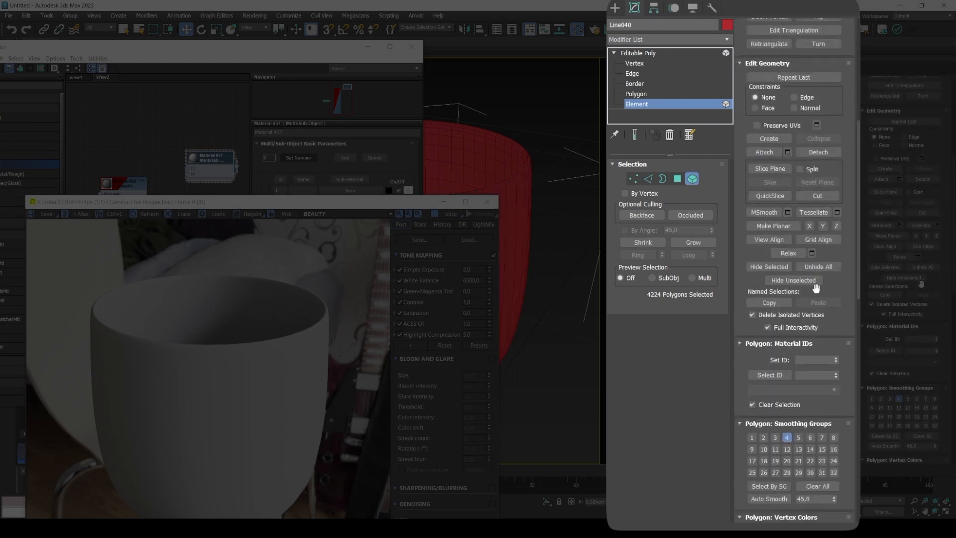
pyautogui.click(801, 358)
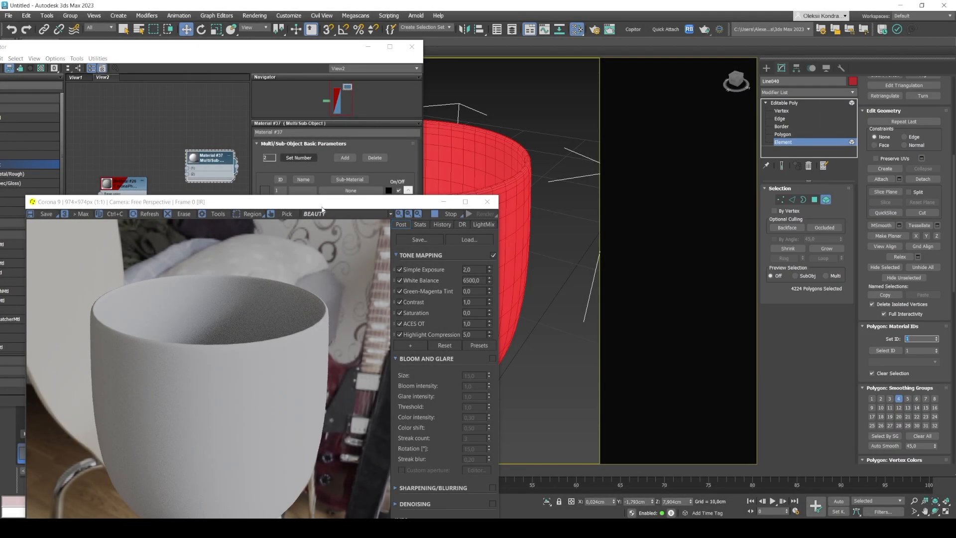
# Select the polygons surrounding the centre vertex of the bowl's inner bottom by converting that vertex selection to polygons.
pyautogui.moveTo(323, 204); pyautogui.dragTo(171, 186)
pyautogui.moveTo(309, 47); pyautogui.dragTo(170, 71)
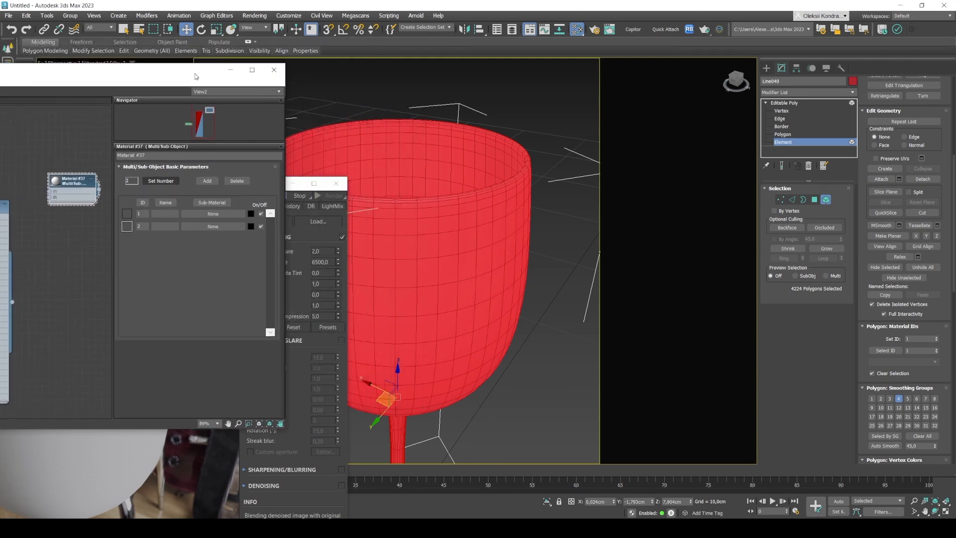
pyautogui.keyDown('alt'); pyautogui.moveTo(448, 156); pyautogui.dragTo(456, 179, button='middle'); pyautogui.keyUp('alt')
pyautogui.scroll(5, 455, 179)
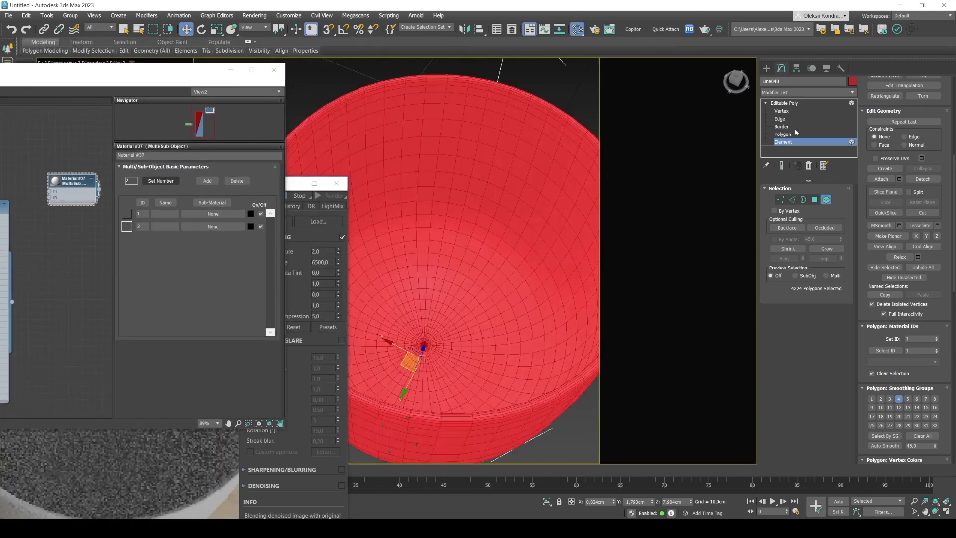
pyautogui.click(782, 111)
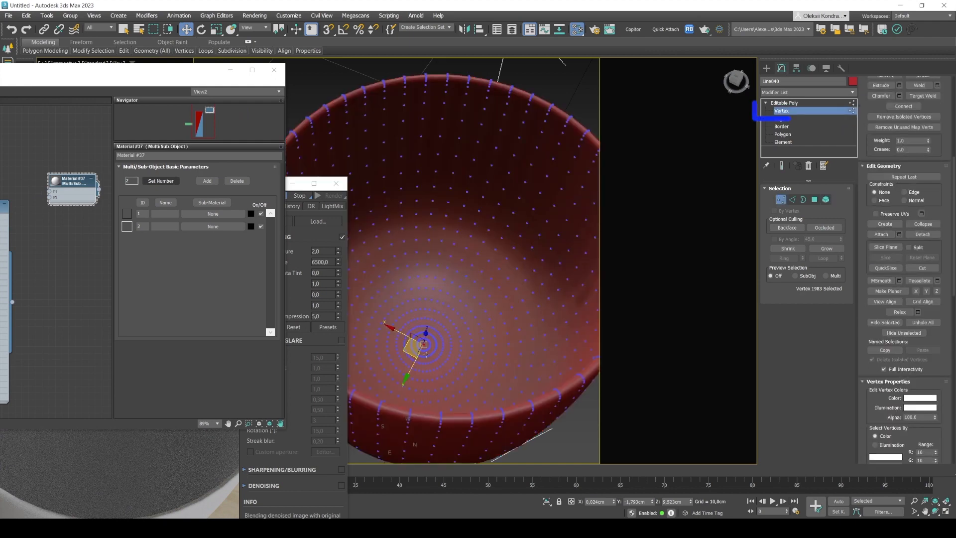
pyautogui.click(424, 344)
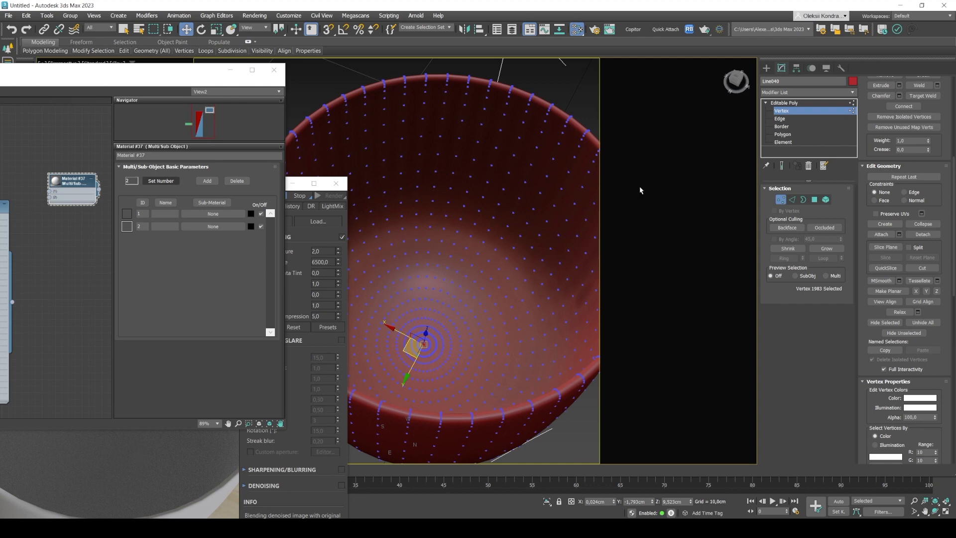
pyautogui.click(814, 201)
pyautogui.press('ctrl')
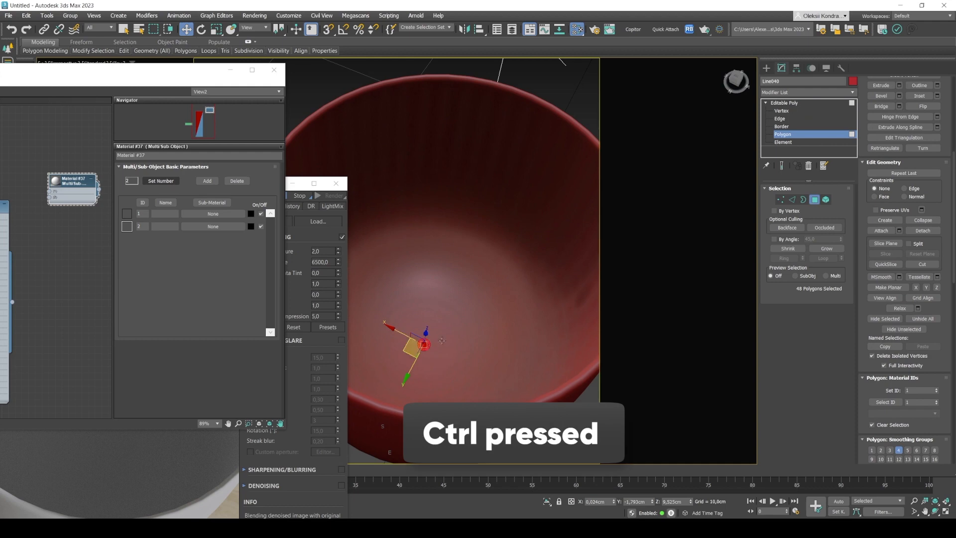
# Grow the polygon selection from the bowl's inner bottom until it covers the entire inner surface up to the rim.
pyautogui.click(828, 249)
pyautogui.click(829, 249)
pyautogui.click(829, 249)
pyautogui.click(829, 249)
pyautogui.click(829, 249)
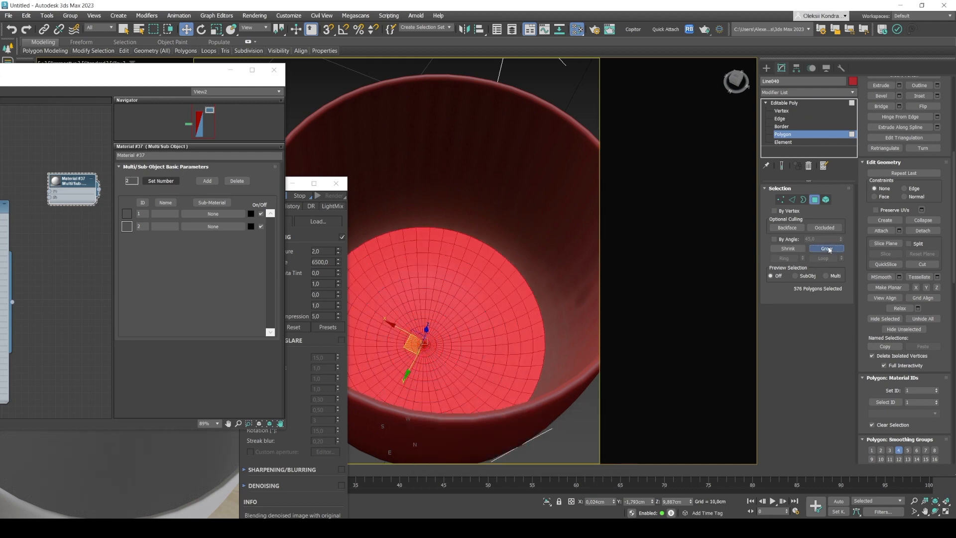
pyautogui.click(828, 249)
pyautogui.click(828, 249)
pyautogui.click(828, 249)
pyautogui.click(829, 249)
pyautogui.click(828, 249)
pyautogui.click(829, 249)
pyautogui.click(828, 249)
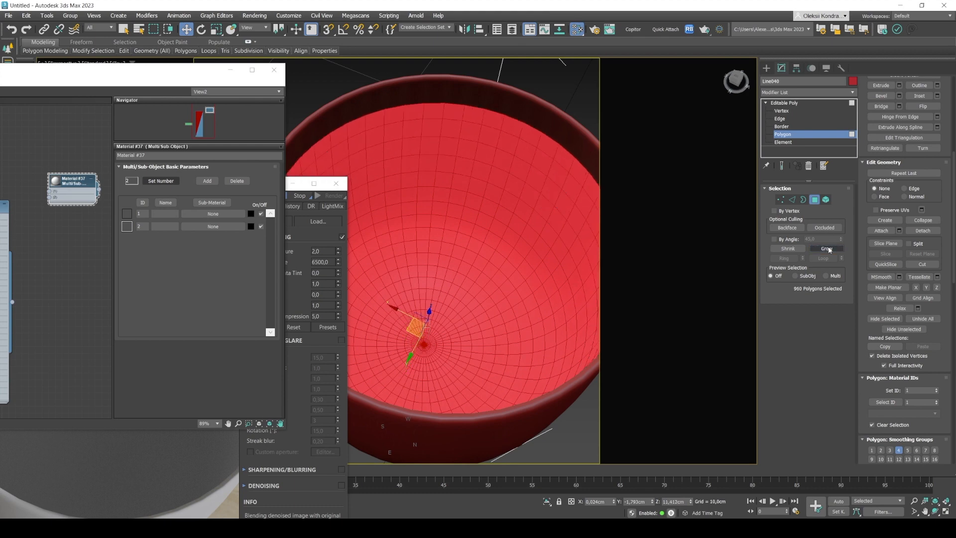
pyautogui.click(828, 249)
pyautogui.click(828, 249)
pyautogui.click(828, 249)
pyautogui.click(829, 249)
pyautogui.click(828, 249)
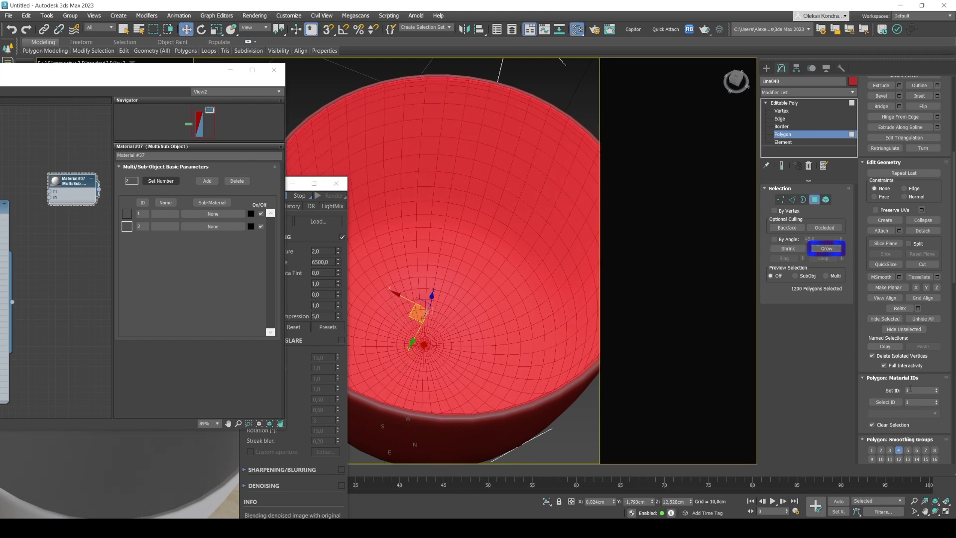
# Set the material ID of the selected inner bowl polygons to 2 and return to the object level of the Editable Poly.
pyautogui.click(937, 389)
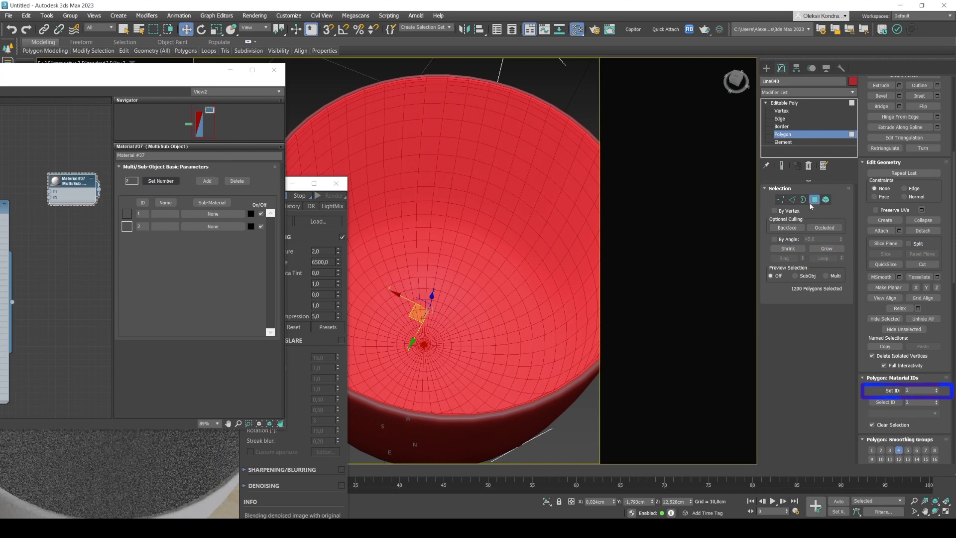
pyautogui.click(787, 103)
pyautogui.scroll(-4, 454, 218)
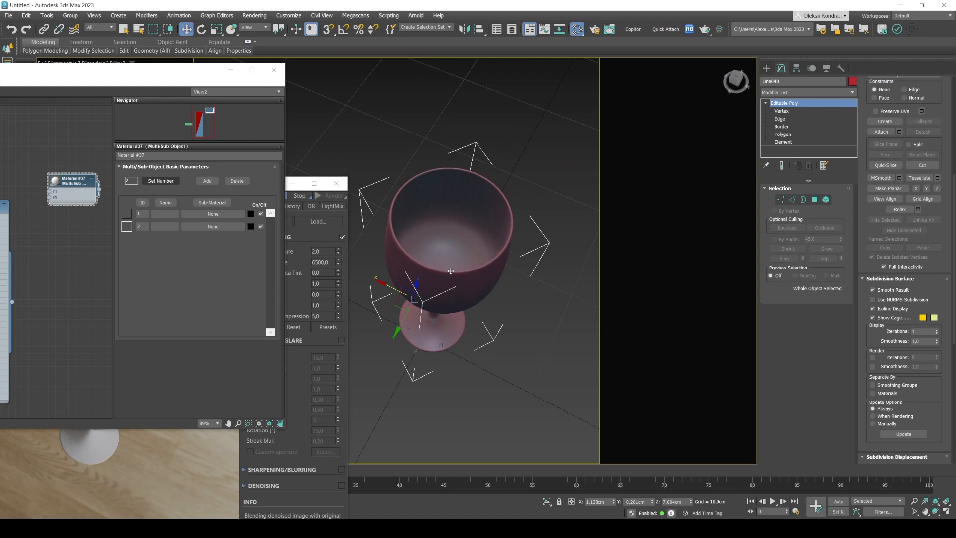
pyautogui.keyDown('alt'); pyautogui.moveTo(451, 271); pyautogui.dragTo(450, 298, button='middle'); pyautogui.keyUp('alt')
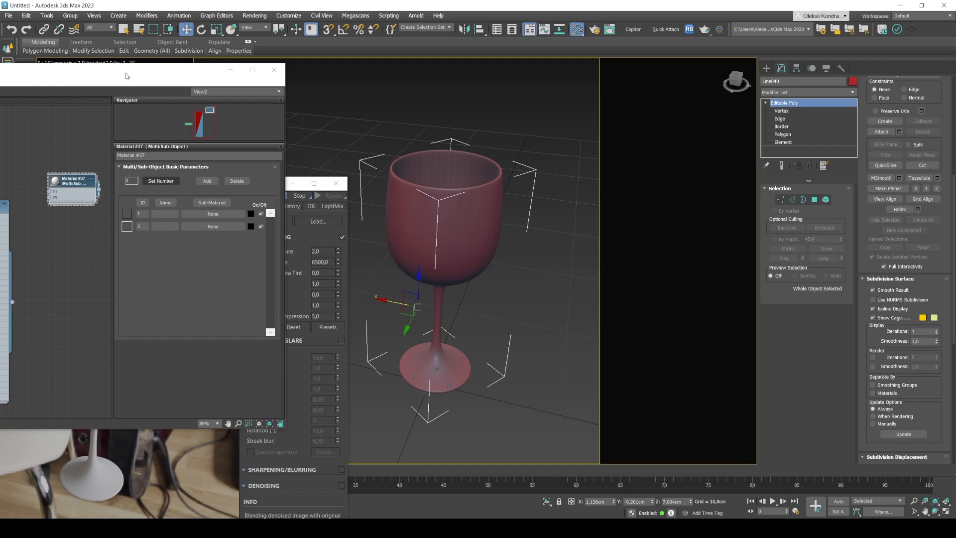
# Assign the Multi/Sub-Object material to the wine glass and place the interactive render window beside the Slate Material Editor.
pyautogui.moveTo(125, 76); pyautogui.dragTo(569, 101)
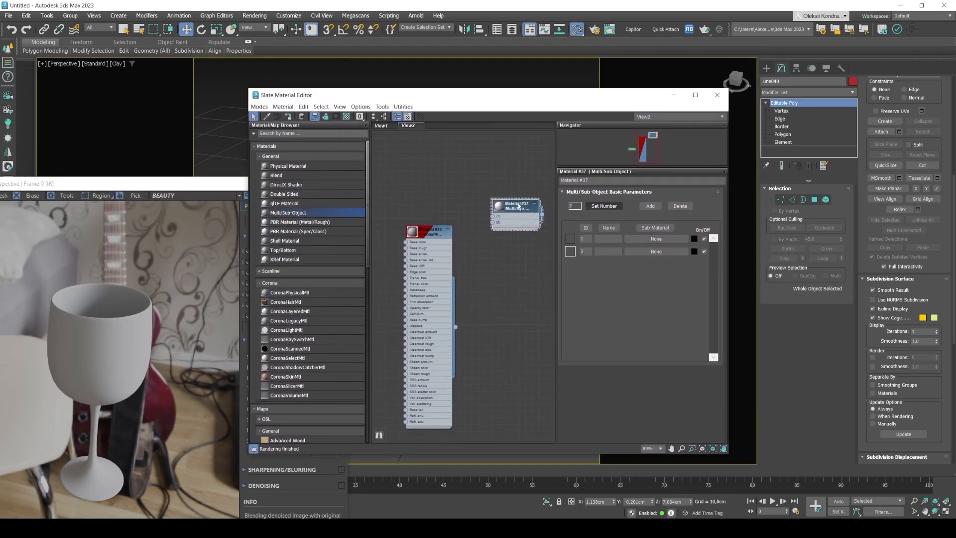
pyautogui.click(288, 116)
pyautogui.click(139, 184)
pyautogui.moveTo(140, 184); pyautogui.dragTo(238, 59)
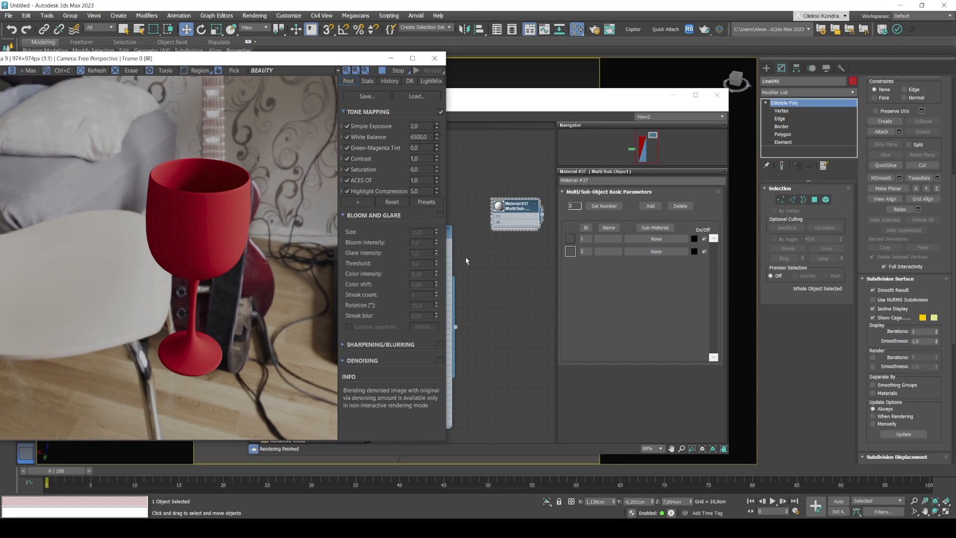
pyautogui.moveTo(467, 261); pyautogui.dragTo(497, 278, button='middle')
pyautogui.moveTo(188, 60); pyautogui.dragTo(173, 58)
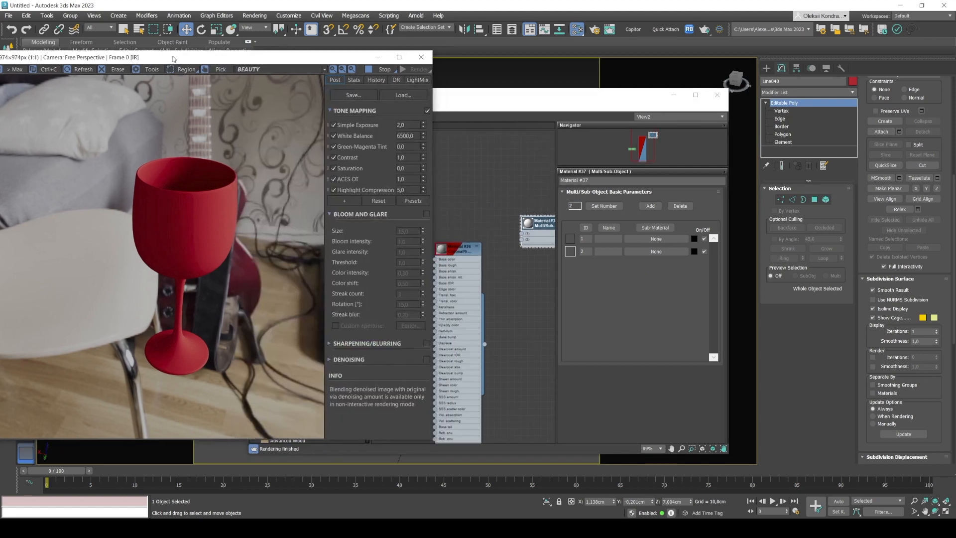
# Position the CoronaPhysicalMtl node beside the Multi/Sub-Object node and connect its output to sub-material slot 1.
pyautogui.click(496, 261)
pyautogui.moveTo(449, 253); pyautogui.dragTo(448, 173)
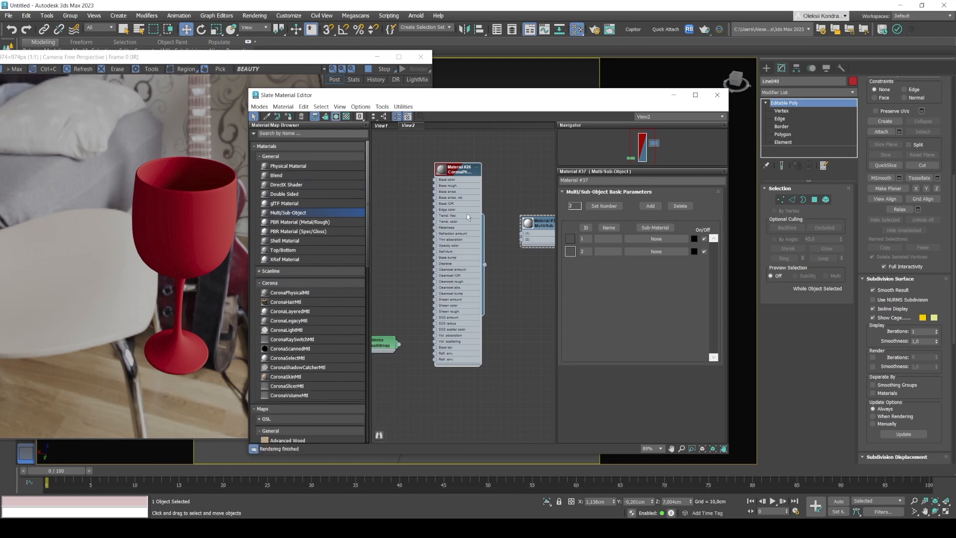
pyautogui.moveTo(462, 173); pyautogui.dragTo(455, 165)
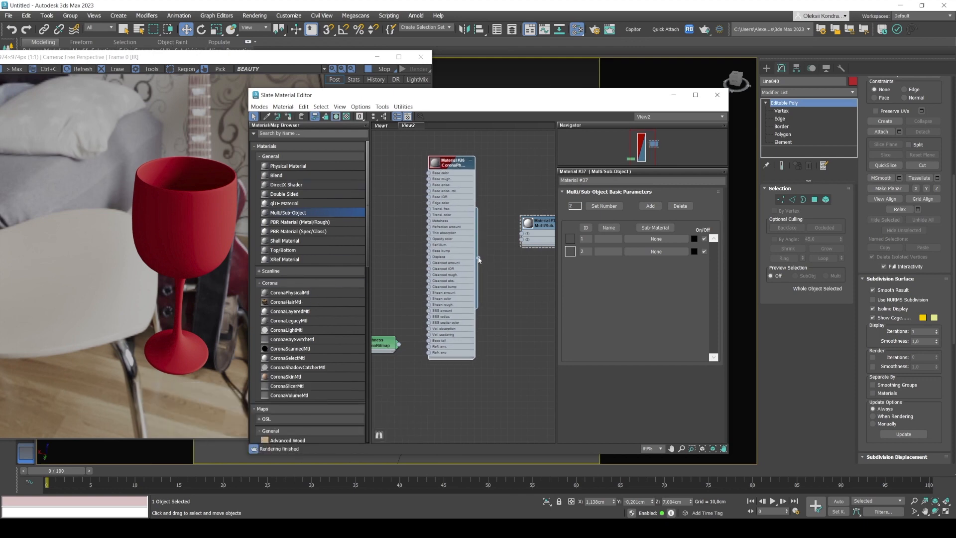
pyautogui.moveTo(507, 241); pyautogui.dragTo(522, 234)
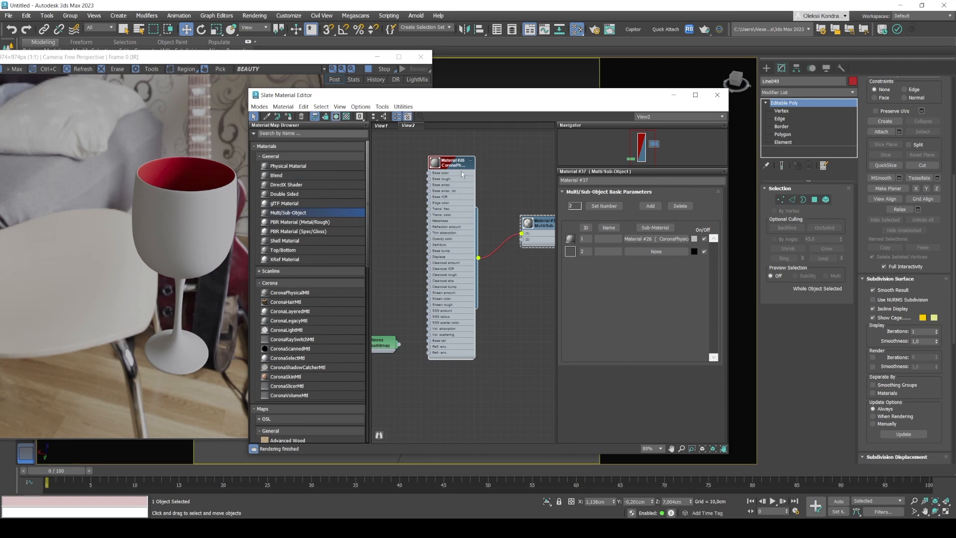
pyautogui.moveTo(462, 174); pyautogui.dragTo(434, 180)
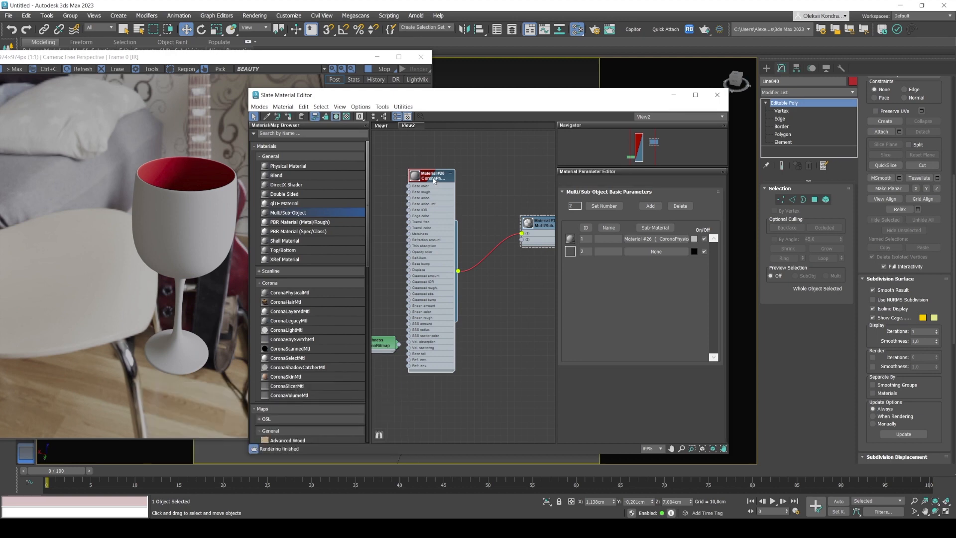
# Open the CoronaPhysicalMtl's parameters and set its base layer roughness to 0.
pyautogui.doubleClick(433, 180)
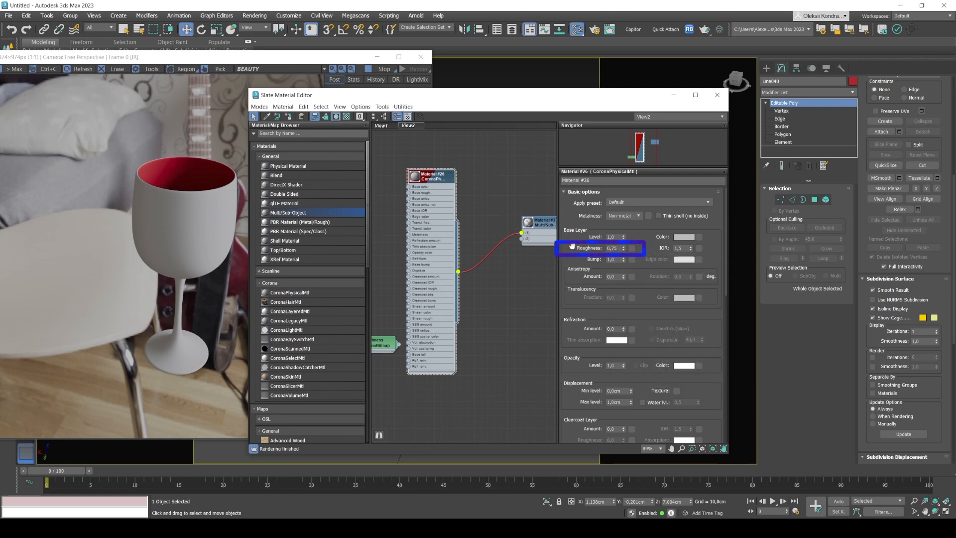
pyautogui.click(619, 248)
pyautogui.moveTo(619, 248); pyautogui.dragTo(583, 250)
pyautogui.write('0')
pyautogui.press('Return')
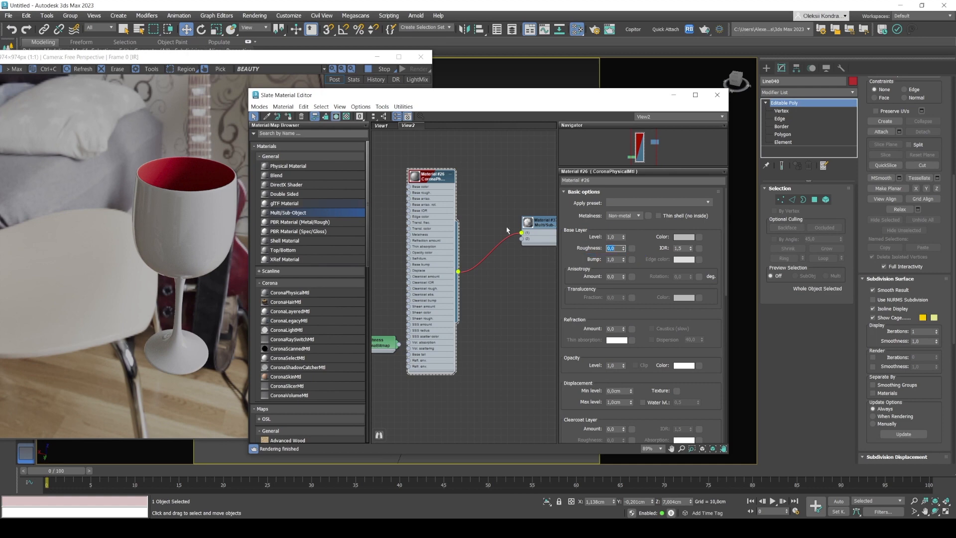
# Set the CoronaPhysicalMtl's refraction amount to 1 and inspect the bowl, stem and foot in the interactive render.
pyautogui.click(567, 209)
pyautogui.moveTo(627, 217)
pyautogui.moveTo(615, 330); pyautogui.dragTo(597, 330)
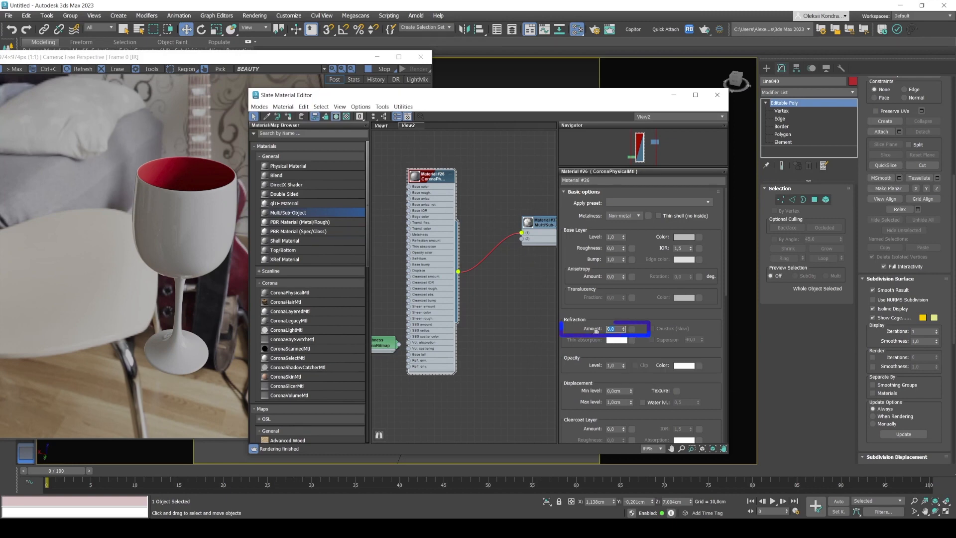
pyautogui.press('Return')
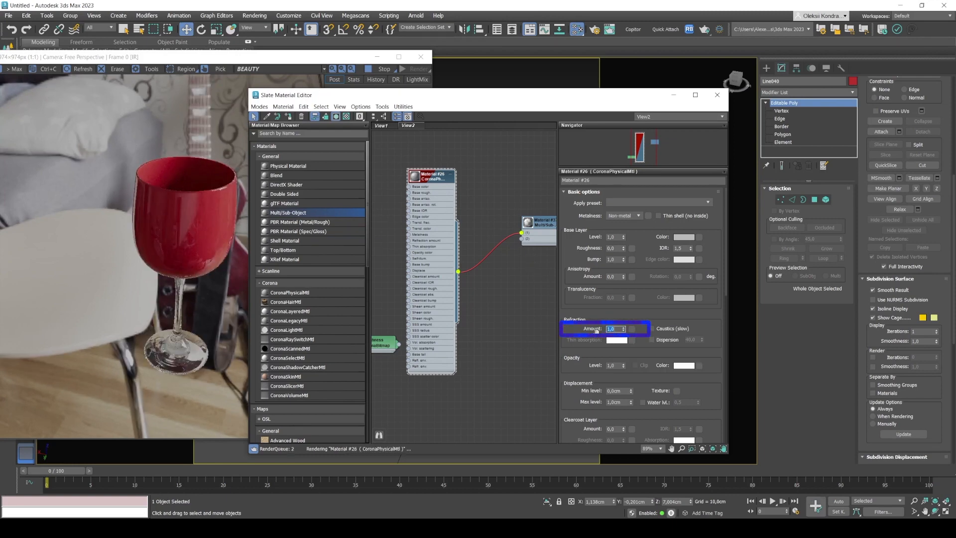
pyautogui.click(204, 202)
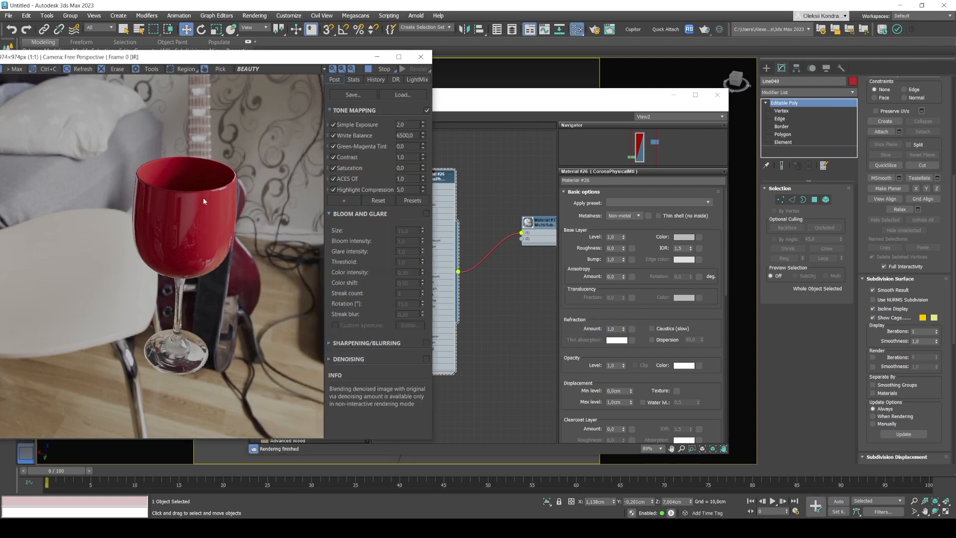
pyautogui.scroll(1, 161, 170)
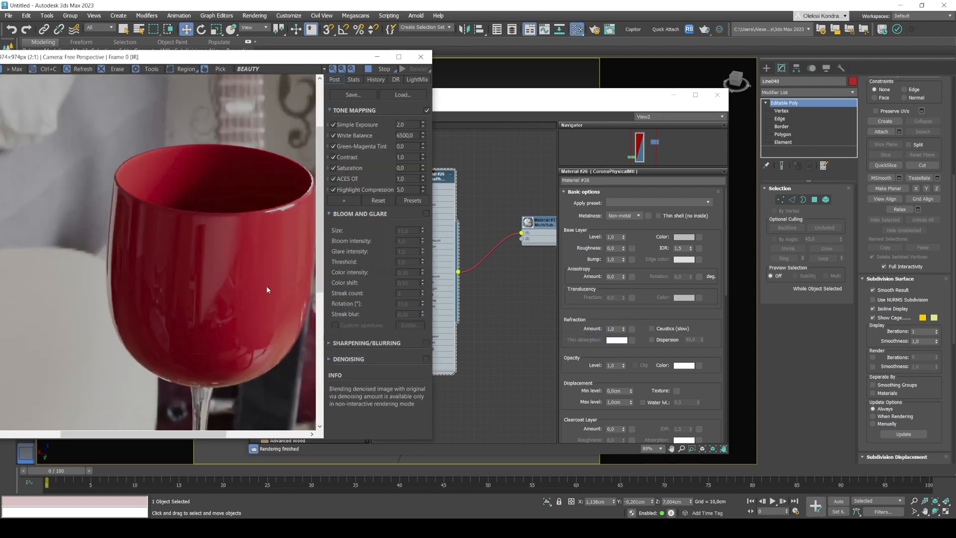
pyautogui.scroll(-1, 172, 168)
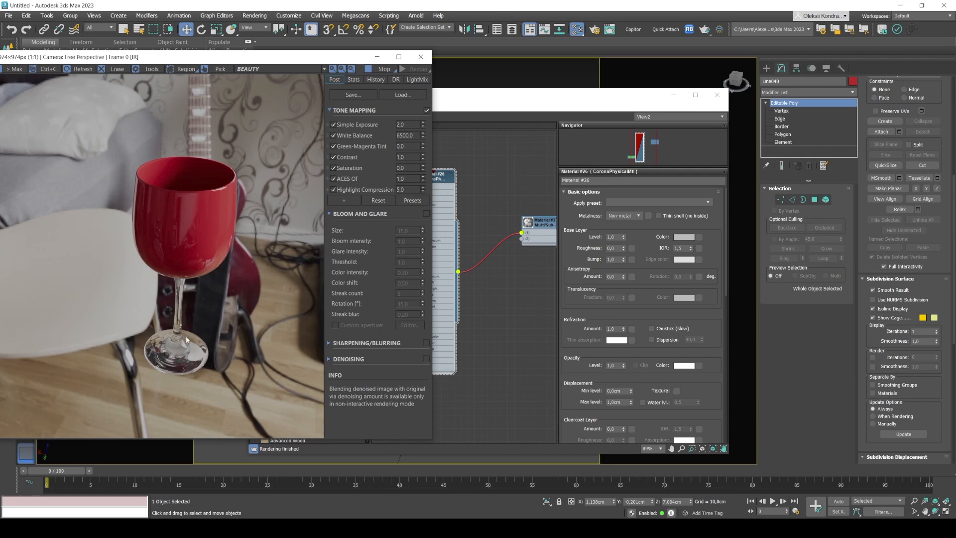
pyautogui.scroll(1, 187, 341)
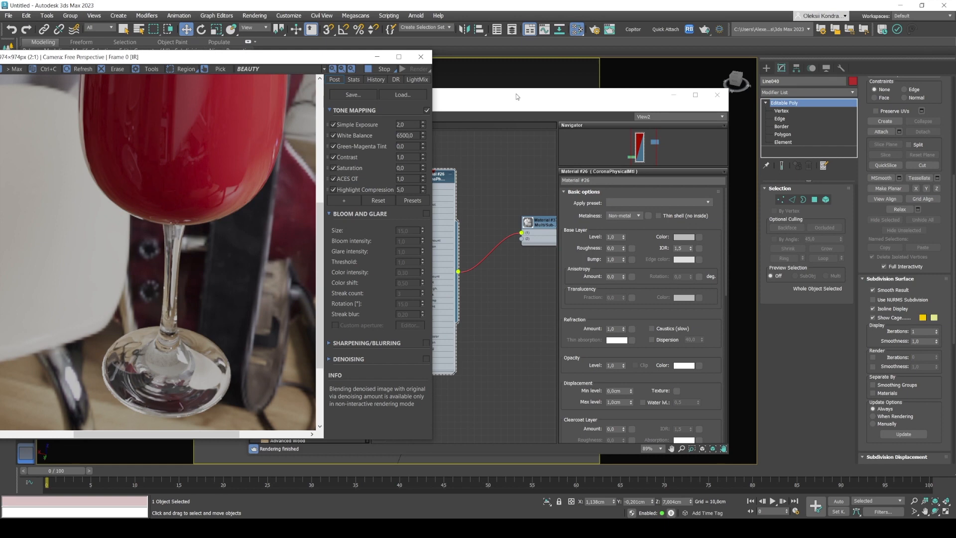
# Set the CoronaPhysicalMtl's volumetric absorption color to a green of RGB 51, 141, 75 in the media options.
pyautogui.moveTo(516, 94); pyautogui.dragTo(606, 64)
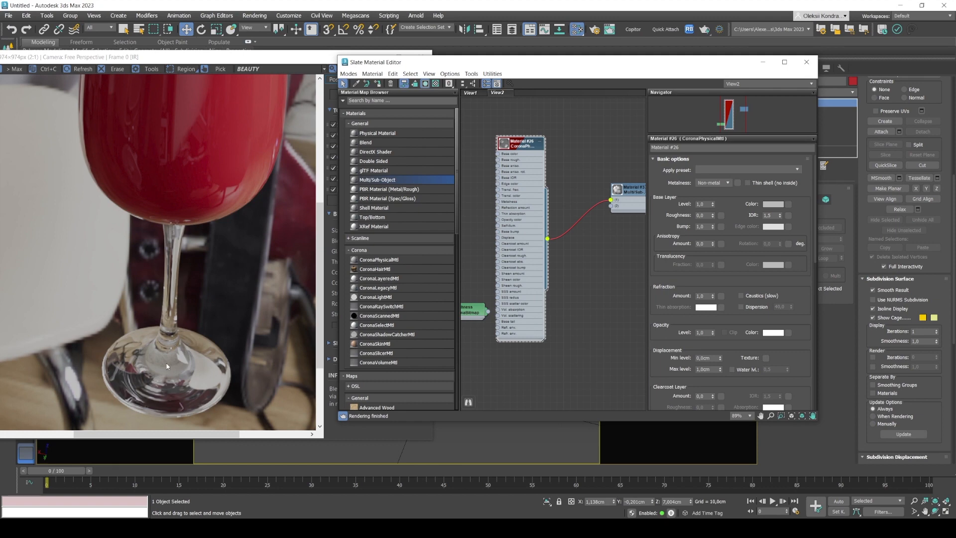
pyautogui.scroll(-4, 675, 274)
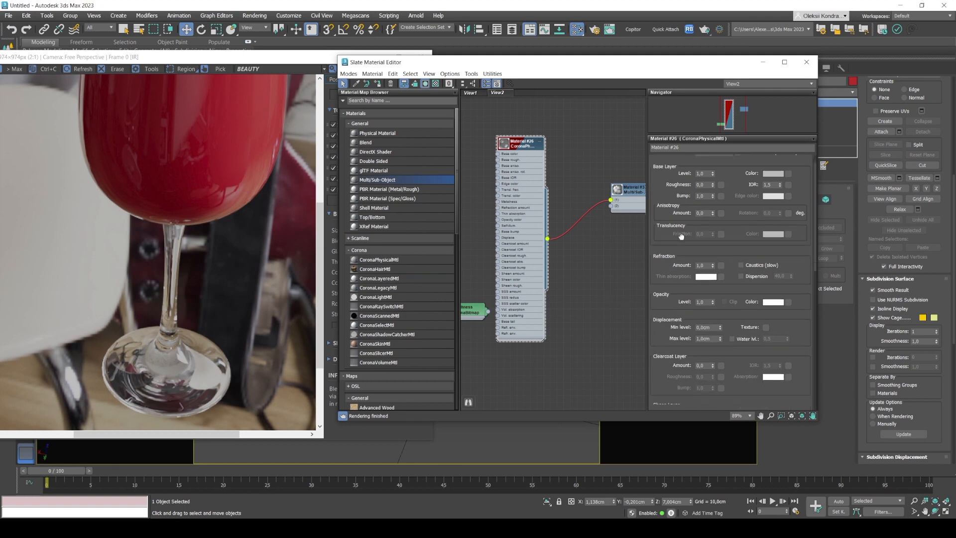
pyautogui.scroll(-5, 683, 140)
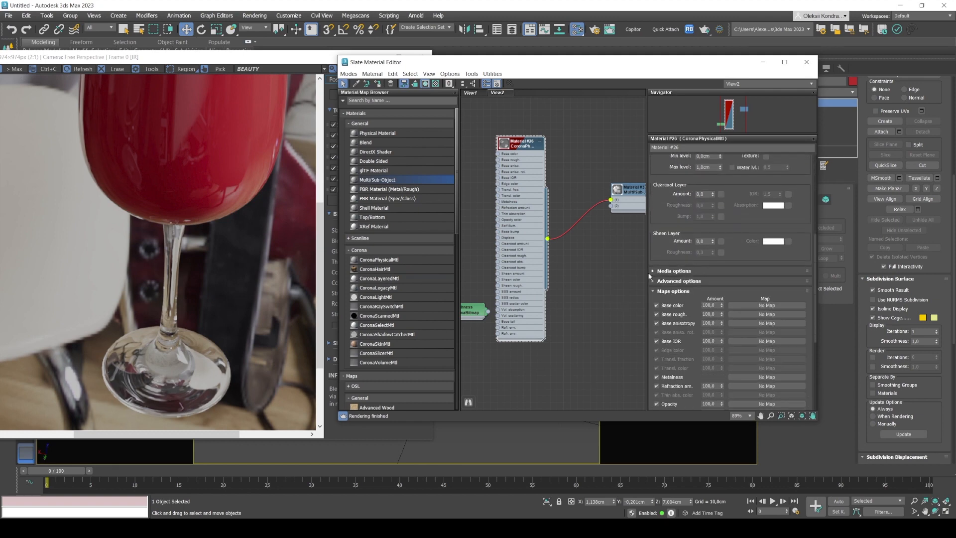
pyautogui.click(666, 271)
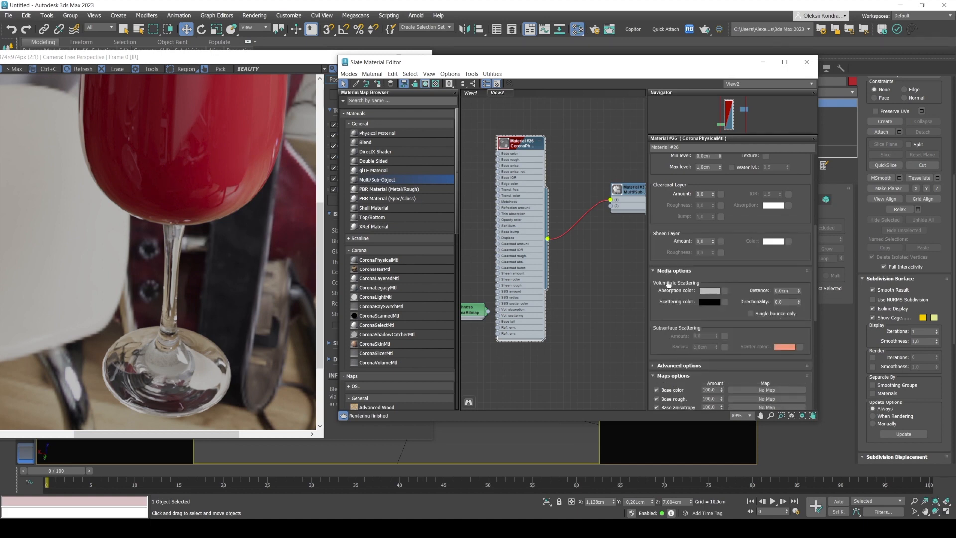
pyautogui.click(711, 291)
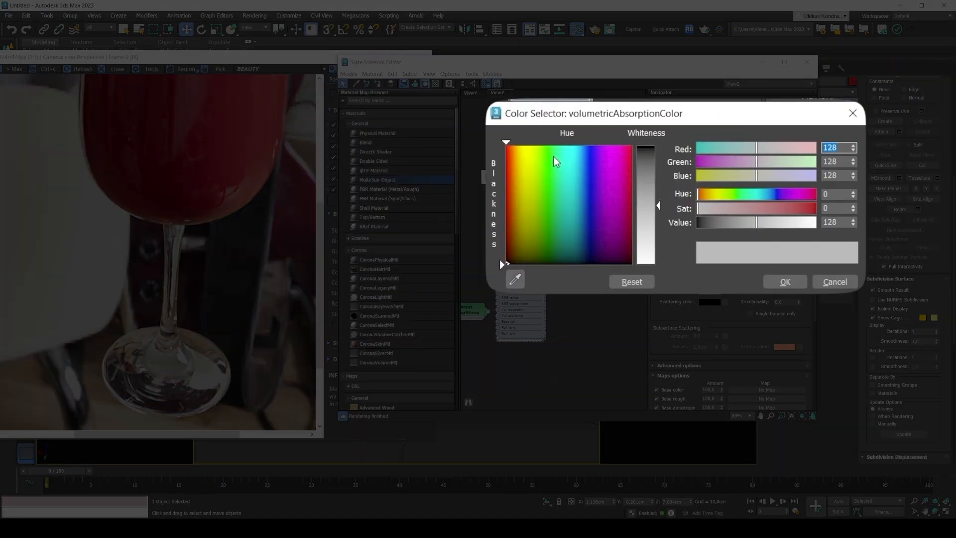
pyautogui.moveTo(554, 152); pyautogui.dragTo(554, 149)
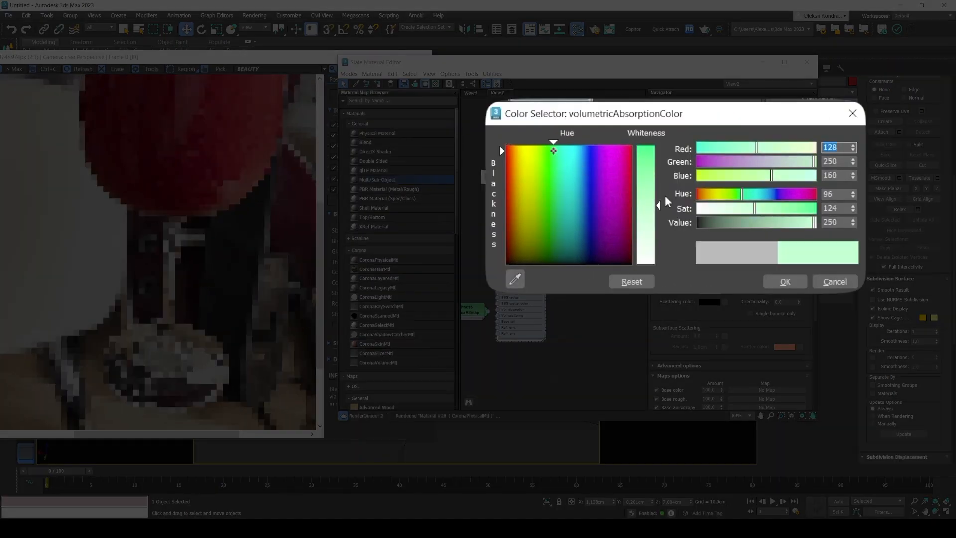
pyautogui.click(778, 211)
pyautogui.moveTo(773, 227); pyautogui.dragTo(762, 223)
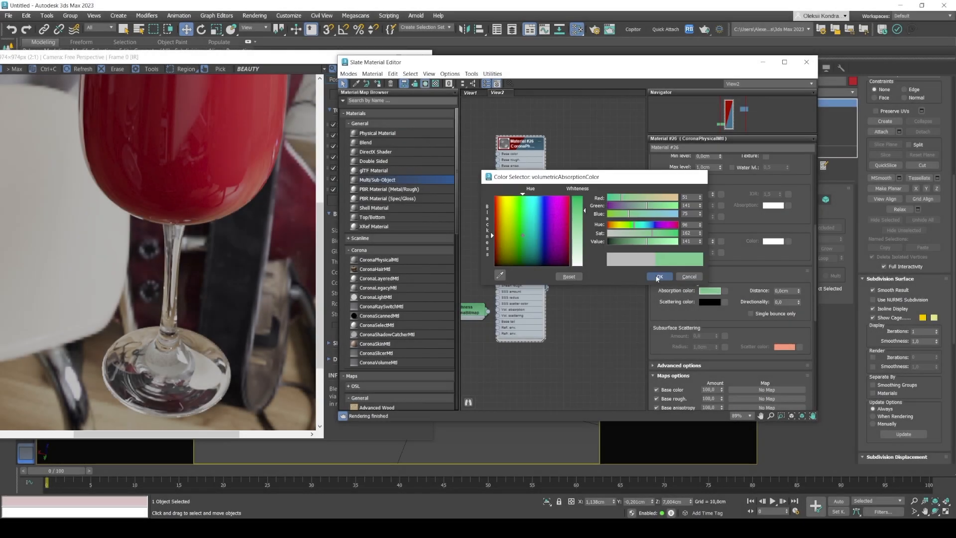
pyautogui.click(785, 282)
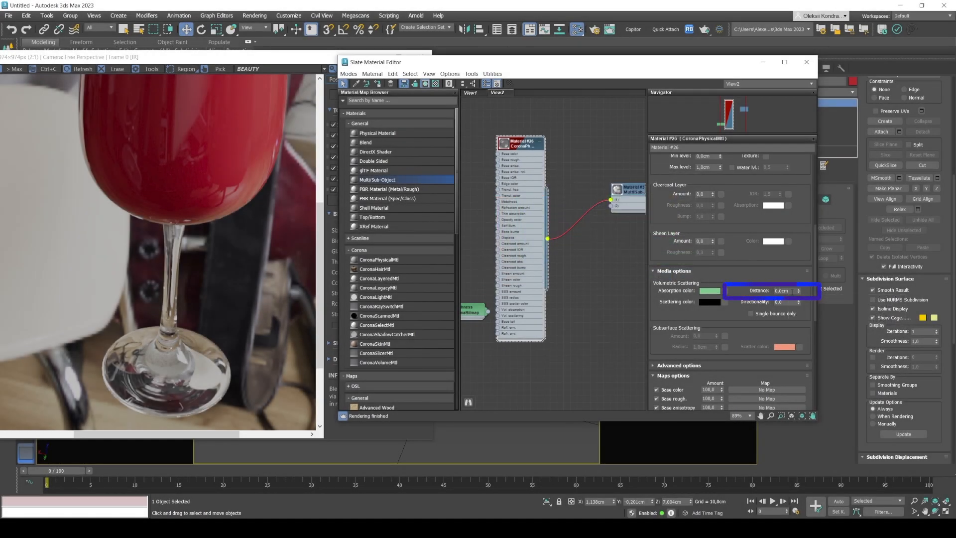
# Set the volumetric absorption distance to 10 cm and check the tint of the stem and foot in the render.
pyautogui.doubleClick(784, 290)
pyautogui.write('10')
pyautogui.press('Return')
pyautogui.click(188, 348)
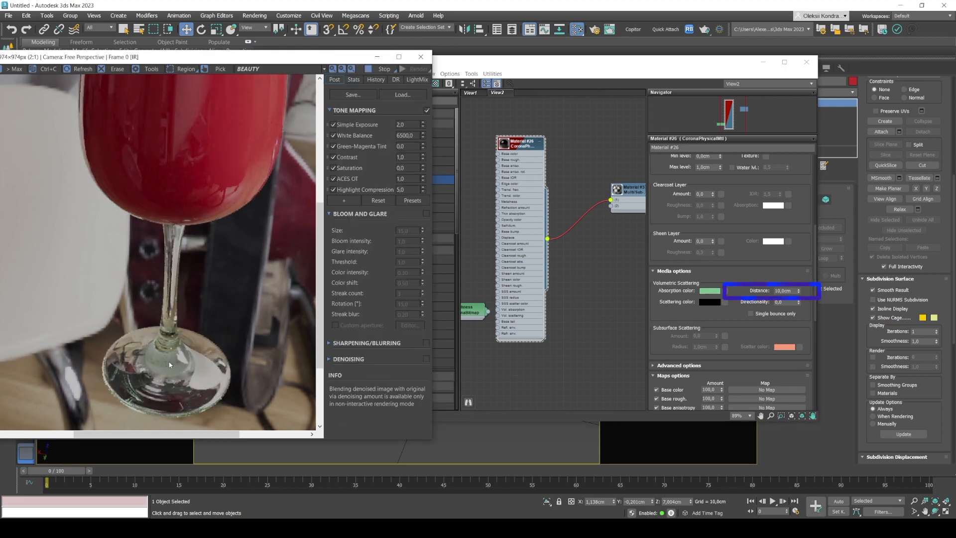
pyautogui.scroll(1, 170, 365)
pyautogui.scroll(-1, 170, 363)
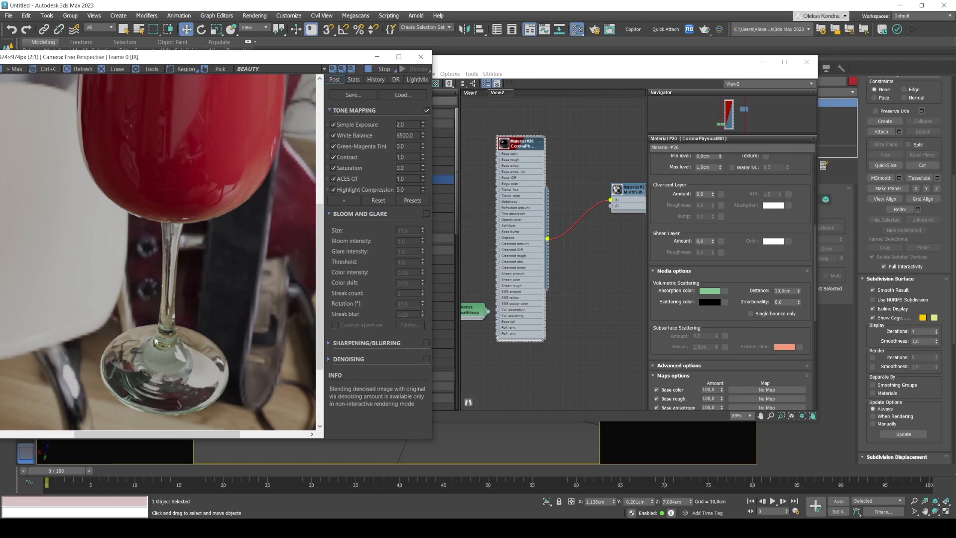
# Set the volumetric absorption distance to 20 cm and check the whole glass in the render.
pyautogui.click(787, 291)
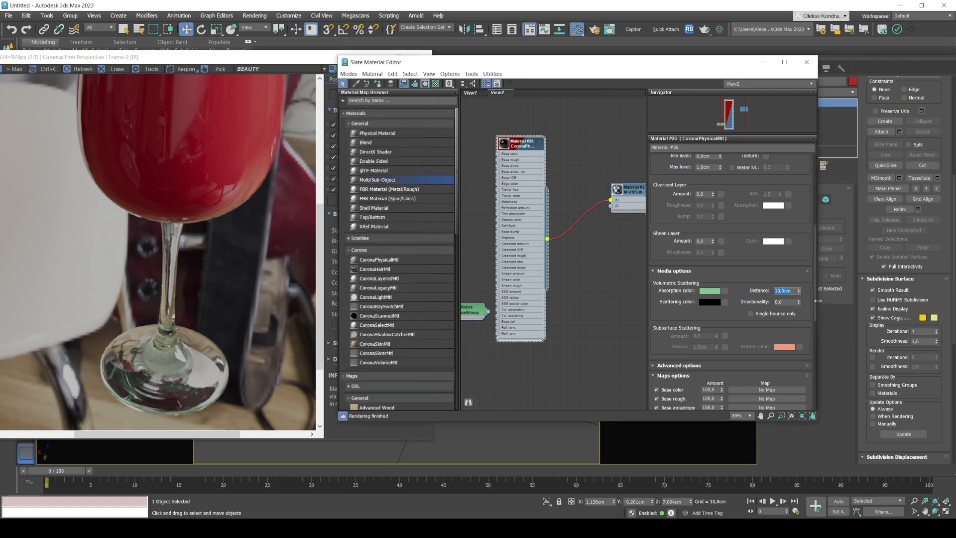
pyautogui.write('20')
pyautogui.click(199, 304)
pyautogui.scroll(-1, 193, 301)
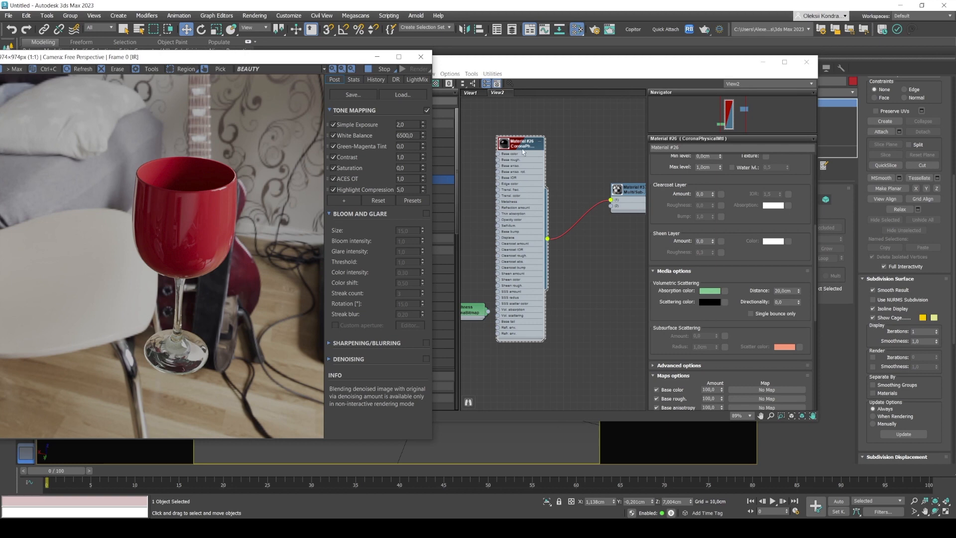
# Move the CoronaPhysicalMtl node higher in View2, leaving free space beneath it.
pyautogui.scroll(-2, 523, 151)
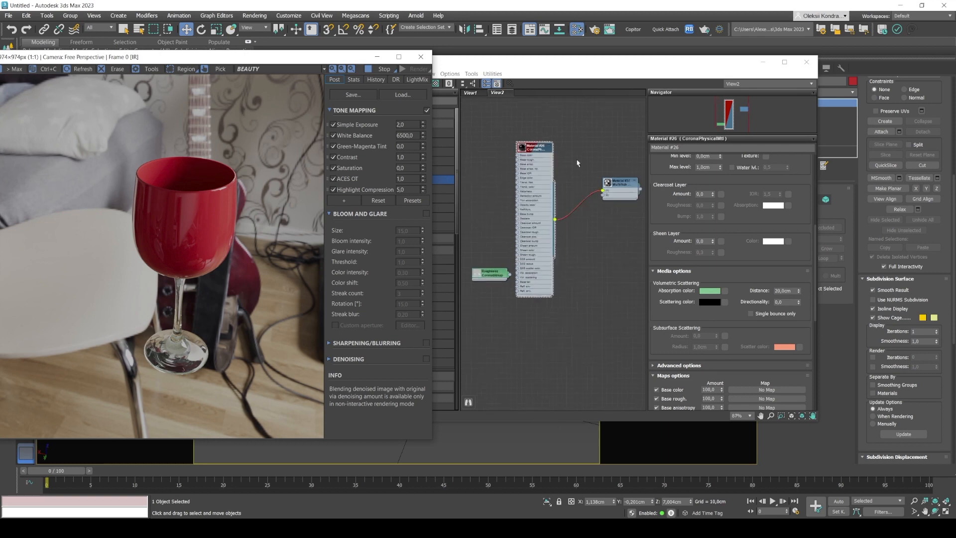
pyautogui.click(568, 185)
pyautogui.moveTo(507, 186); pyautogui.dragTo(501, 110)
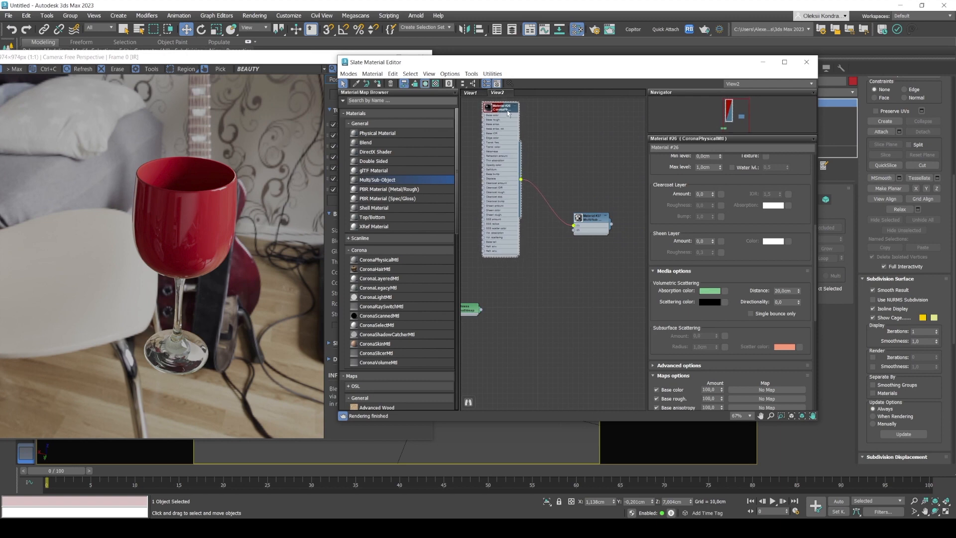
# Copy the CoronaPhysicalMtl beneath the original and connect the copy to the second slot of the Multi/Sub-Object material.
pyautogui.moveTo(508, 113)
pyautogui.keyDown('shift'); pyautogui.mouseDown()
pyautogui.moveTo(522, 287)
pyautogui.moveTo(513, 280)
pyautogui.mouseUp(); pyautogui.keyUp('shift')
pyautogui.doubleClick(513, 280)
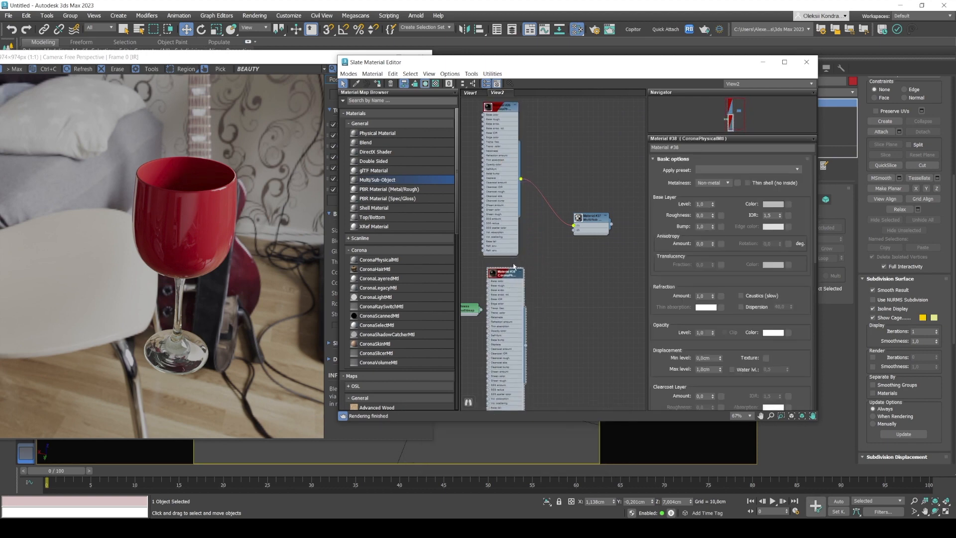
pyautogui.scroll(3, 520, 352)
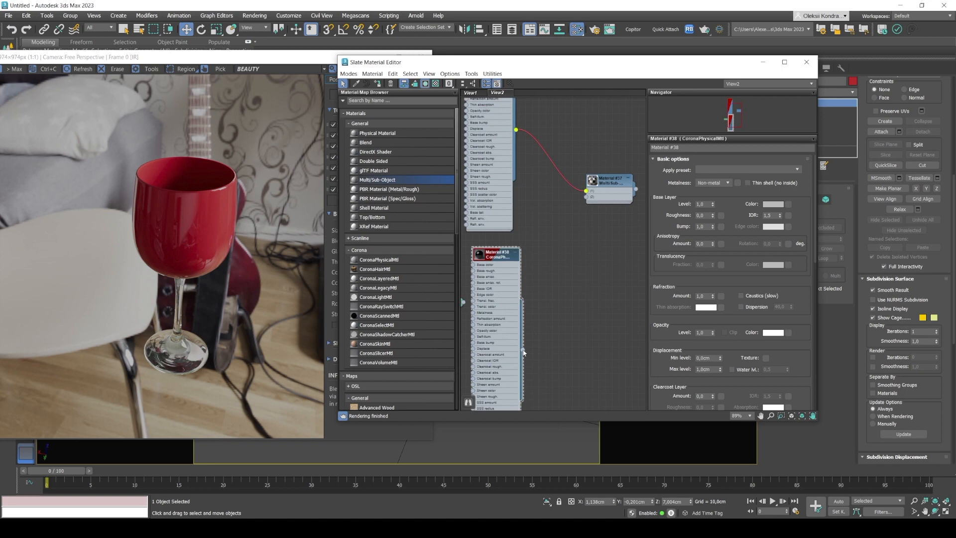
pyautogui.moveTo(522, 350); pyautogui.dragTo(587, 197)
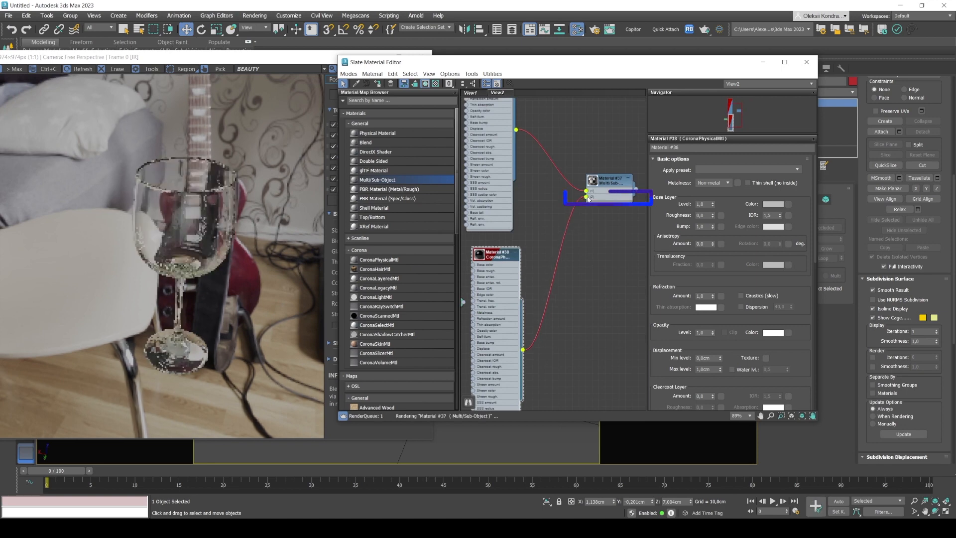
# Rearrange the Corona render window and the Slate Material Editor so the node graph and the rendered glass are both visible.
pyautogui.click(148, 231)
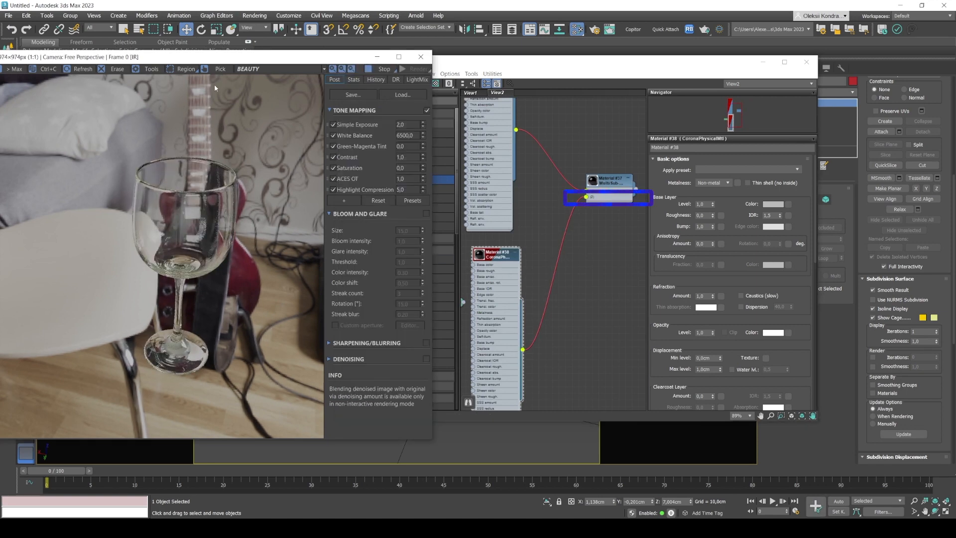
pyautogui.moveTo(206, 59); pyautogui.dragTo(591, 109)
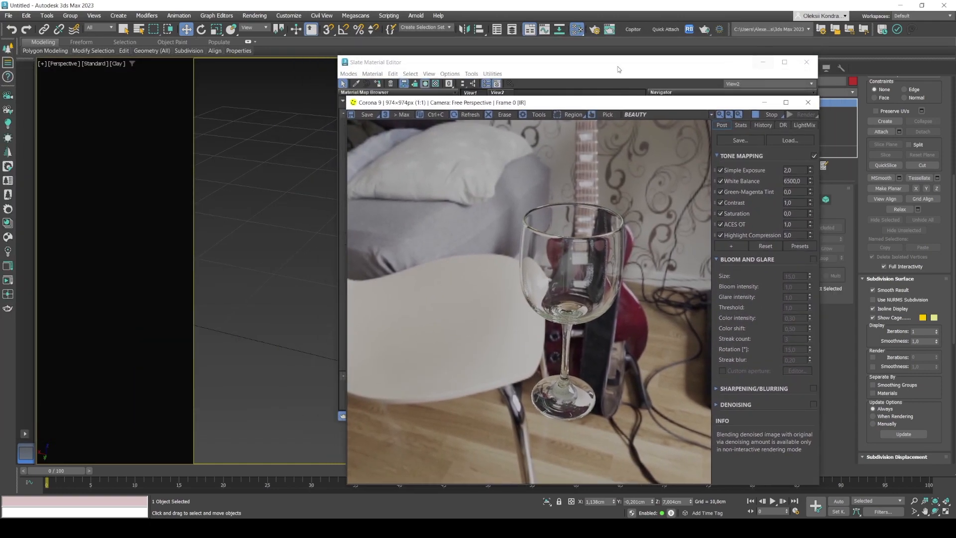
pyautogui.moveTo(617, 68); pyautogui.dragTo(382, 77)
pyautogui.moveTo(633, 106); pyautogui.dragTo(801, 44)
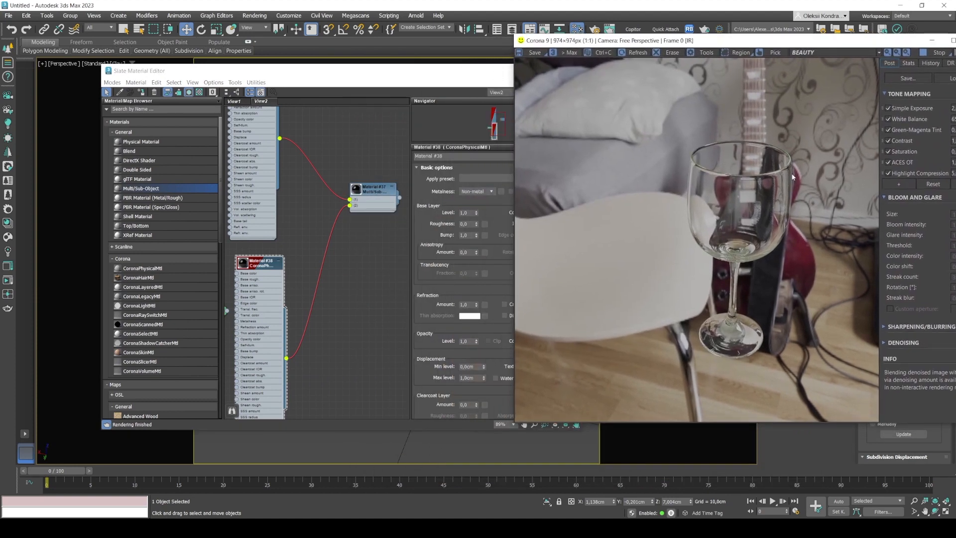
pyautogui.moveTo(394, 72); pyautogui.dragTo(421, 111)
# Try a refraction amount of 0 on the first slot's CoronaPhysicalMtl and restore it to 1.
pyautogui.moveTo(352, 163); pyautogui.dragTo(371, 260, button='middle')
pyautogui.moveTo(287, 185); pyautogui.dragTo(291, 168)
pyautogui.doubleClick(302, 166)
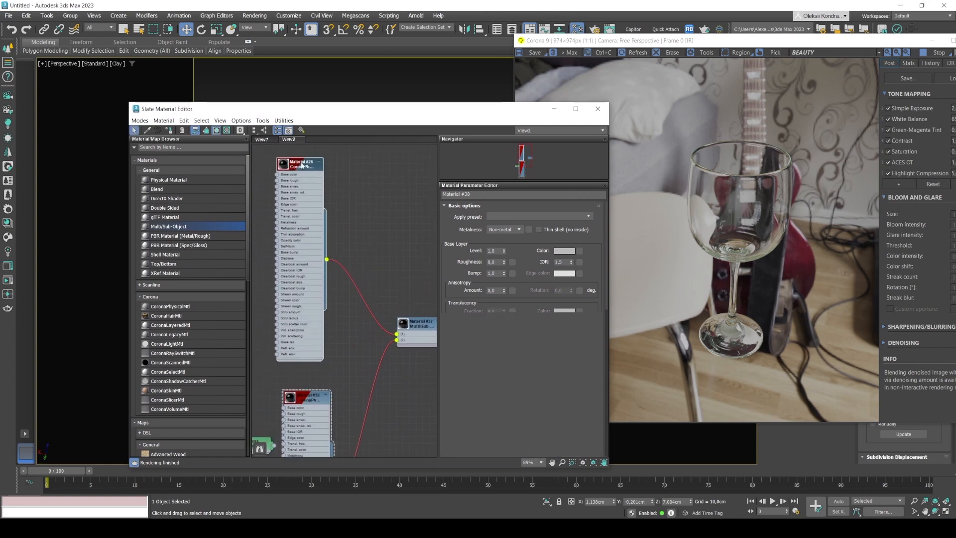
pyautogui.scroll(4, 483, 292)
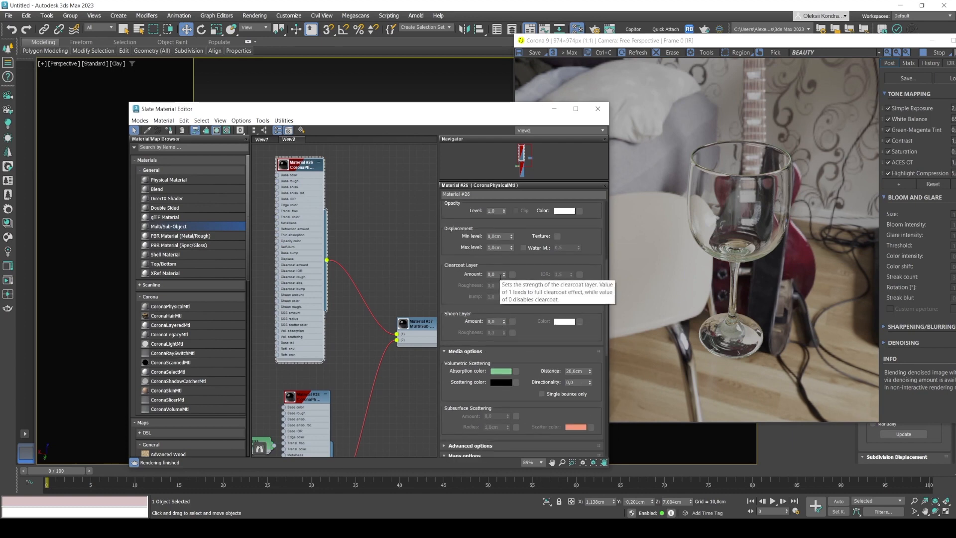
pyautogui.scroll(4, 465, 252)
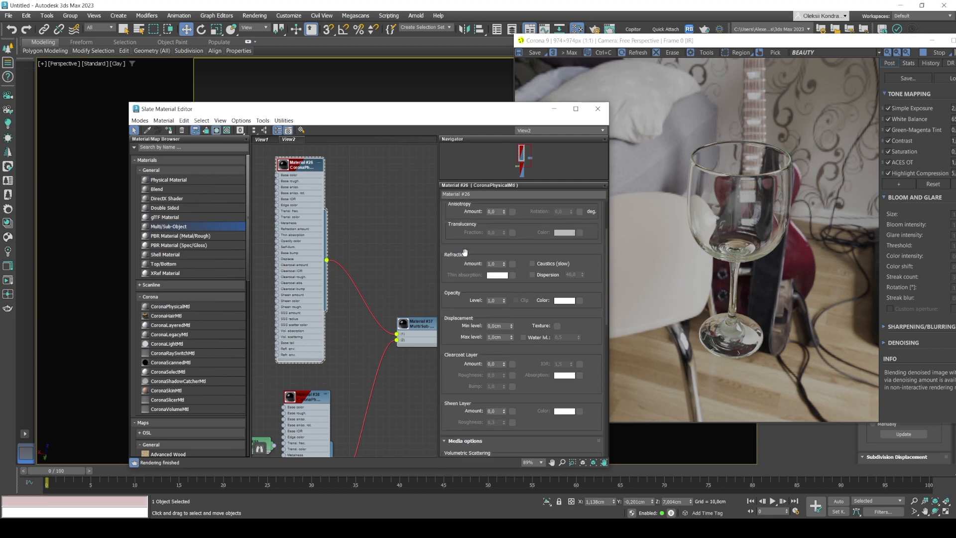
pyautogui.click(476, 264)
pyautogui.write('0')
pyautogui.press('Return')
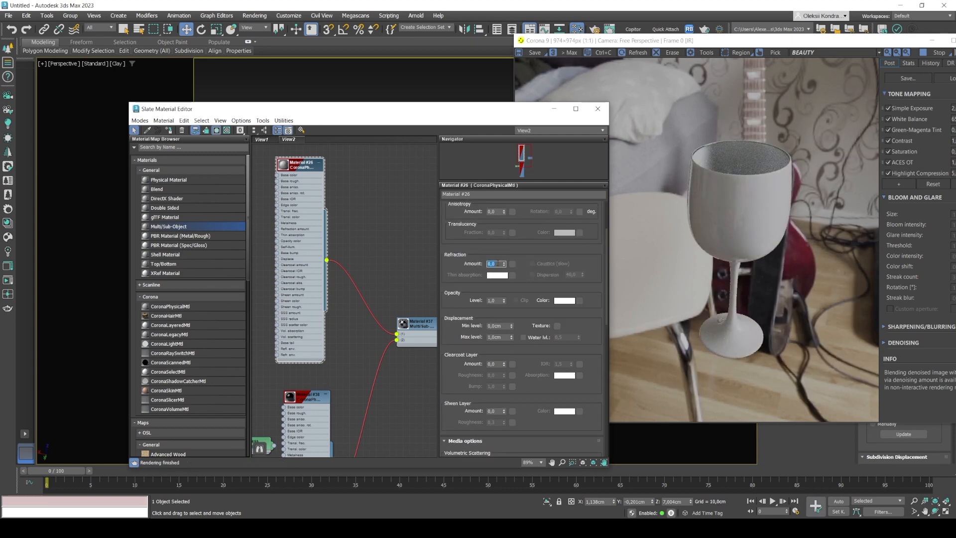
pyautogui.write('1')
pyautogui.press('Return')
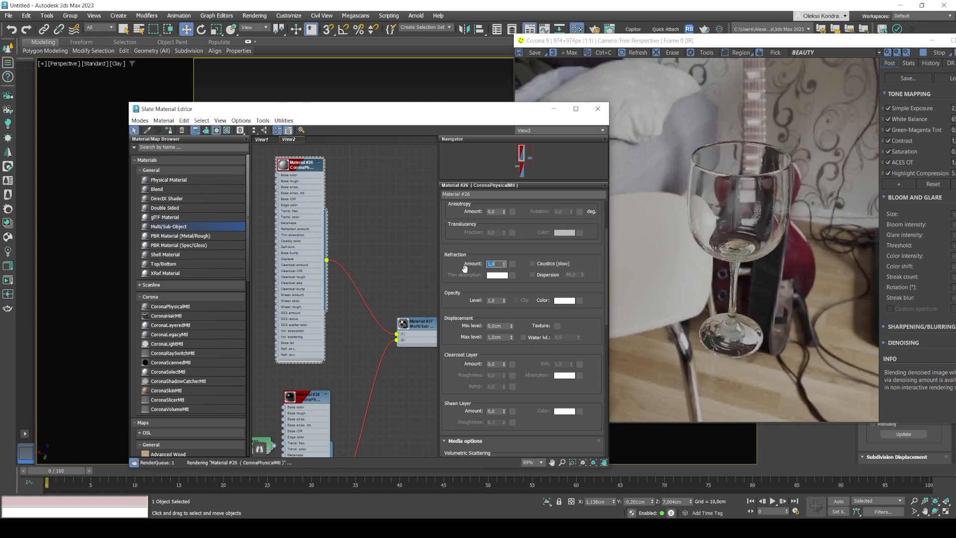
pyautogui.scroll(1, 463, 269)
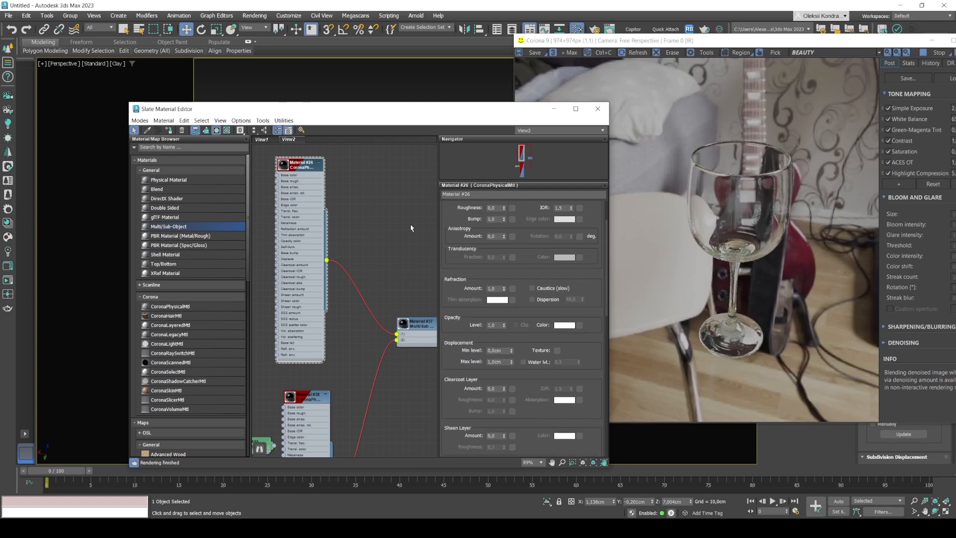
# Move the Roughness CoronaBitmap beside the first slot's CoronaPhysicalMtl, connect it to Base rough and check the glass in the render.
pyautogui.scroll(-6, 290, 175)
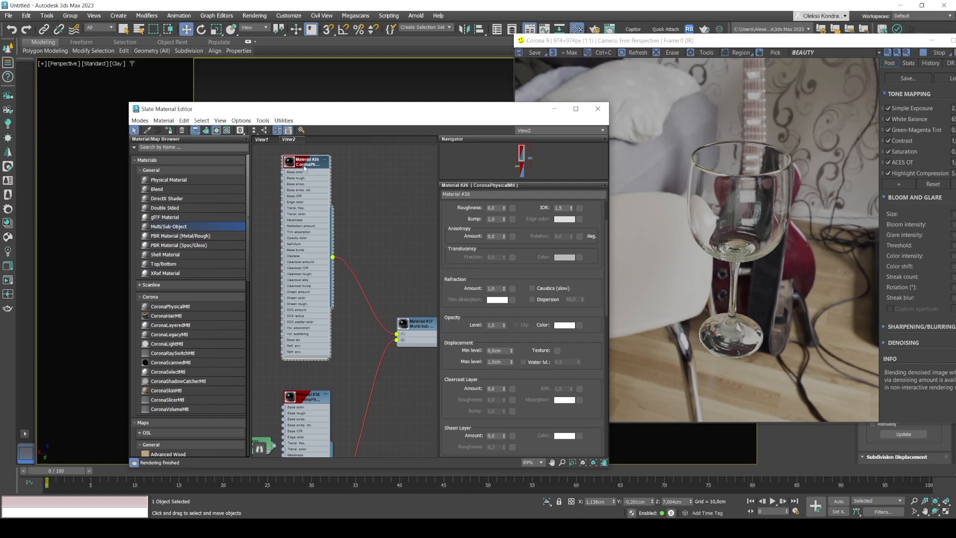
pyautogui.scroll(2, 295, 269)
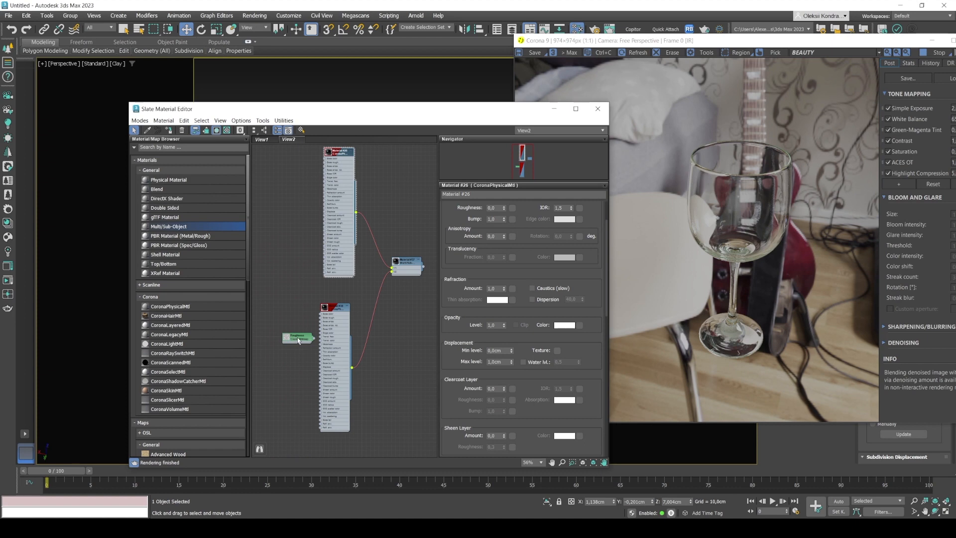
pyautogui.moveTo(297, 341); pyautogui.dragTo(273, 191)
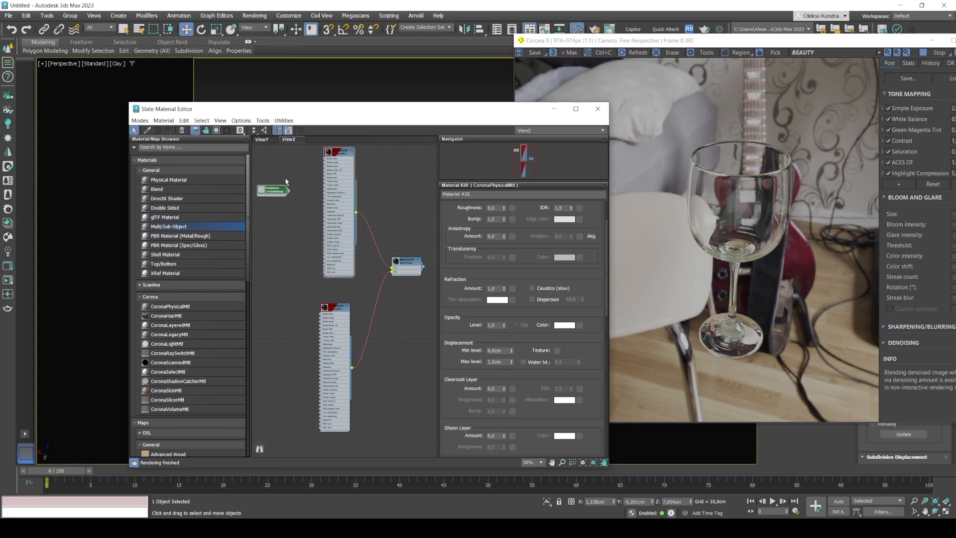
pyautogui.moveTo(286, 184); pyautogui.dragTo(339, 268, button='middle')
pyautogui.scroll(4, 344, 267)
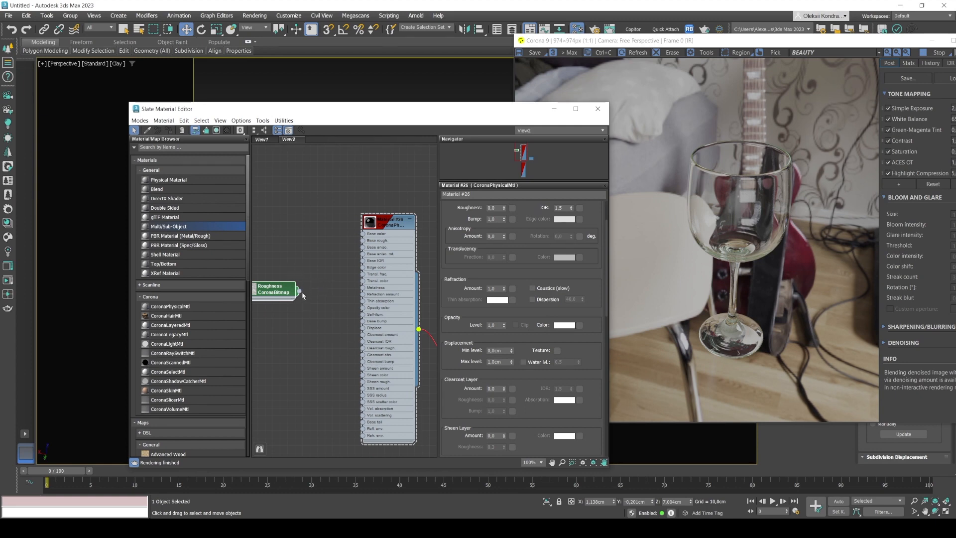
pyautogui.moveTo(274, 294); pyautogui.dragTo(290, 220)
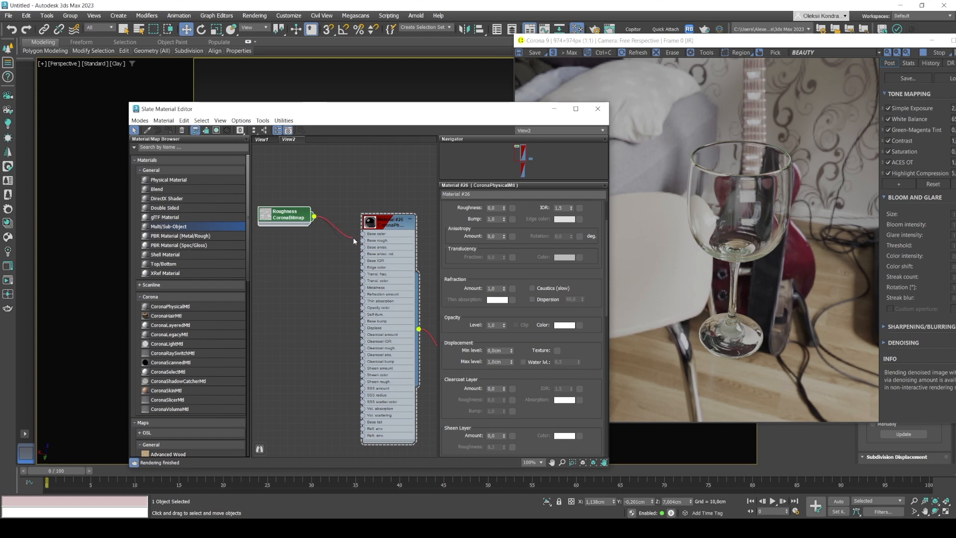
pyautogui.moveTo(314, 216); pyautogui.dragTo(363, 241)
pyautogui.click(753, 194)
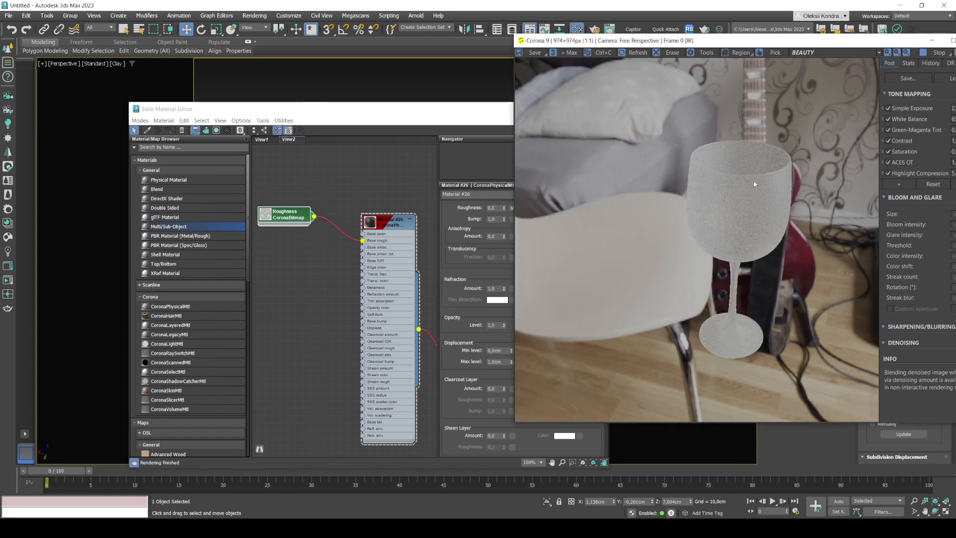
pyautogui.scroll(1, 755, 184)
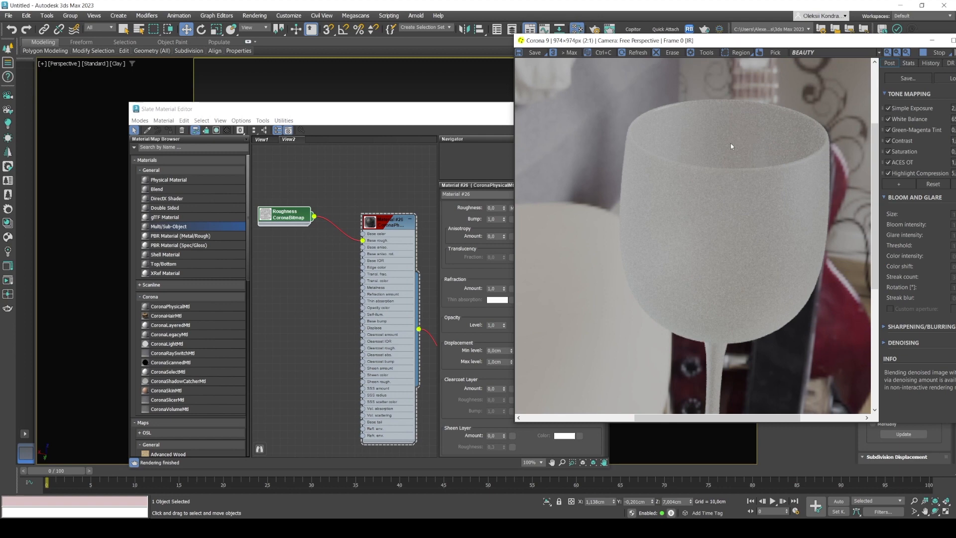
pyautogui.scroll(-1, 700, 213)
# Add a UVW Map modifier to the wine glass and check the smudge texture on the bowl in the render.
pyautogui.moveTo(625, 44); pyautogui.dragTo(252, 250)
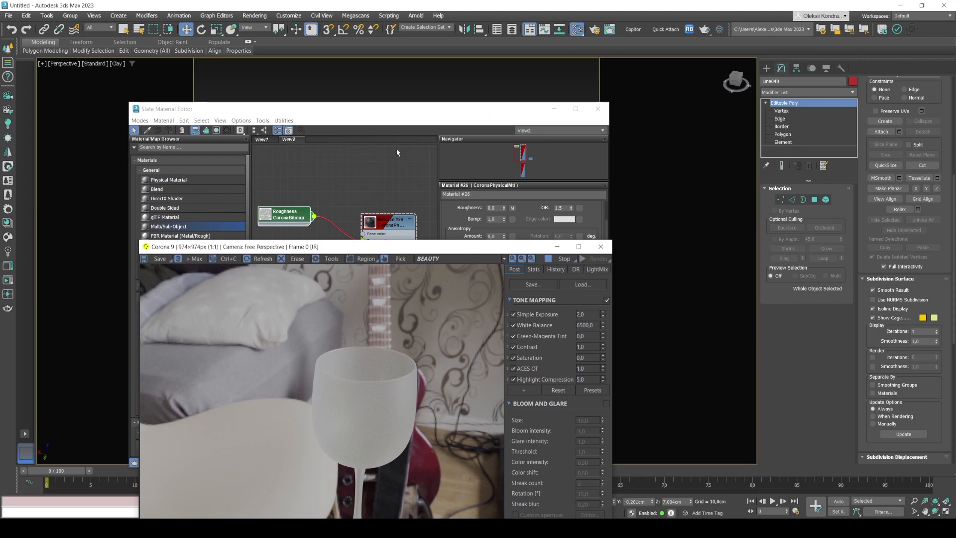
pyautogui.click(785, 91)
pyautogui.scroll(-5, 846, 243)
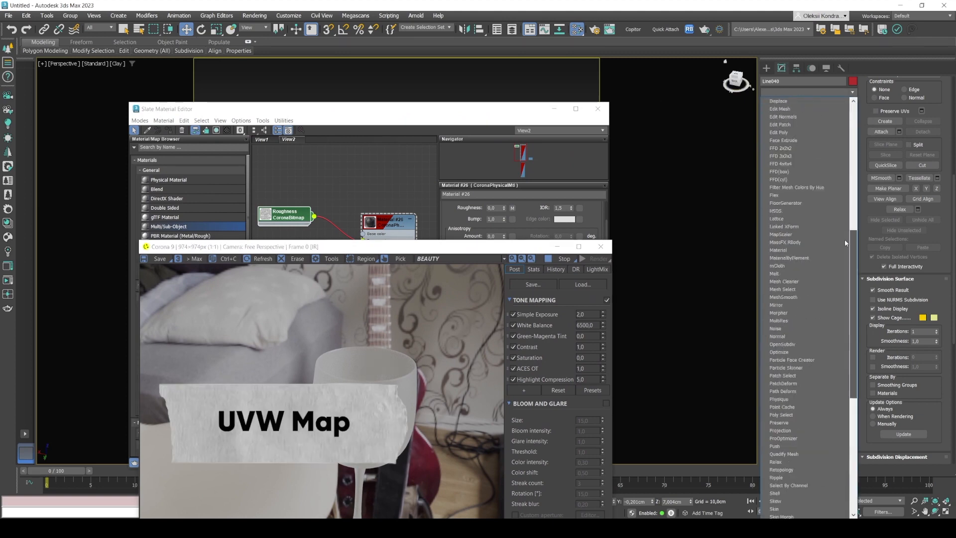
pyautogui.scroll(-10, 845, 243)
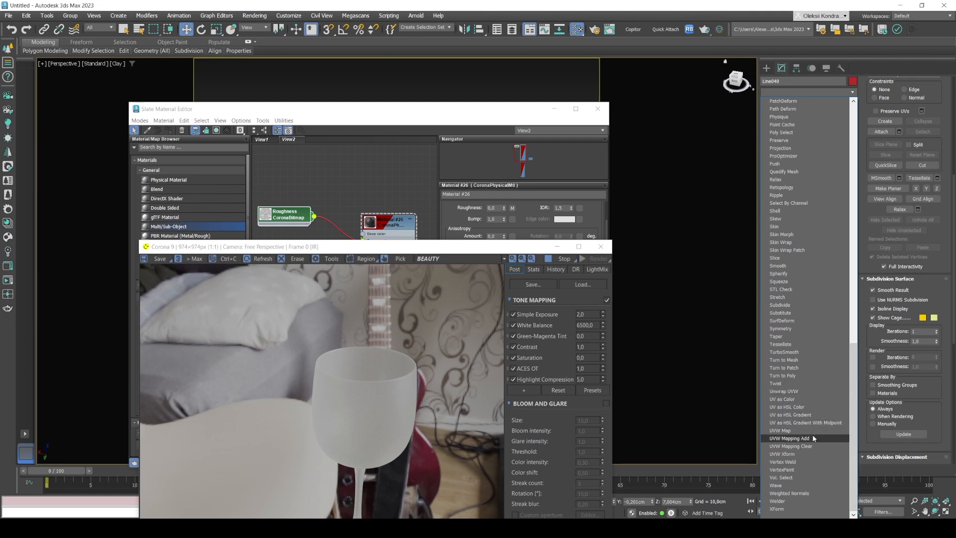
pyautogui.click(780, 430)
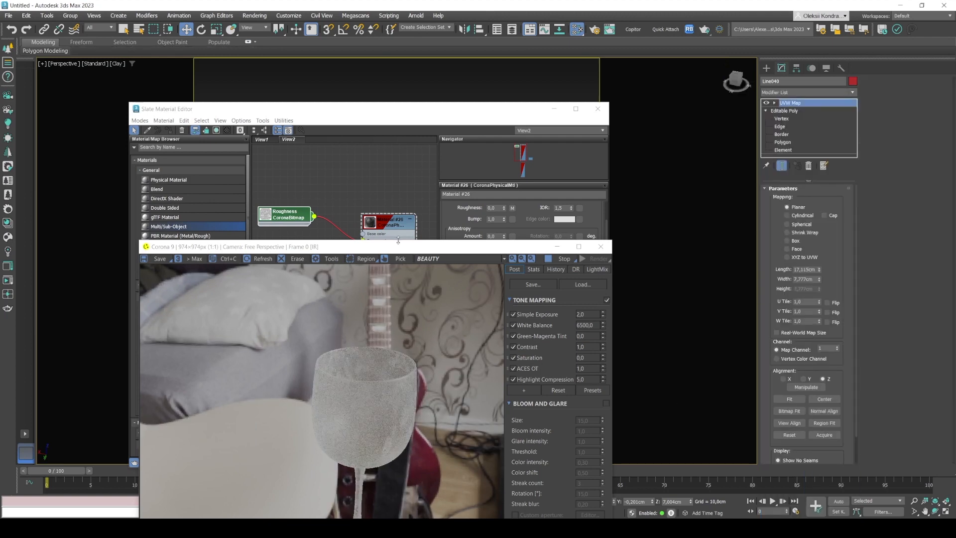
pyautogui.moveTo(399, 241); pyautogui.dragTo(446, 138)
pyautogui.scroll(1, 410, 272)
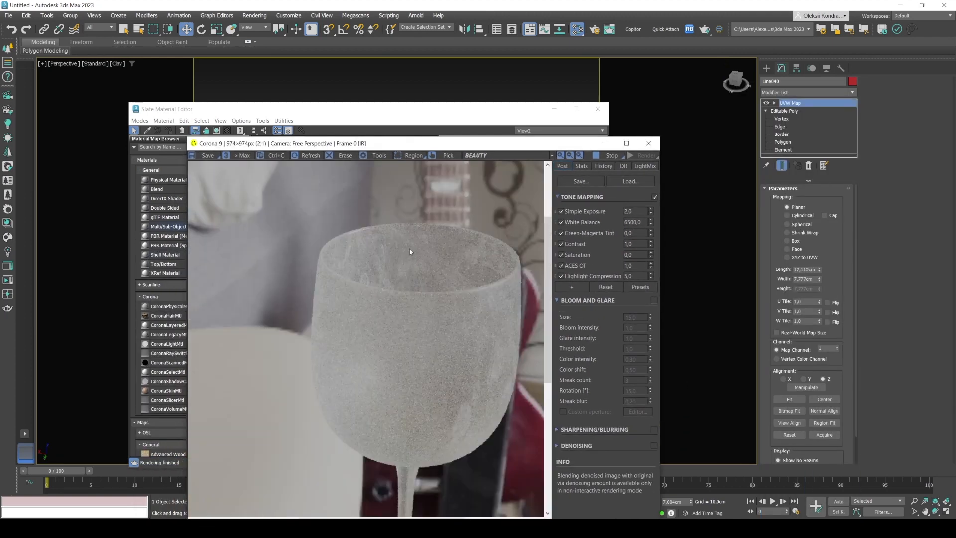
pyautogui.scroll(-1, 486, 296)
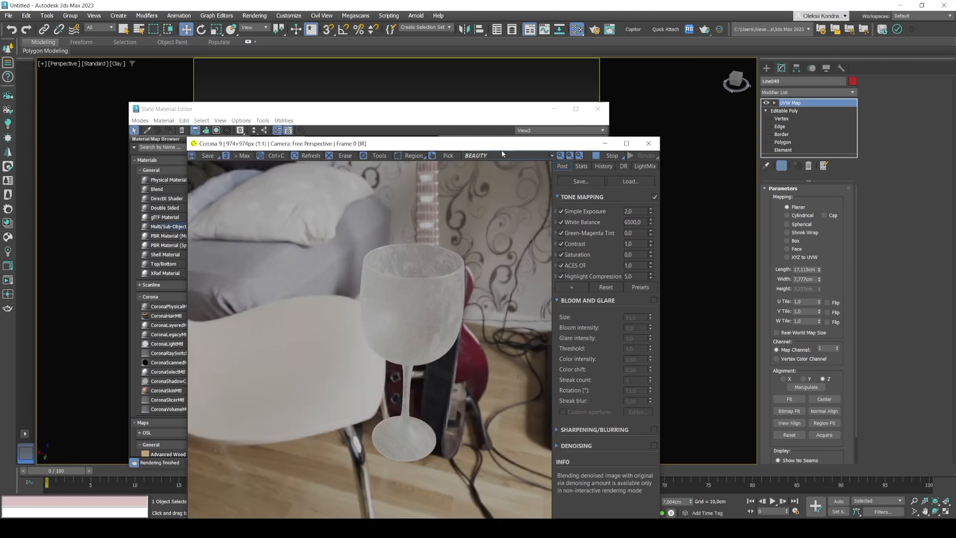
# Clear the windows away from the glass in the viewport and set the UVW Map to Cylindrical mapping with Cap enabled.
pyautogui.moveTo(507, 148); pyautogui.dragTo(450, 276)
pyautogui.moveTo(429, 109); pyautogui.dragTo(0, 217)
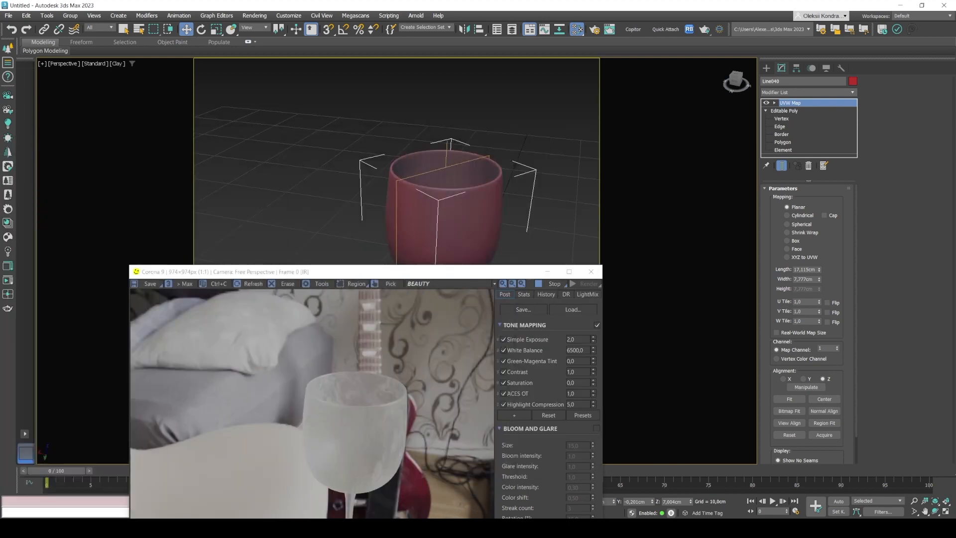
pyautogui.moveTo(344, 271); pyautogui.dragTo(43, 216)
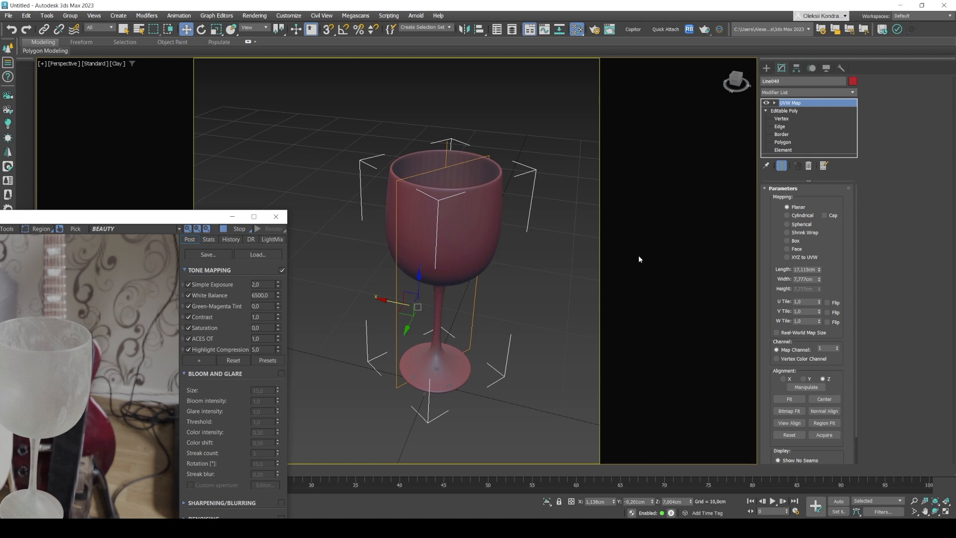
pyautogui.click(788, 215)
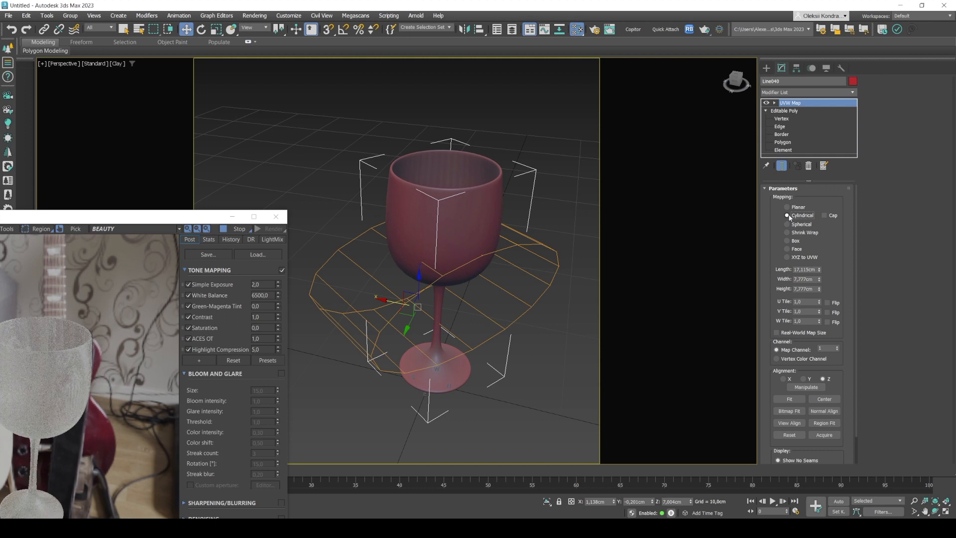
pyautogui.click(824, 215)
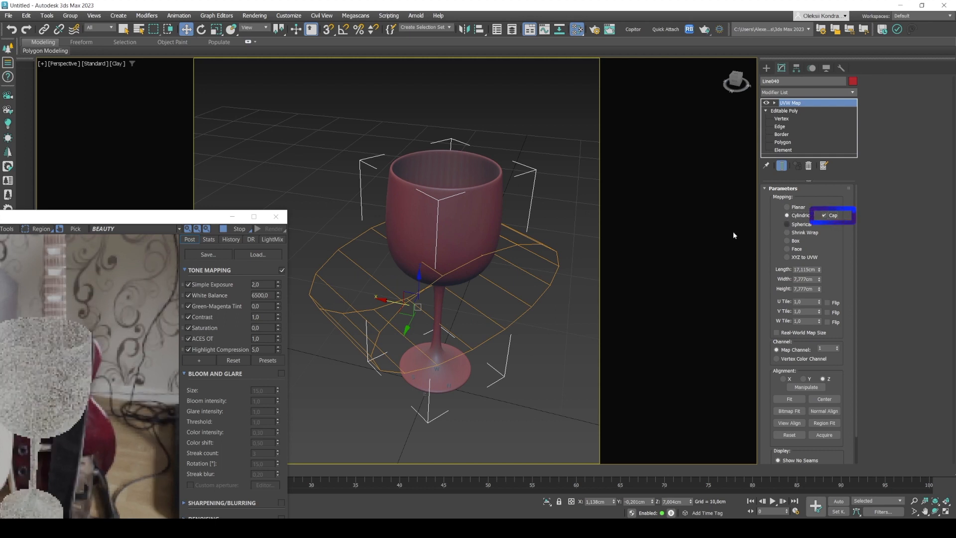
# Expand the UVW Map modifier and frame the wine glass with its cylindrical mapping gizmo in the Front view.
pyautogui.click(775, 103)
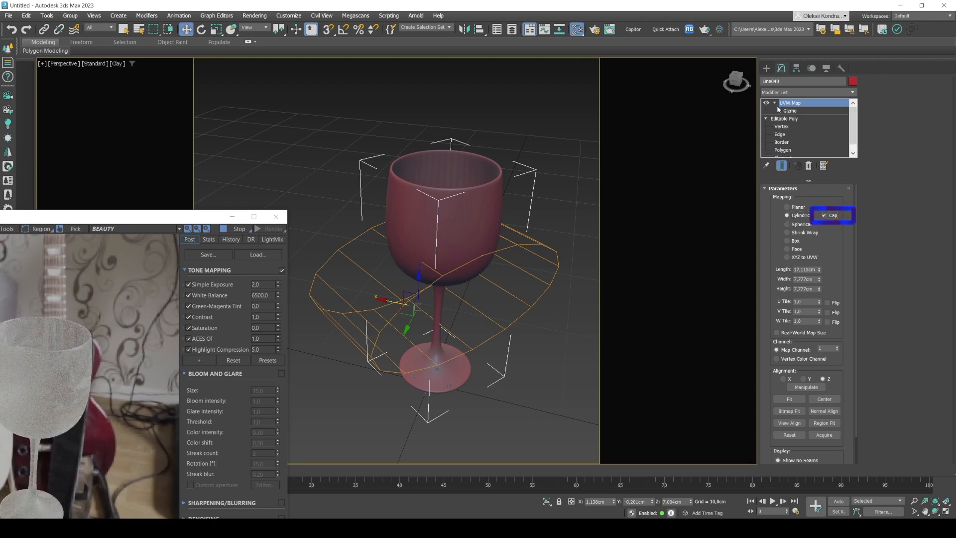
pyautogui.press('f')
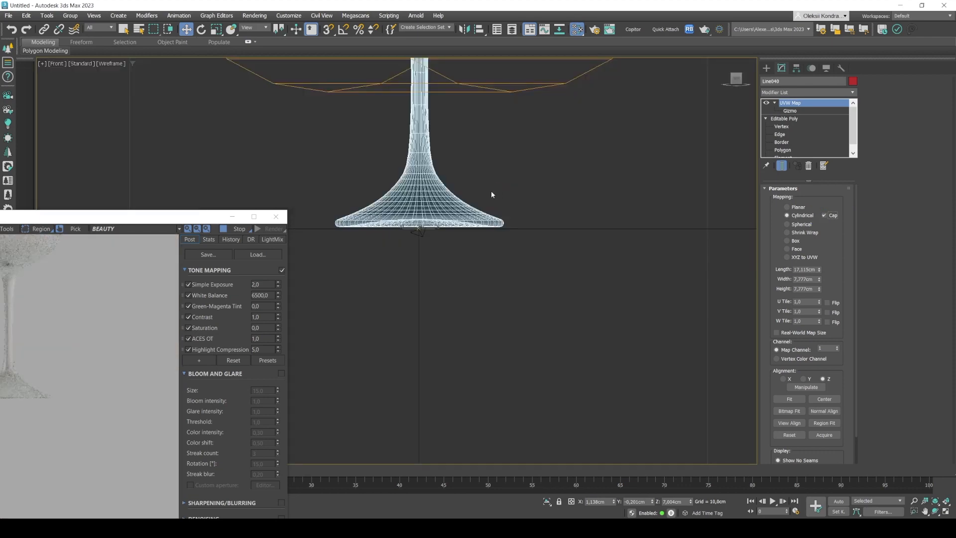
pyautogui.moveTo(459, 186); pyautogui.dragTo(493, 241, button='middle')
pyautogui.scroll(-4, 494, 241)
pyautogui.moveTo(483, 167); pyautogui.dragTo(482, 195, button='middle')
pyautogui.scroll(2, 482, 195)
pyautogui.scroll(2, 483, 196)
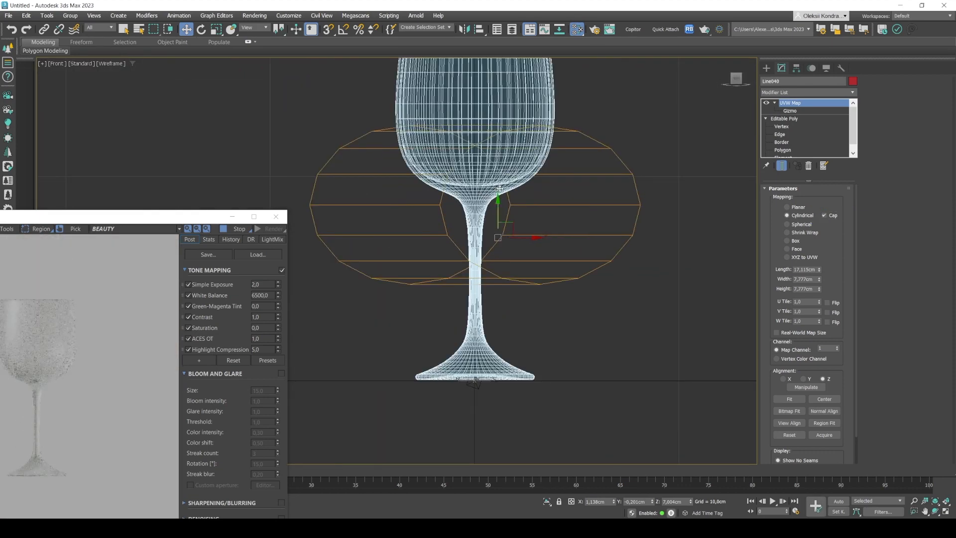
# Try to rotate the cylindrical mapping in the Front view, undo the rotation and collapse the UVW Map modifier.
pyautogui.press('e')
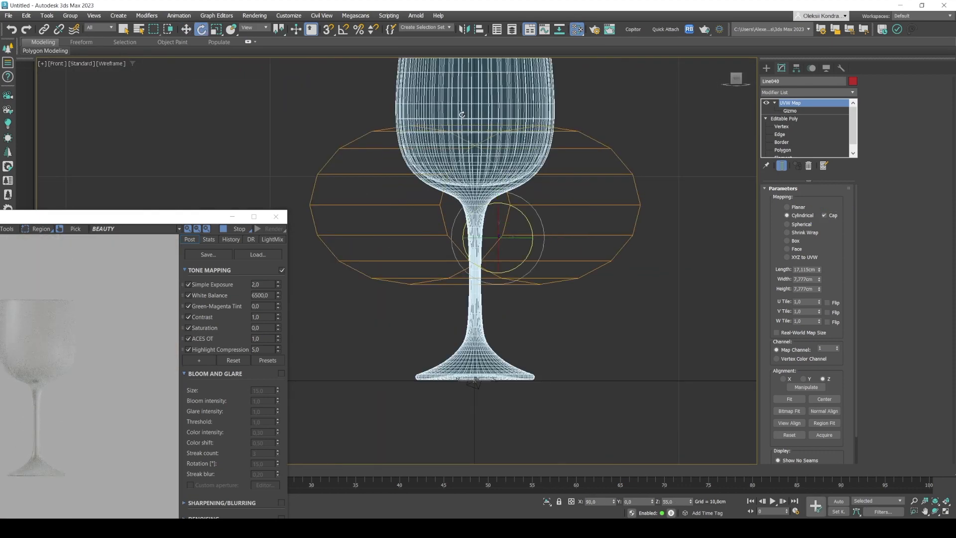
pyautogui.moveTo(484, 204); pyautogui.dragTo(473, 210)
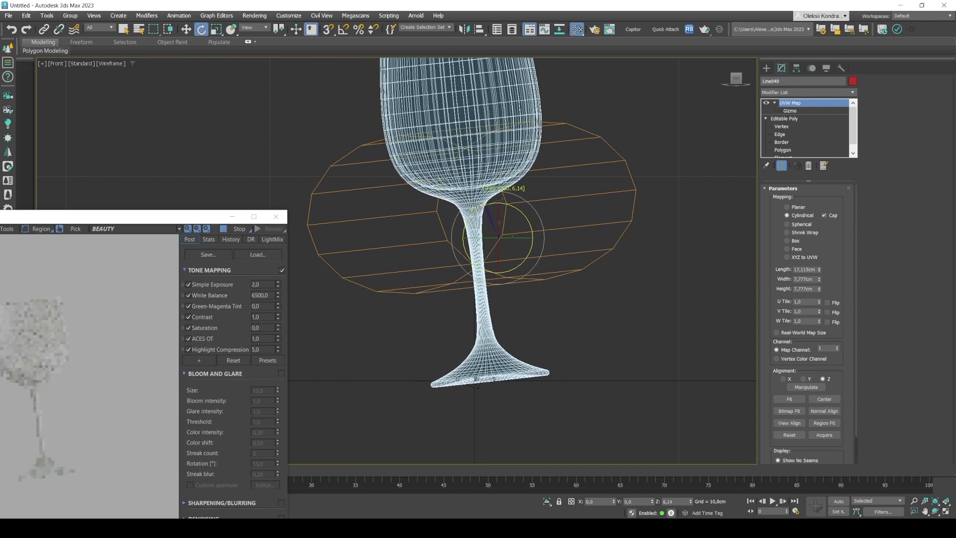
pyautogui.hotkey('ctrl', 'z')
pyautogui.click(775, 103)
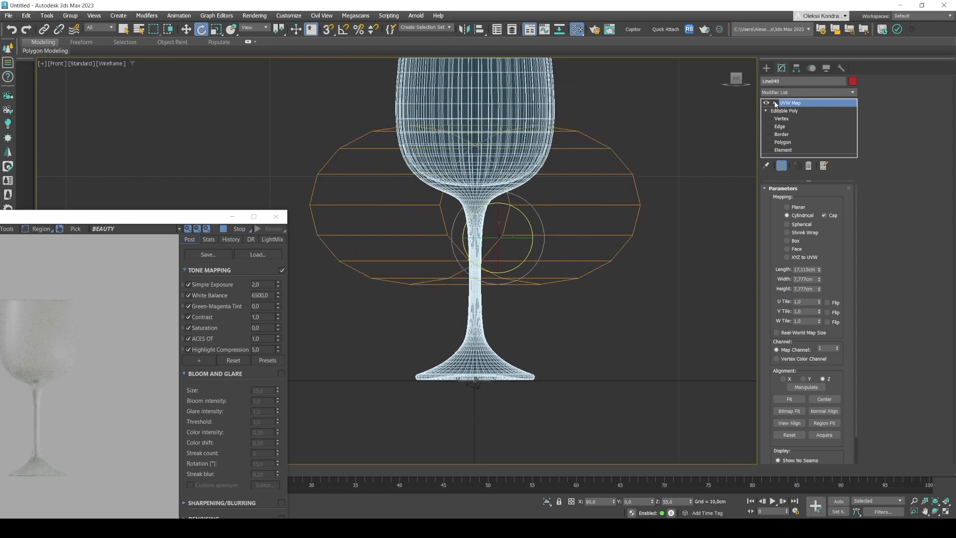
# Straighten the UVW Map gizmo in the Top view using angle snap and fit the cylindrical mapping to the wine glass.
pyautogui.click(775, 103)
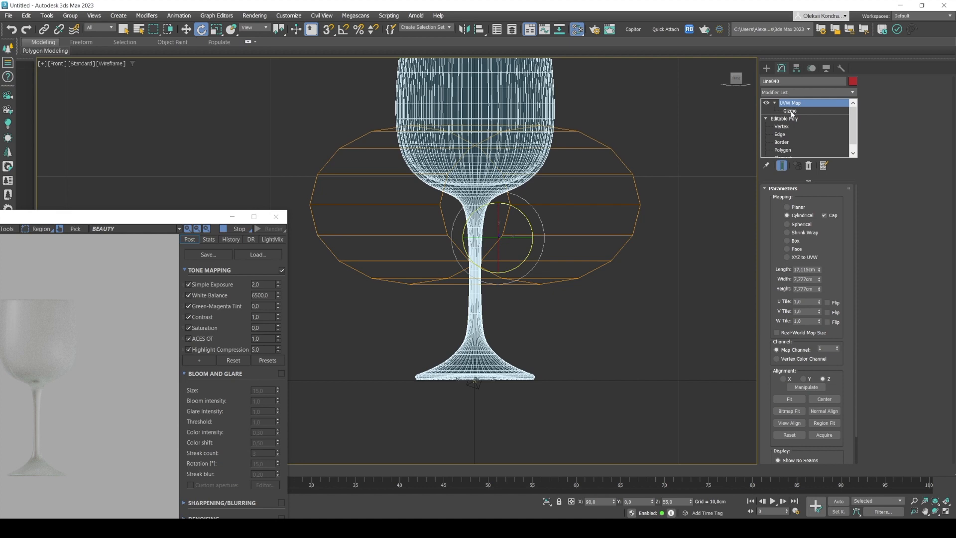
pyautogui.click(791, 110)
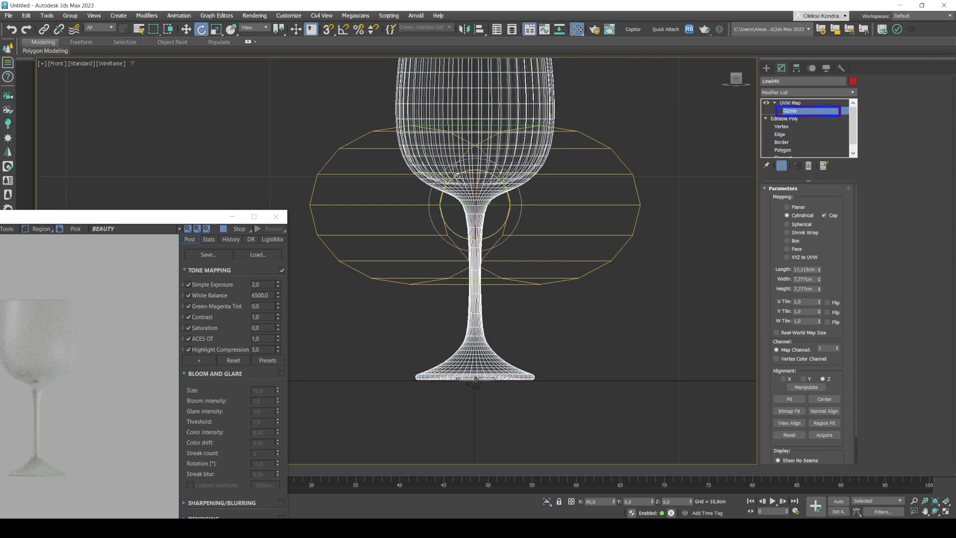
pyautogui.scroll(-10, 457, 176)
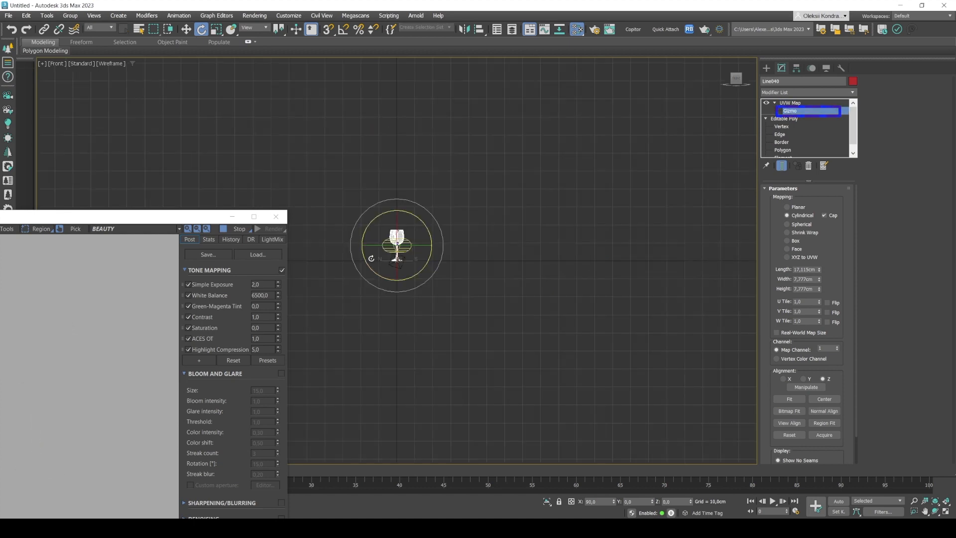
pyautogui.scroll(10, 383, 240)
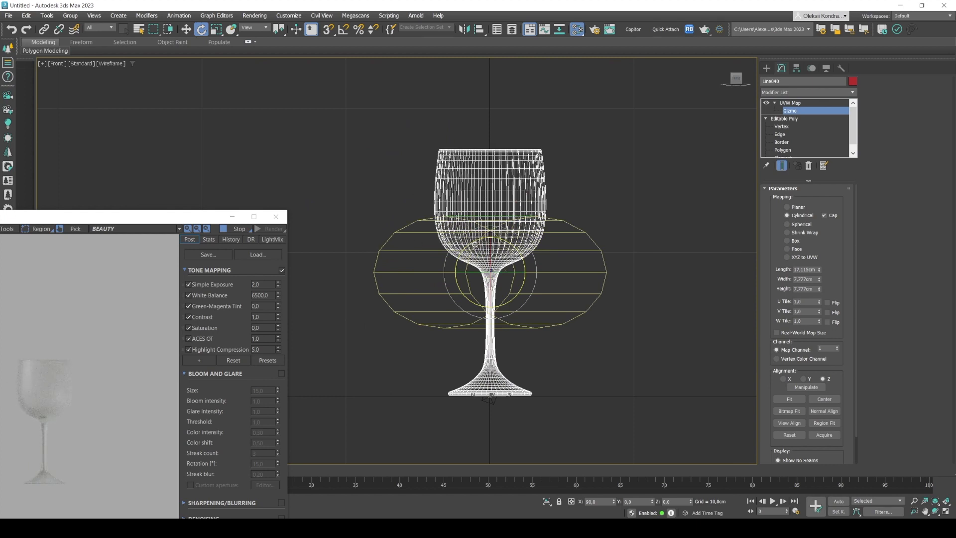
pyautogui.press('t')
pyautogui.scroll(4, 399, 185)
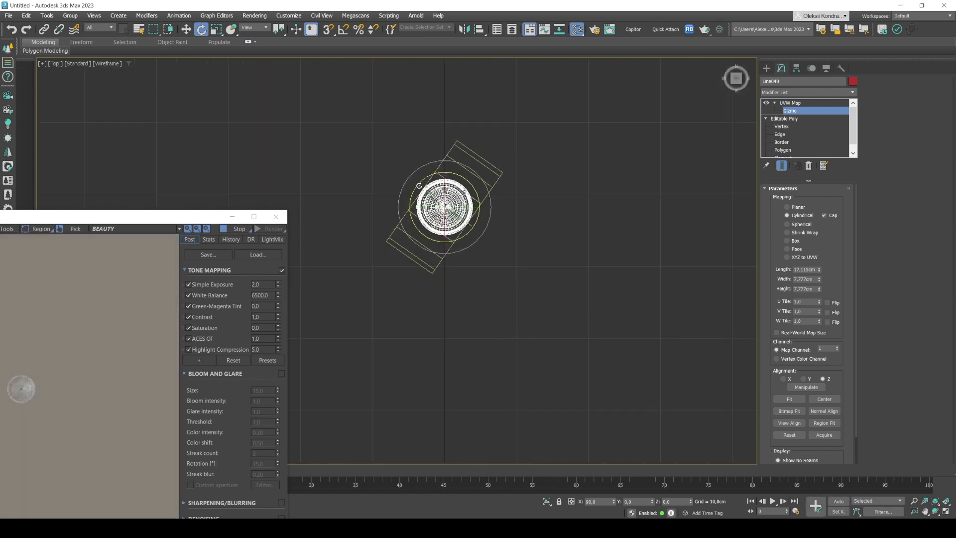
pyautogui.moveTo(420, 185); pyautogui.dragTo(425, 208)
pyautogui.press('a')
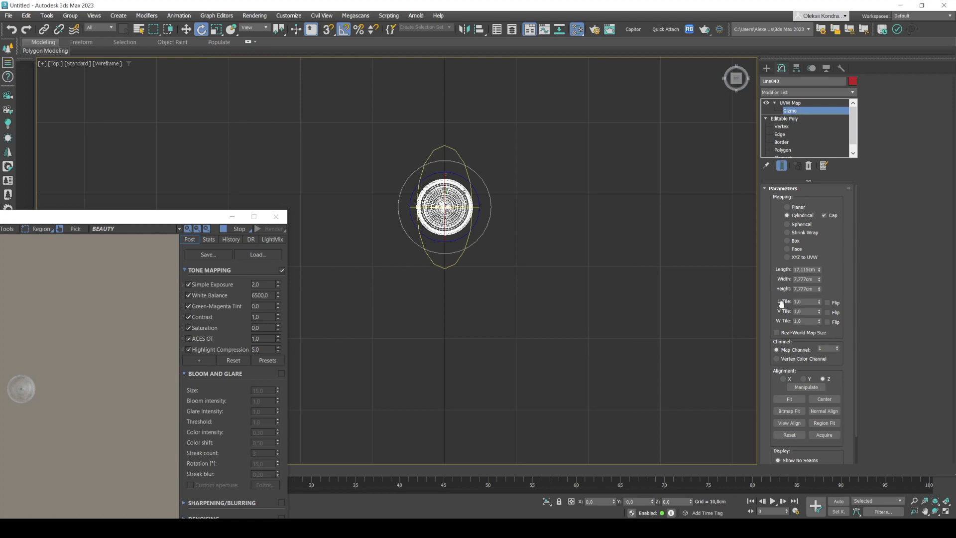
pyautogui.click(789, 399)
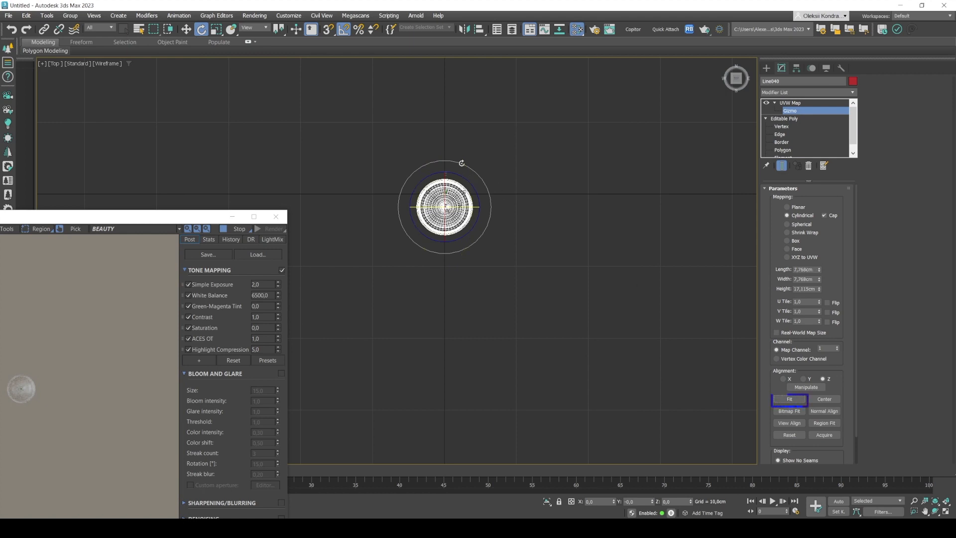
pyautogui.press('f')
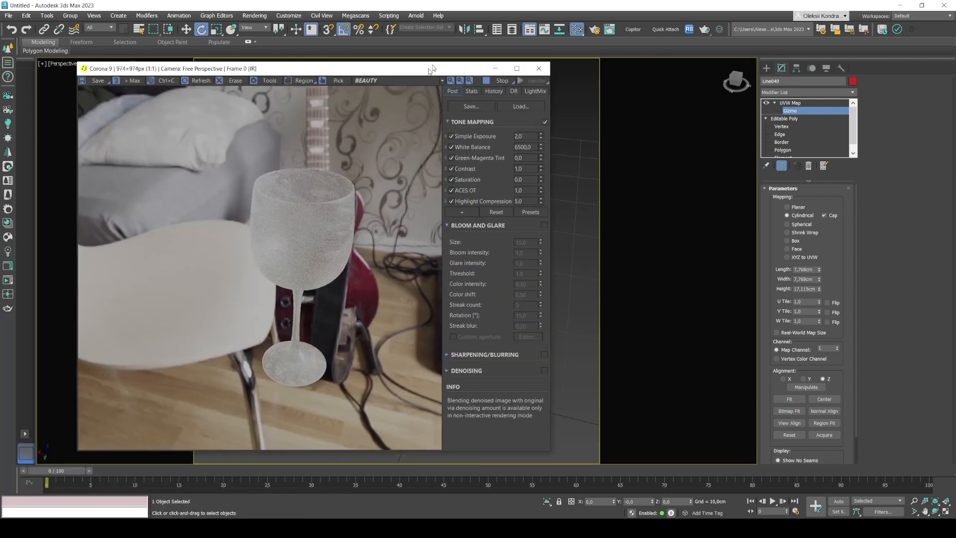
# Open the Roughness bitmap's settings and arrange the Material Editor beside the render window to check the smudges on the glass.
pyautogui.moveTo(432, 70); pyautogui.dragTo(680, 41)
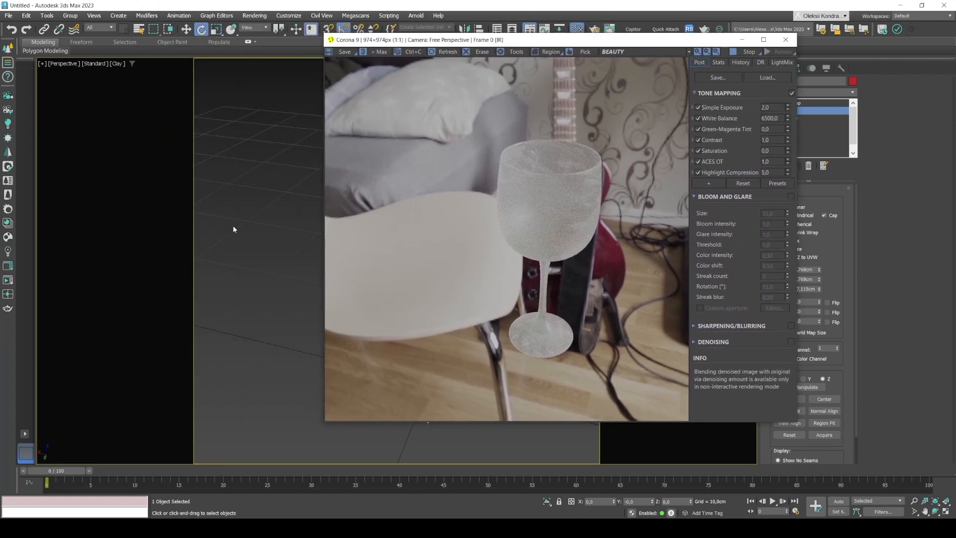
pyautogui.press('m')
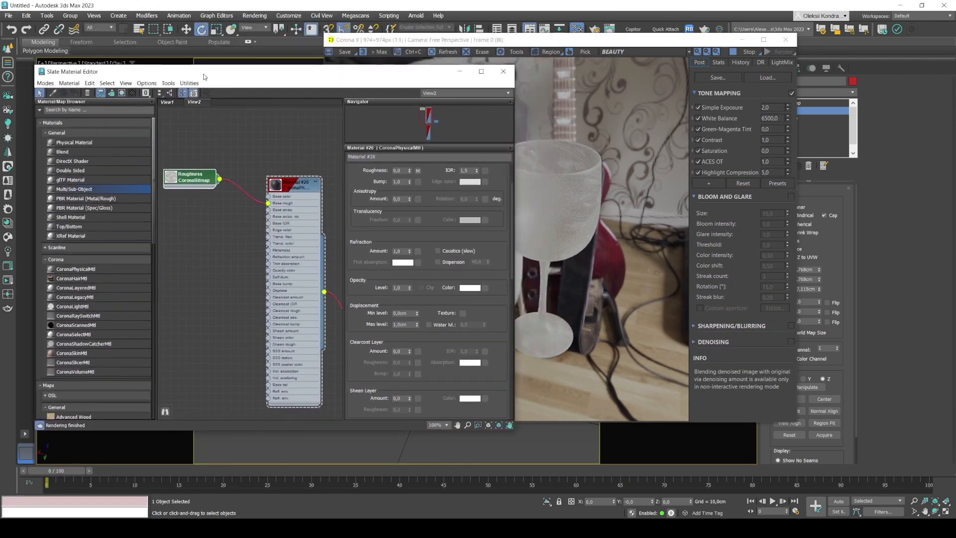
pyautogui.doubleClick(189, 181)
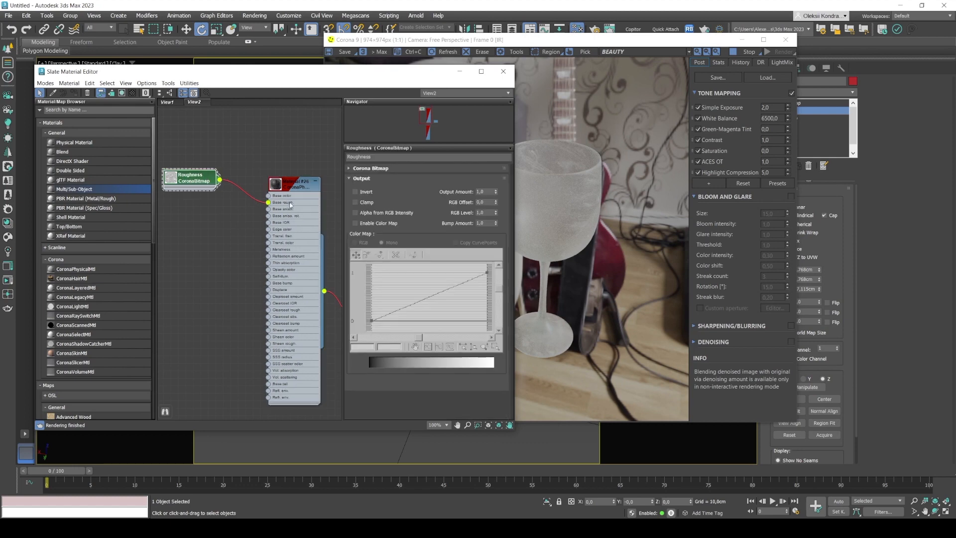
pyautogui.moveTo(385, 75); pyautogui.dragTo(303, 73)
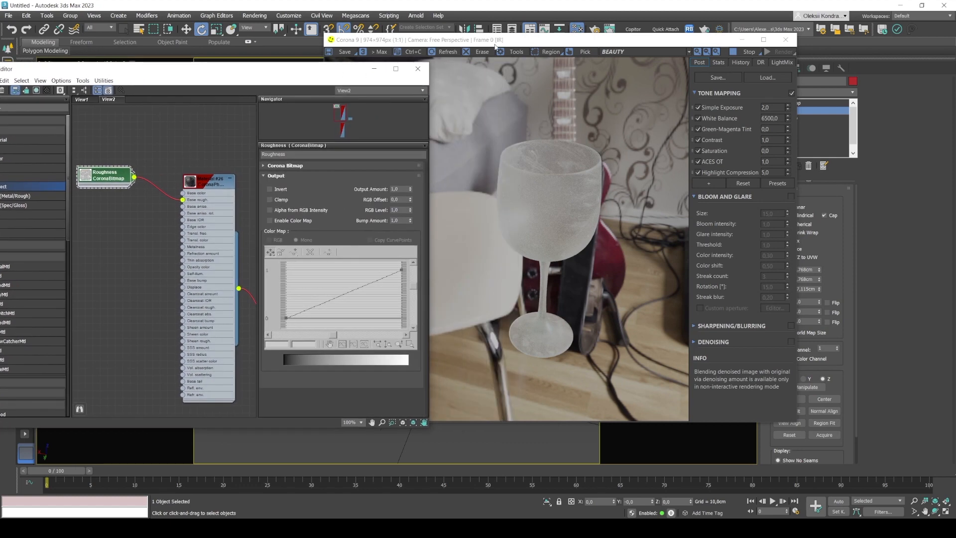
pyautogui.moveTo(495, 44); pyautogui.dragTo(562, 51)
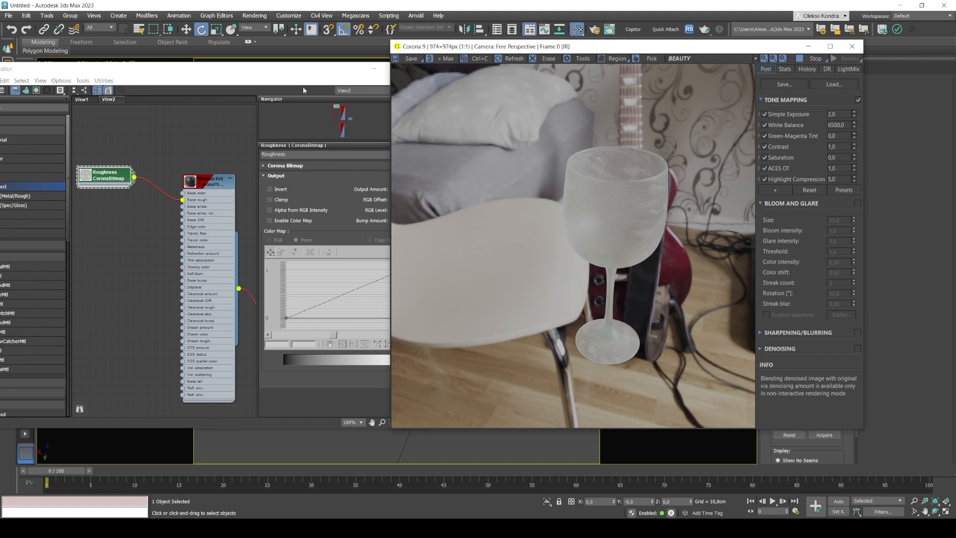
pyautogui.moveTo(274, 75); pyautogui.dragTo(374, 49)
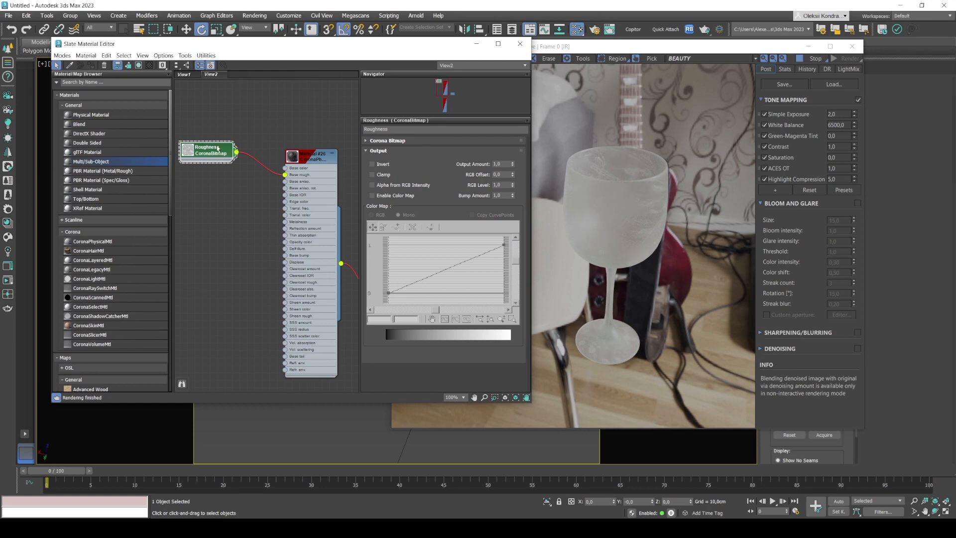
# Disconnect the Roughness bitmap from the glass material and move both nodes up to make space.
pyautogui.scroll(-4, 217, 148)
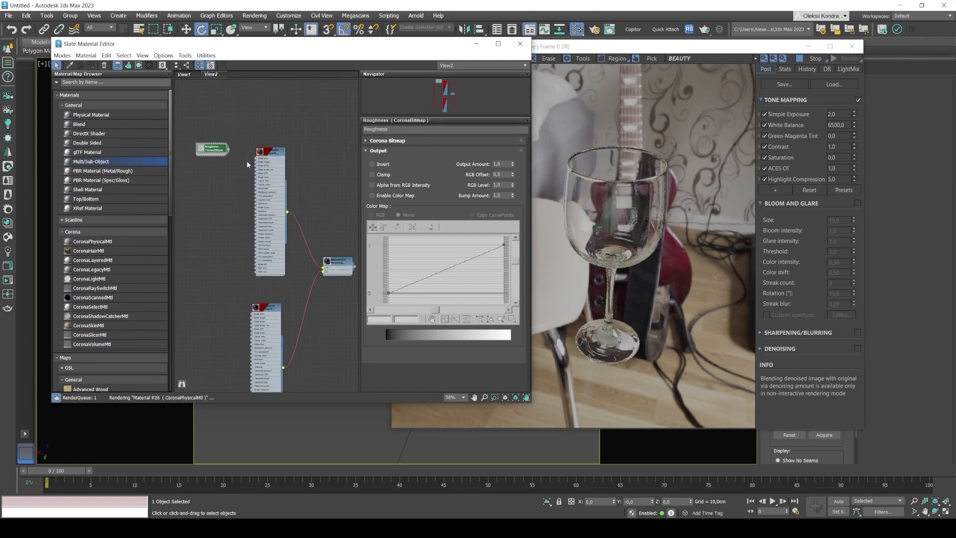
pyautogui.moveTo(212, 149); pyautogui.dragTo(196, 102)
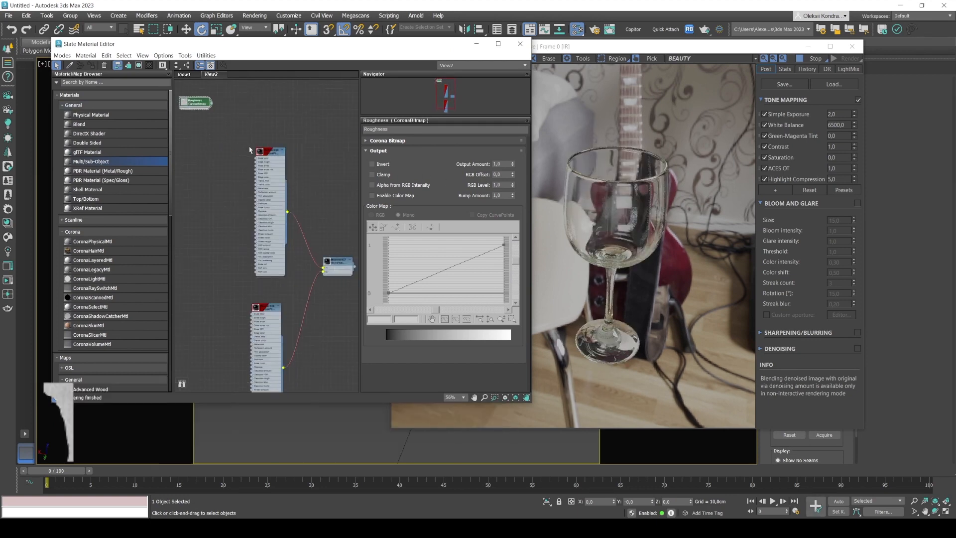
pyautogui.moveTo(257, 151); pyautogui.dragTo(244, 129)
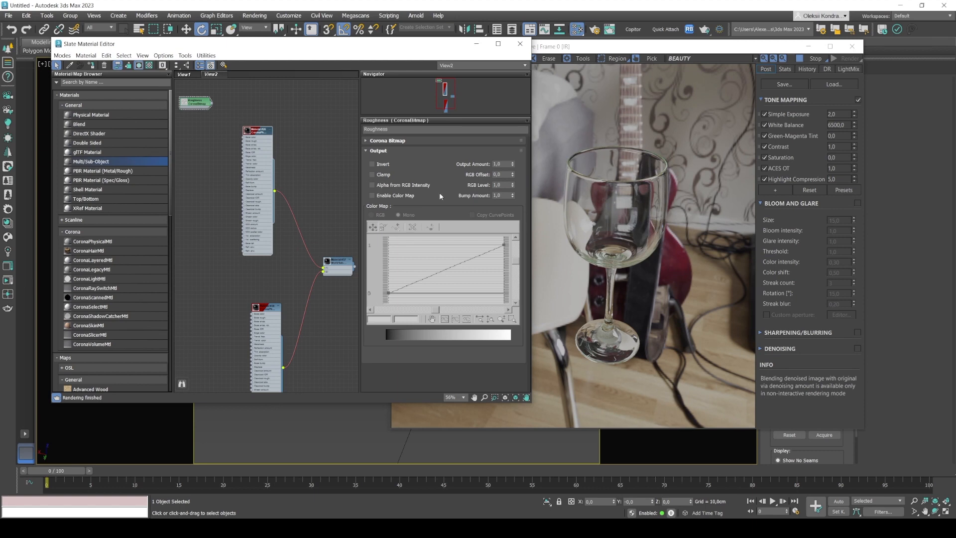
pyautogui.scroll(2, 252, 128)
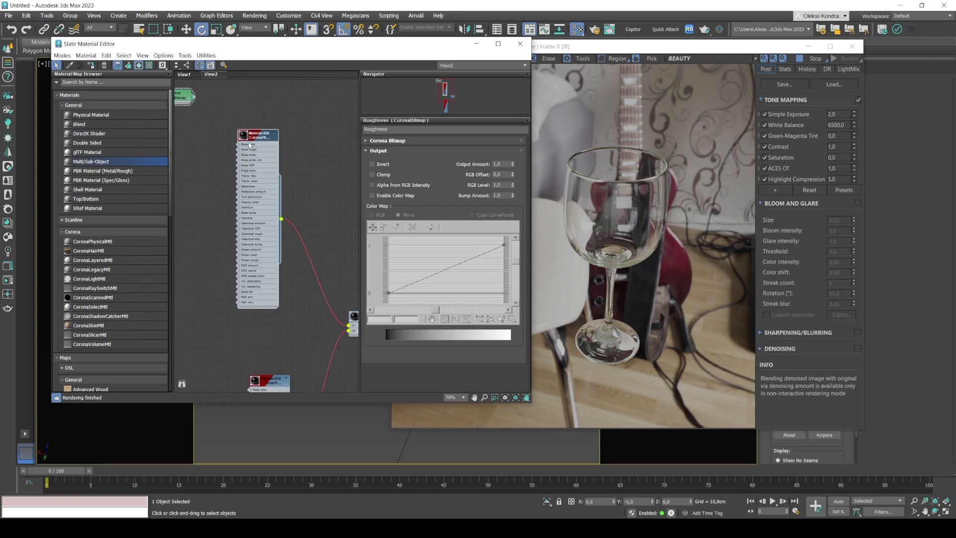
pyautogui.moveTo(254, 143)
pyautogui.mouseDown()
pyautogui.moveTo(224, 184)
pyautogui.moveTo(236, 173)
pyautogui.moveTo(233, 139)
pyautogui.moveTo(255, 138)
pyautogui.mouseUp()
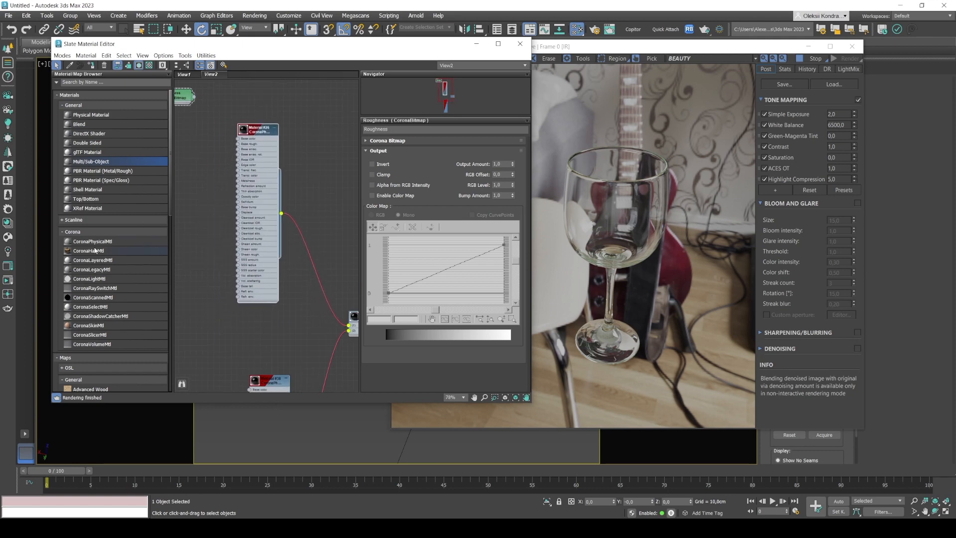
# Add a new CoronaPhysicalMtl beside the glass material and display its parameters.
pyautogui.moveTo(203, 185); pyautogui.dragTo(205, 185)
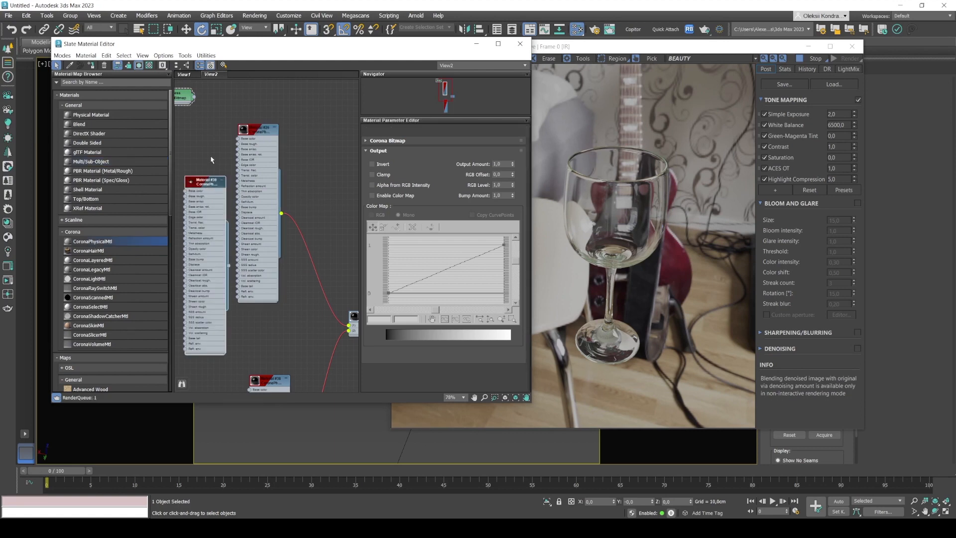
pyautogui.moveTo(196, 151); pyautogui.dragTo(243, 125, button='middle')
pyautogui.moveTo(249, 166); pyautogui.dragTo(214, 147)
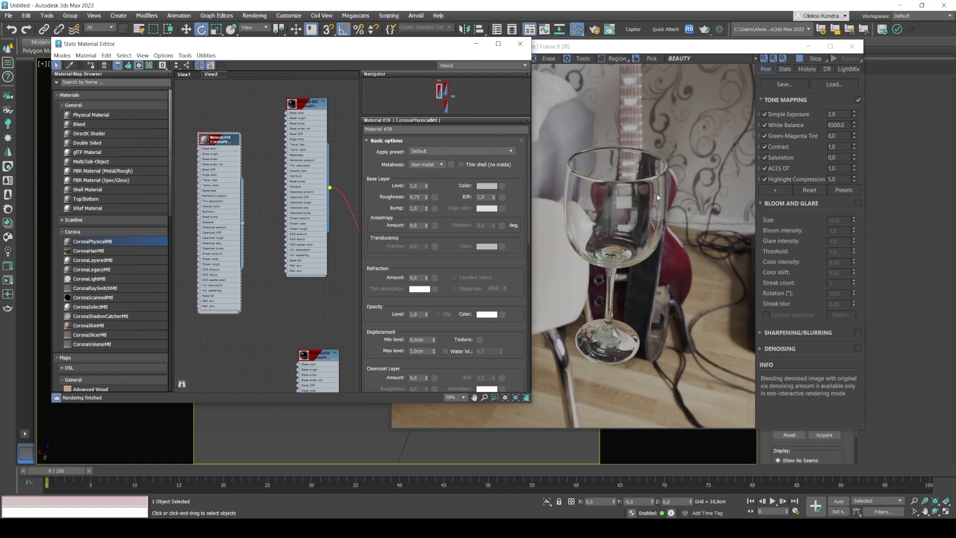
# Look at the new Corona Physical material in its preview window and close the preview.
pyautogui.rightClick(206, 142)
pyautogui.click(222, 184)
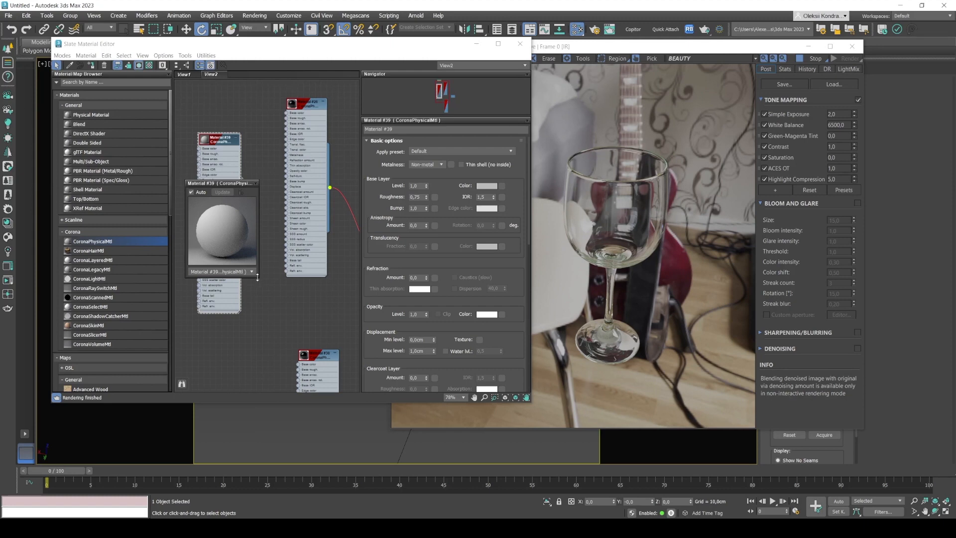
pyautogui.moveTo(258, 278); pyautogui.dragTo(263, 201)
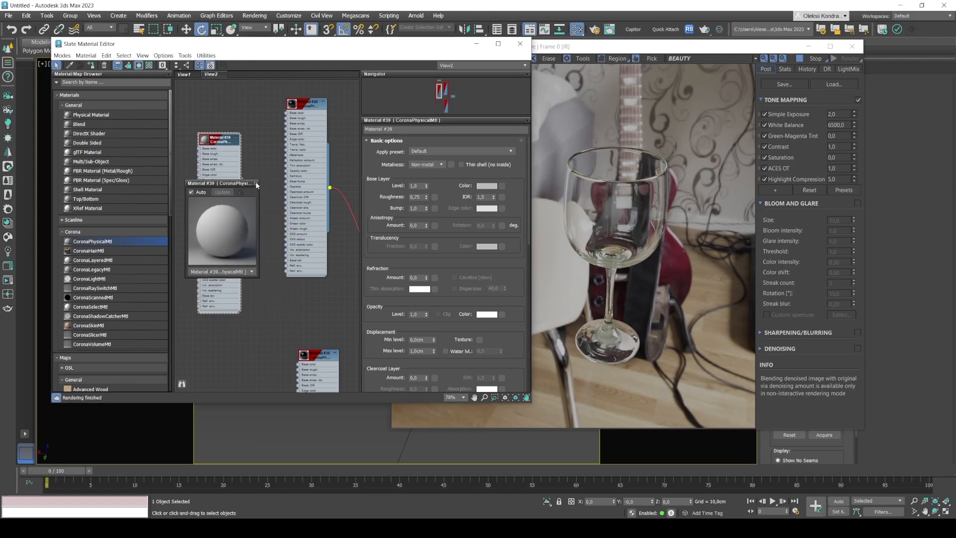
pyautogui.click(256, 184)
# Insert a CoronaLayeredMtl between the glass material and the Multi/Sub-Object material, with the glass as its Base material.
pyautogui.moveTo(219, 142); pyautogui.dragTo(229, 107)
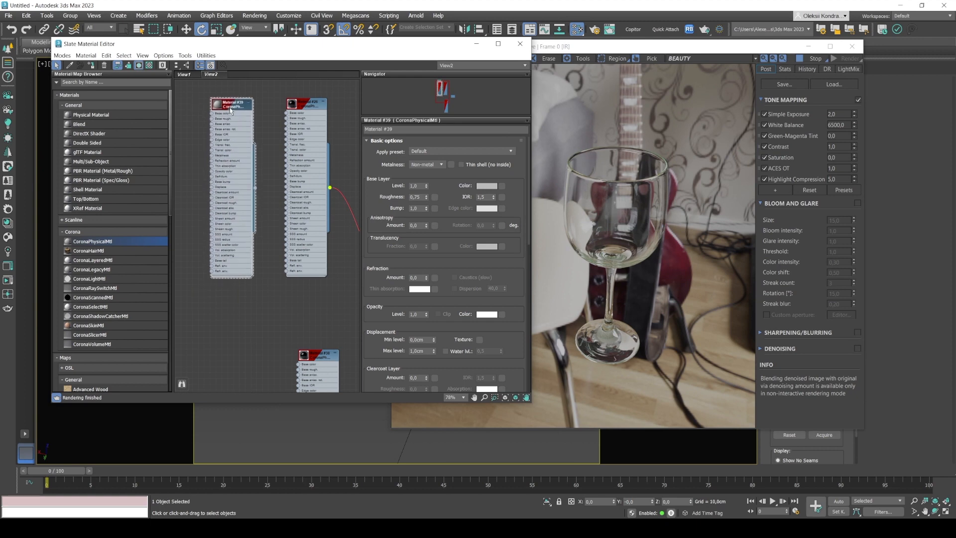
pyautogui.scroll(-3, 249, 119)
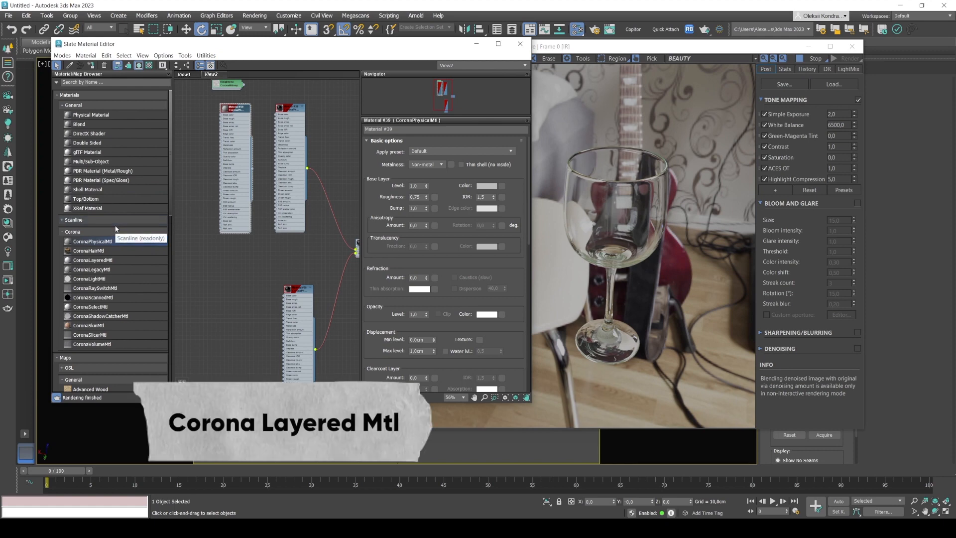
pyautogui.click(106, 260)
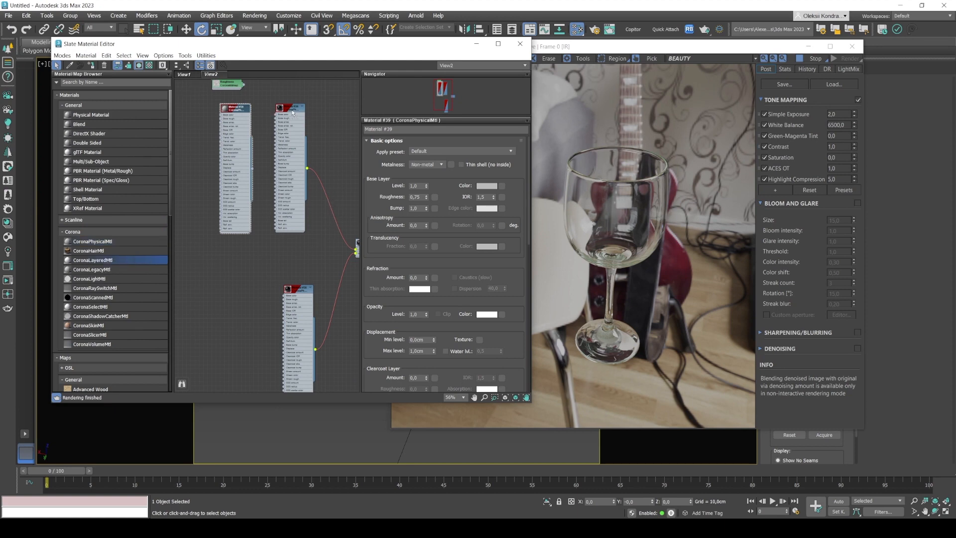
pyautogui.click(331, 204)
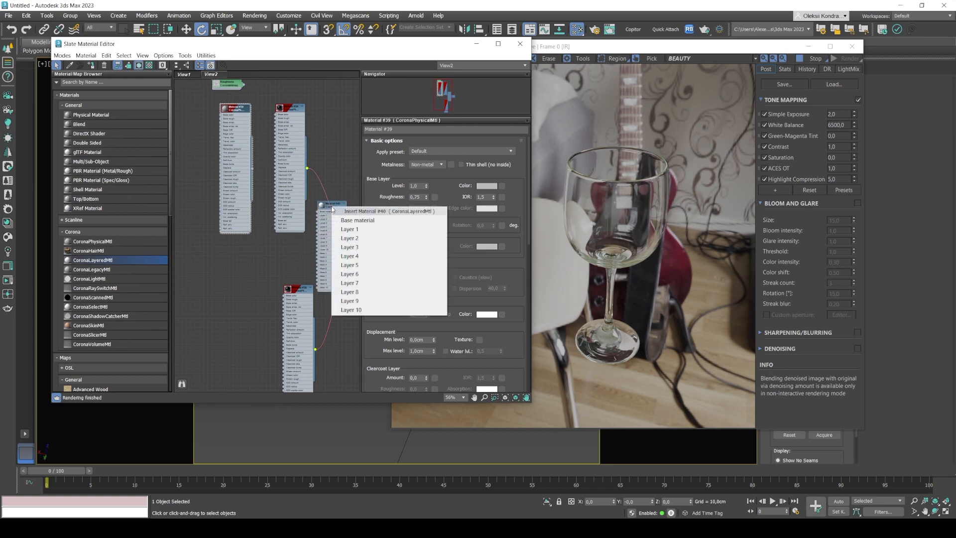
pyautogui.click(341, 220)
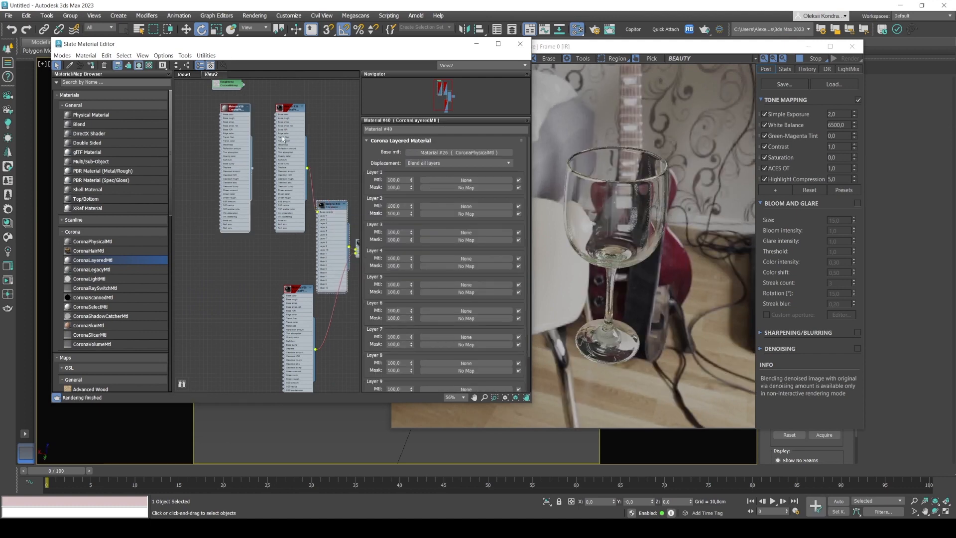
# Rearrange the physical and layered material nodes so the layered material's connections are clearly separated.
pyautogui.moveTo(227, 112); pyautogui.dragTo(176, 116)
pyautogui.moveTo(283, 109); pyautogui.dragTo(245, 105)
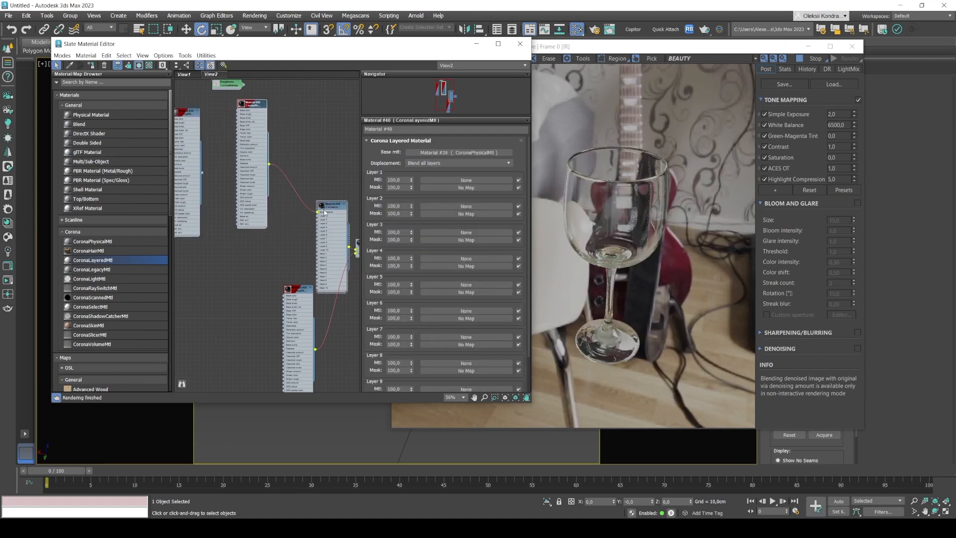
pyautogui.moveTo(324, 209); pyautogui.dragTo(315, 177)
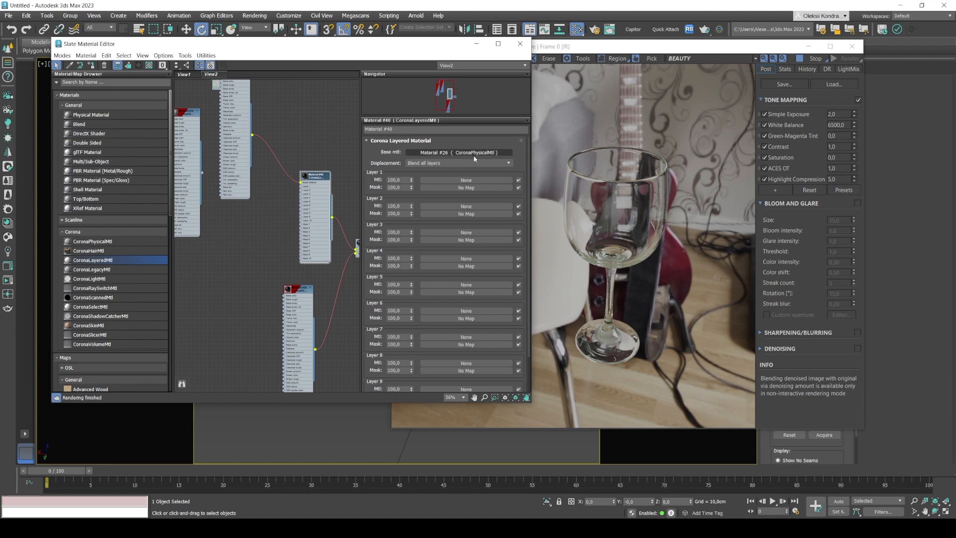
pyautogui.moveTo(272, 187); pyautogui.dragTo(282, 214, button='middle')
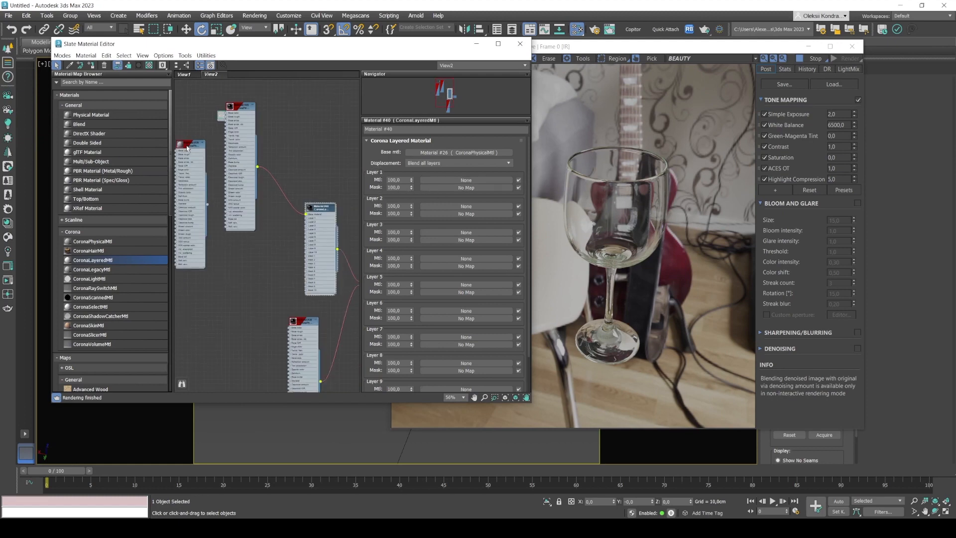
# Place the new Corona Physical material below the glass material and connect it to Layer 1 of the layered material.
pyautogui.moveTo(188, 148); pyautogui.dragTo(242, 246)
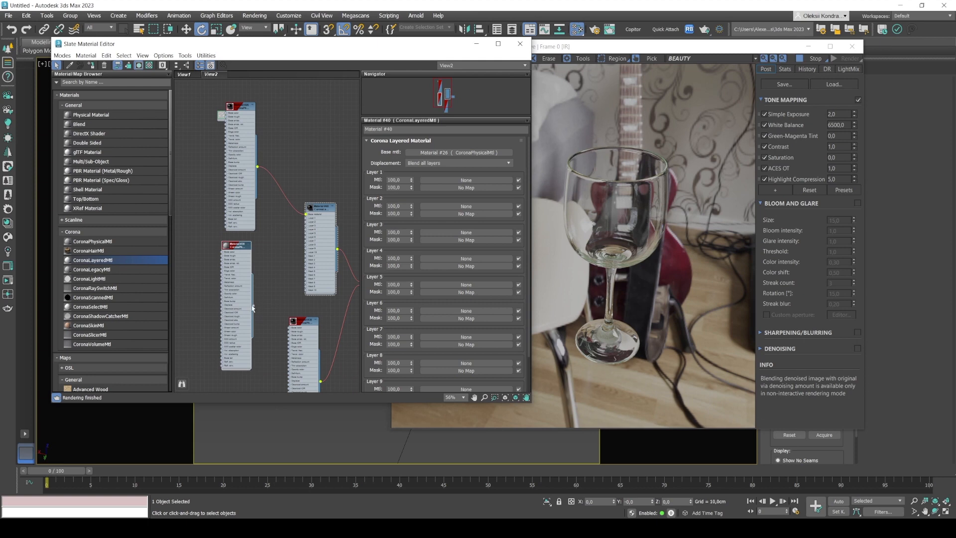
pyautogui.moveTo(253, 305); pyautogui.dragTo(303, 219)
pyautogui.scroll(4, 307, 219)
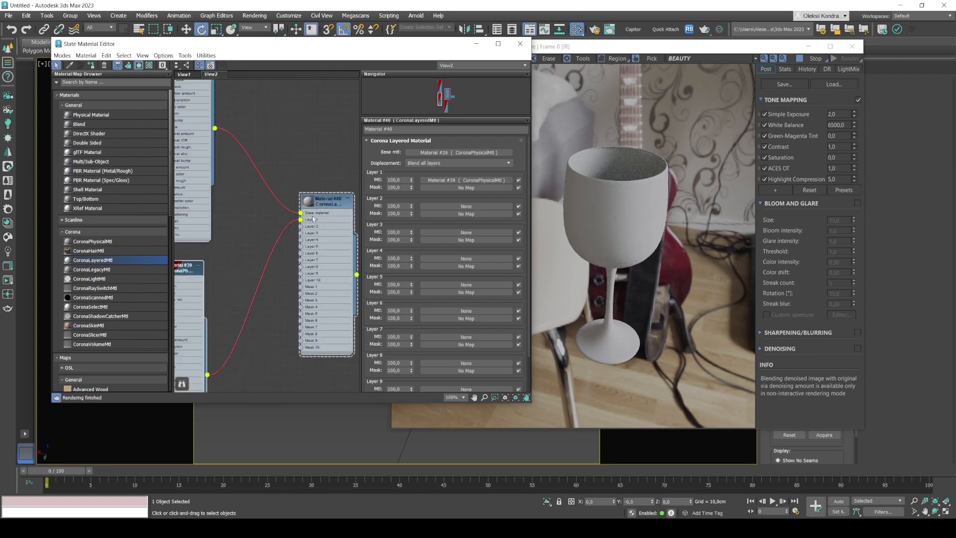
pyautogui.scroll(4, 312, 219)
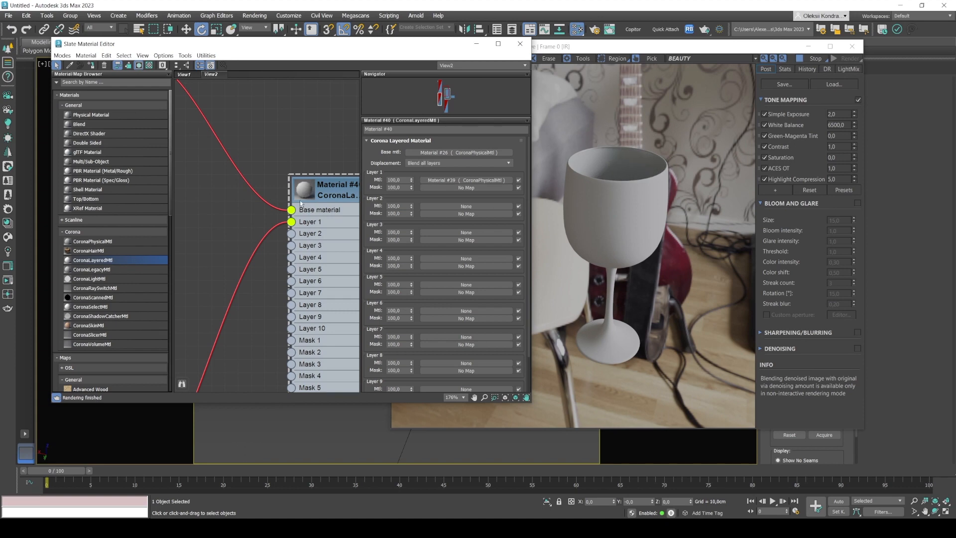
pyautogui.scroll(-3, 268, 210)
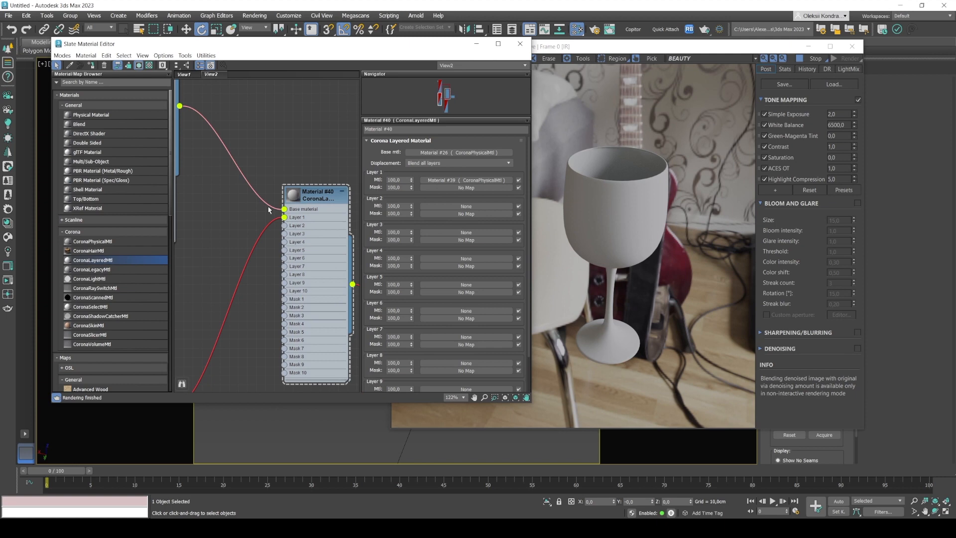
# Look at the Roughness bitmap's fingerprint texture in a preview window and close the preview.
pyautogui.scroll(-6, 268, 210)
pyautogui.moveTo(245, 213); pyautogui.dragTo(316, 228, button='middle')
pyautogui.moveTo(257, 127); pyautogui.dragTo(223, 166)
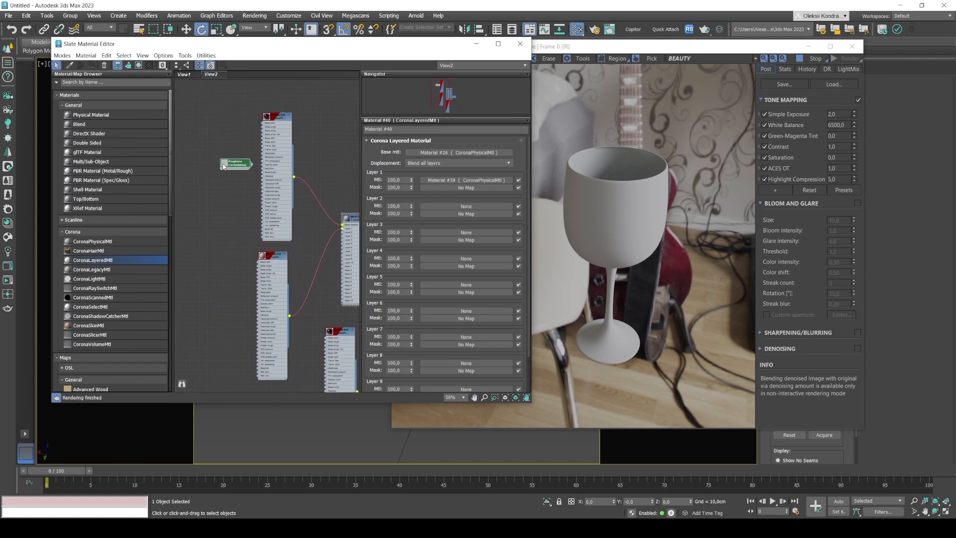
pyautogui.rightClick(224, 166)
pyautogui.click(237, 201)
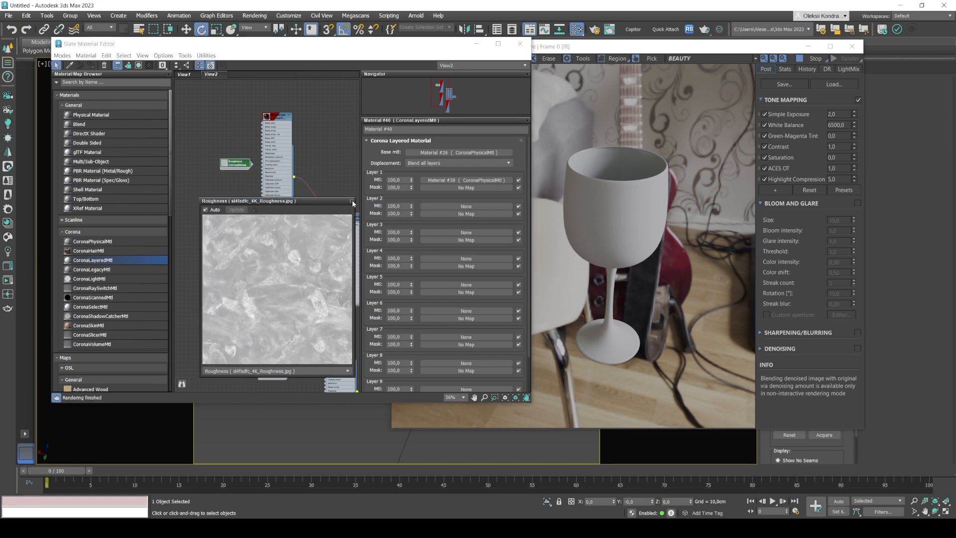
pyautogui.click(350, 202)
# Connect the Roughness bitmap to the Mask 1 input of the layered material.
pyautogui.moveTo(329, 246); pyautogui.dragTo(272, 188, button='middle')
pyautogui.scroll(3, 272, 188)
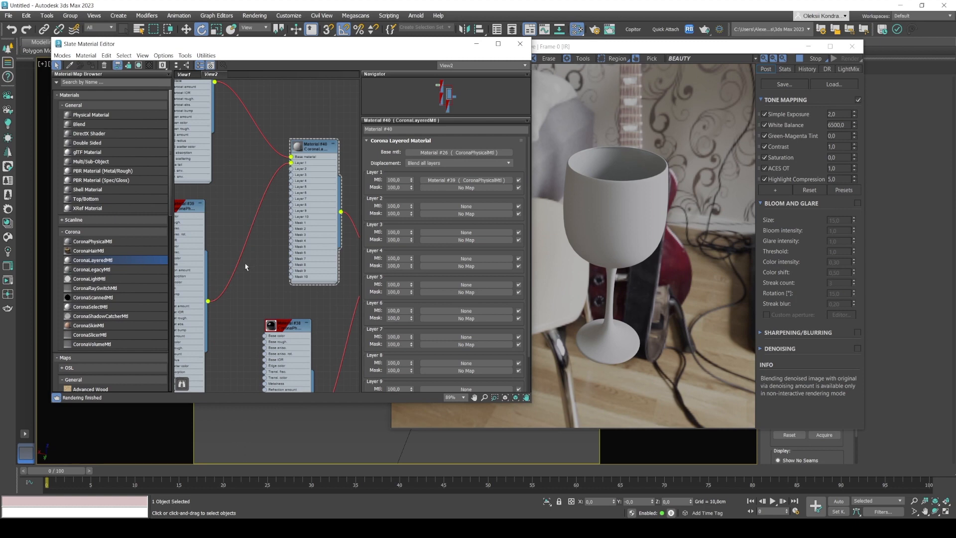
pyautogui.scroll(-3, 258, 166)
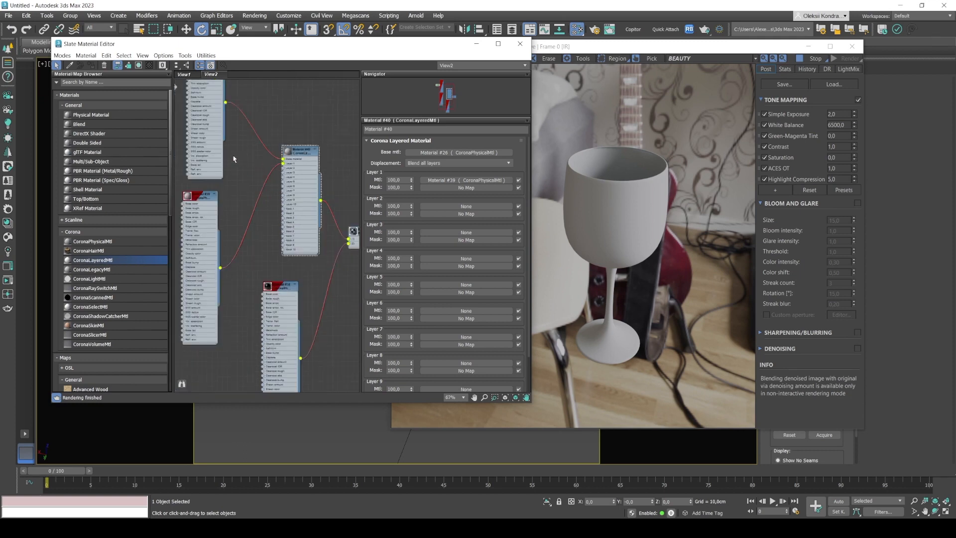
pyautogui.moveTo(219, 142); pyautogui.dragTo(262, 195, button='middle')
pyautogui.moveTo(209, 143); pyautogui.dragTo(327, 262)
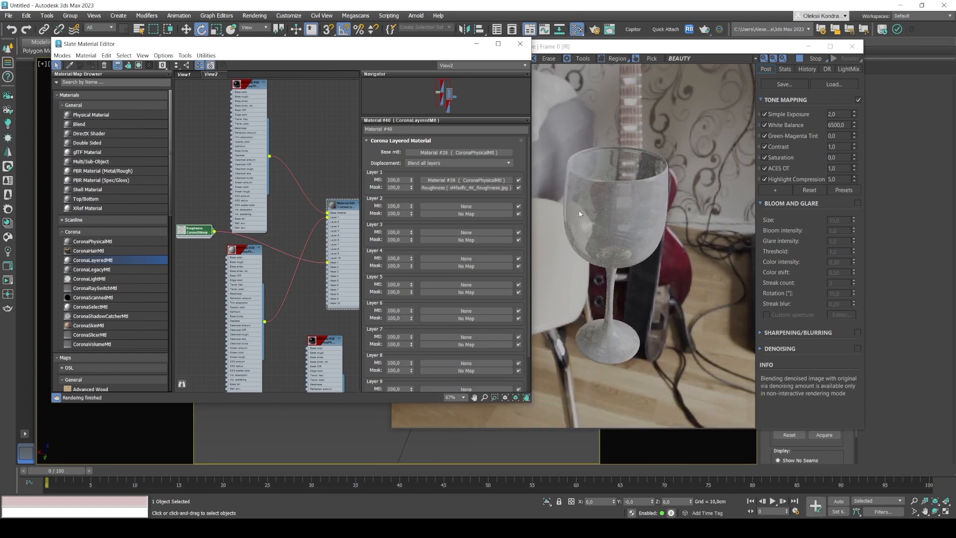
# Examine up close in the interactive render how the masked smudge layer covers the glass.
pyautogui.click(599, 207)
pyautogui.scroll(2, 600, 208)
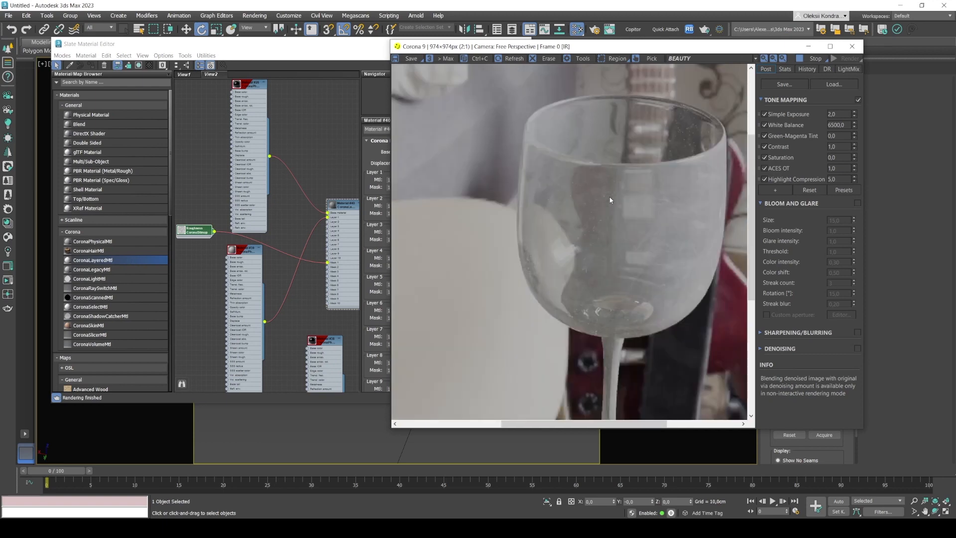
pyautogui.scroll(-2, 610, 200)
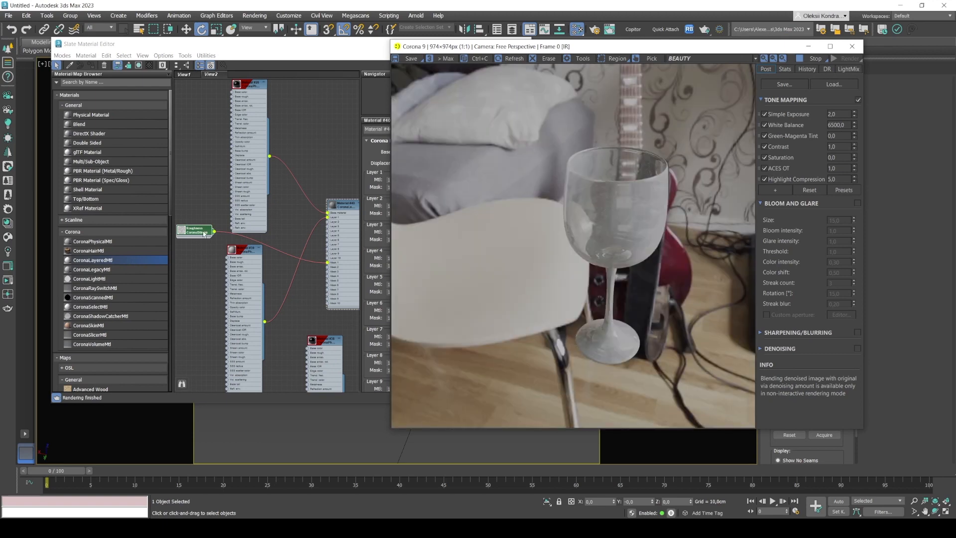
# Open an enlarged preview of the Roughness bitmap and place it clear of the bitmap node and its parameters.
pyautogui.click(198, 228)
pyautogui.moveTo(197, 228); pyautogui.dragTo(197, 228)
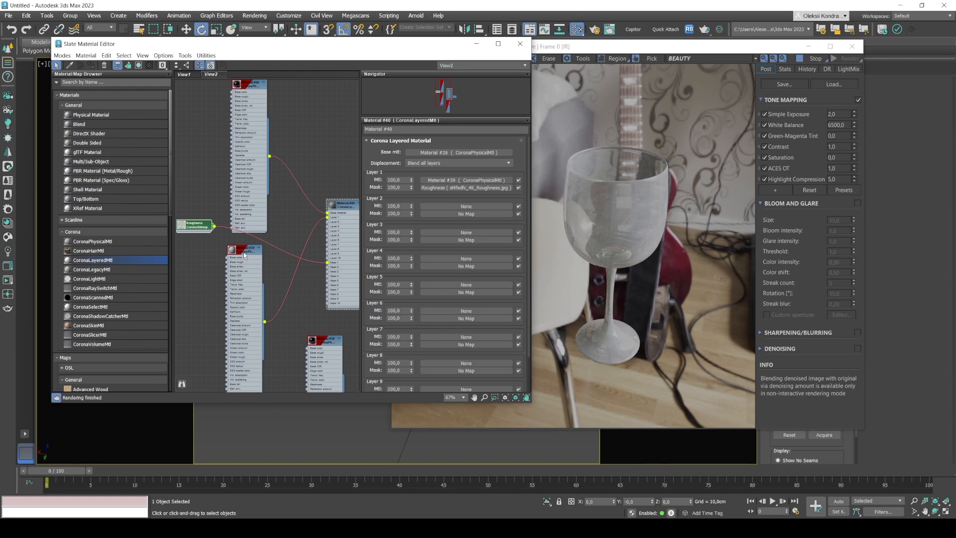
pyautogui.rightClick(184, 226)
pyautogui.click(200, 259)
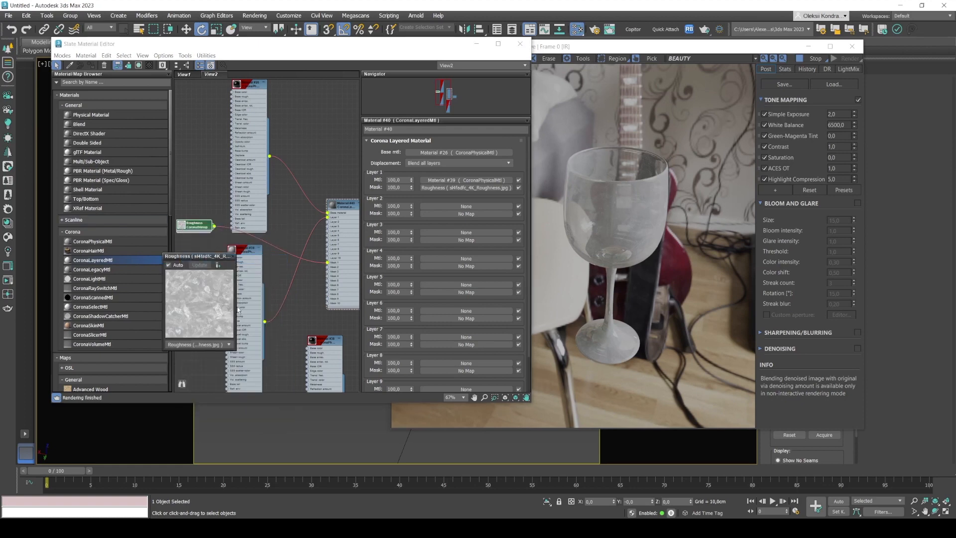
pyautogui.moveTo(235, 353); pyautogui.dragTo(366, 480)
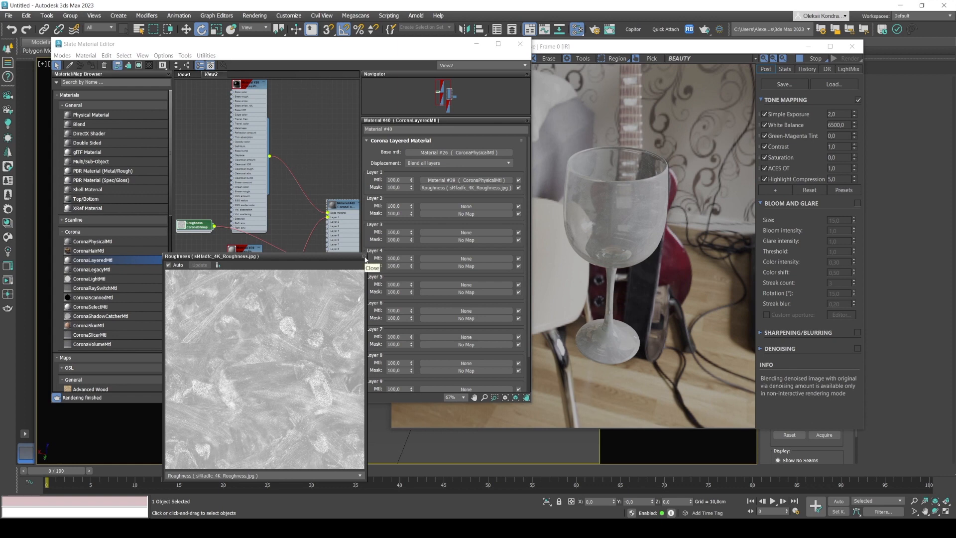
pyautogui.moveTo(296, 256); pyautogui.dragTo(225, 260)
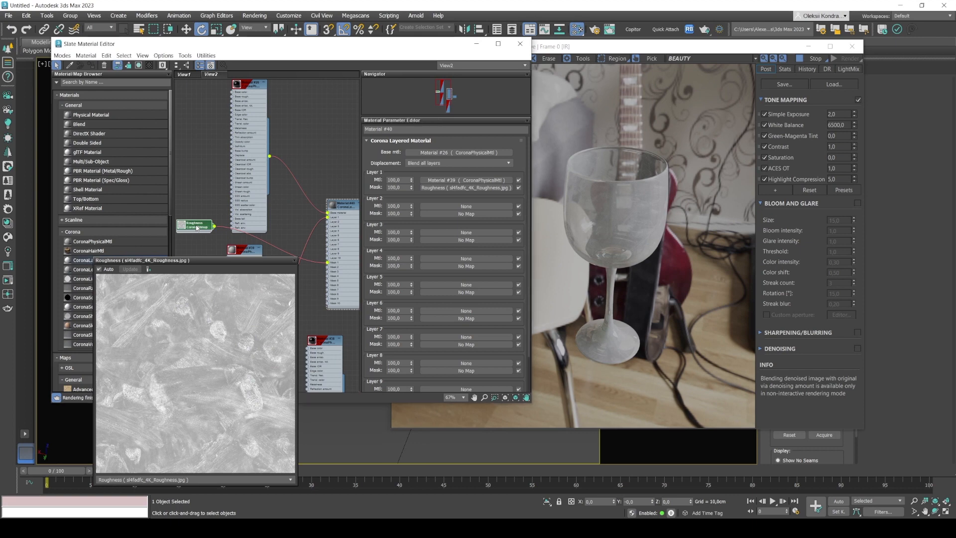
# Open the Roughness bitmap's Output parameters and enable its color map.
pyautogui.doubleClick(198, 228)
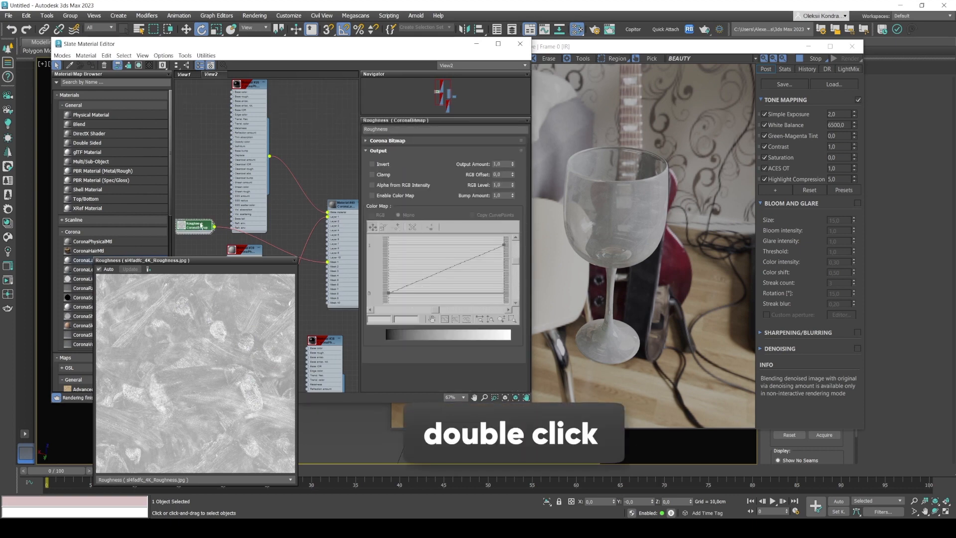
pyautogui.click(378, 151)
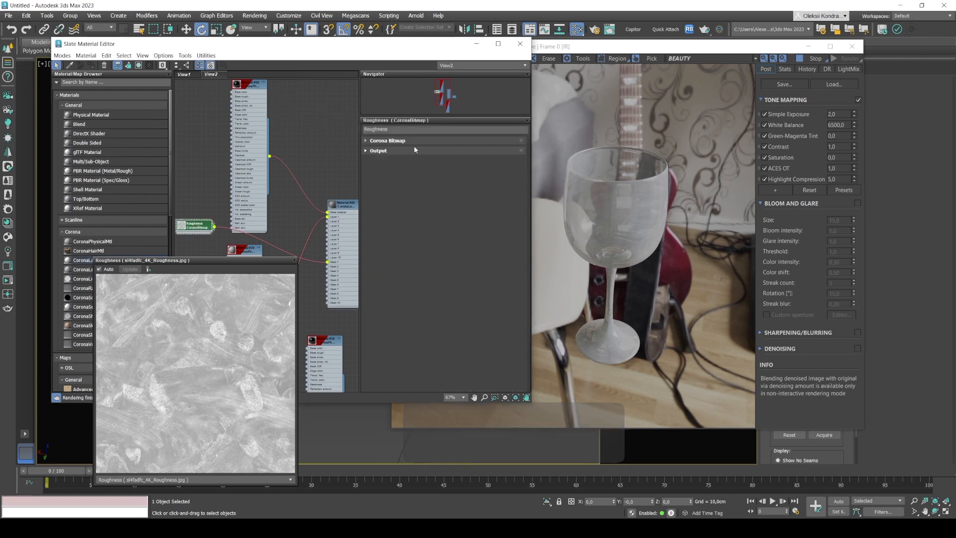
pyautogui.click(367, 151)
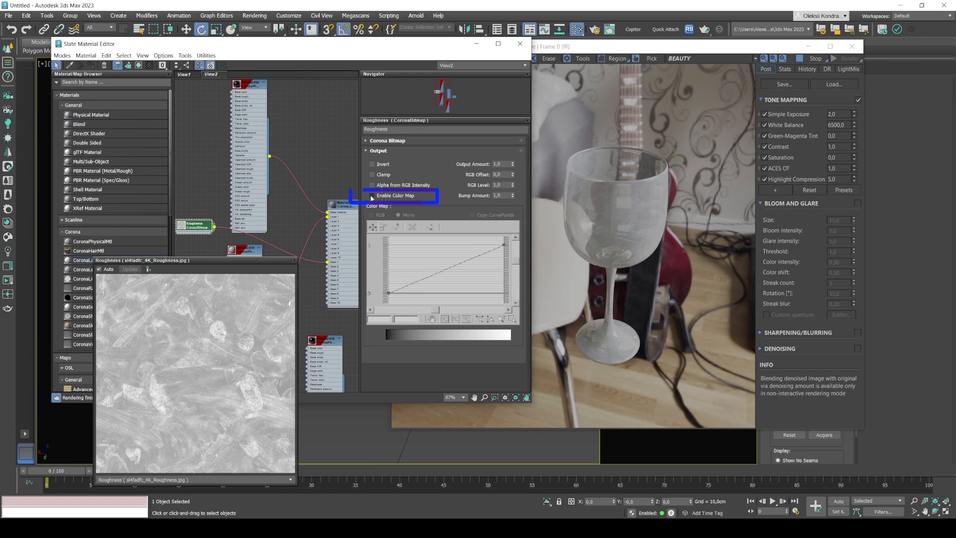
pyautogui.click(371, 196)
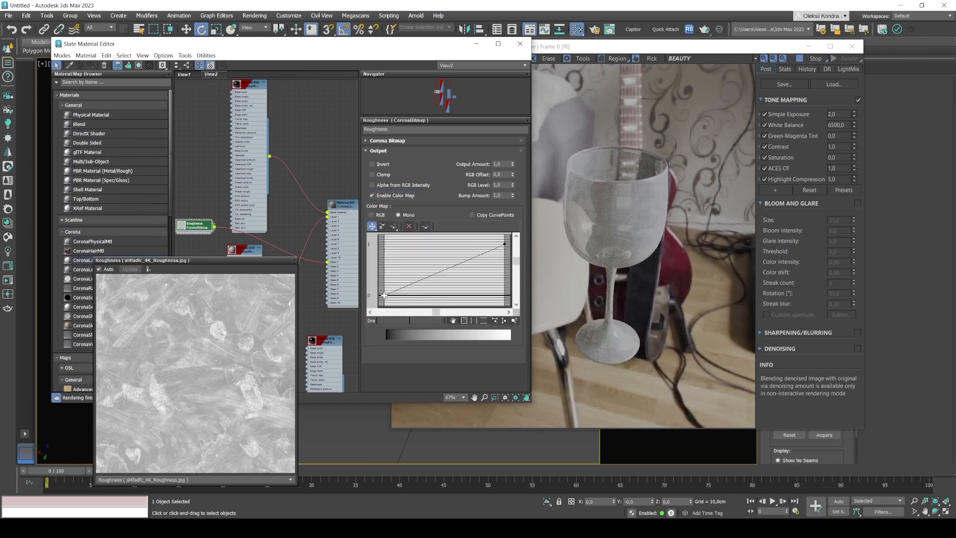
# Add a point midway along the color map curve and lower it to about 0.558, -0.023.
pyautogui.click(393, 227)
pyautogui.click(446, 269)
pyautogui.moveTo(446, 269); pyautogui.dragTo(451, 295)
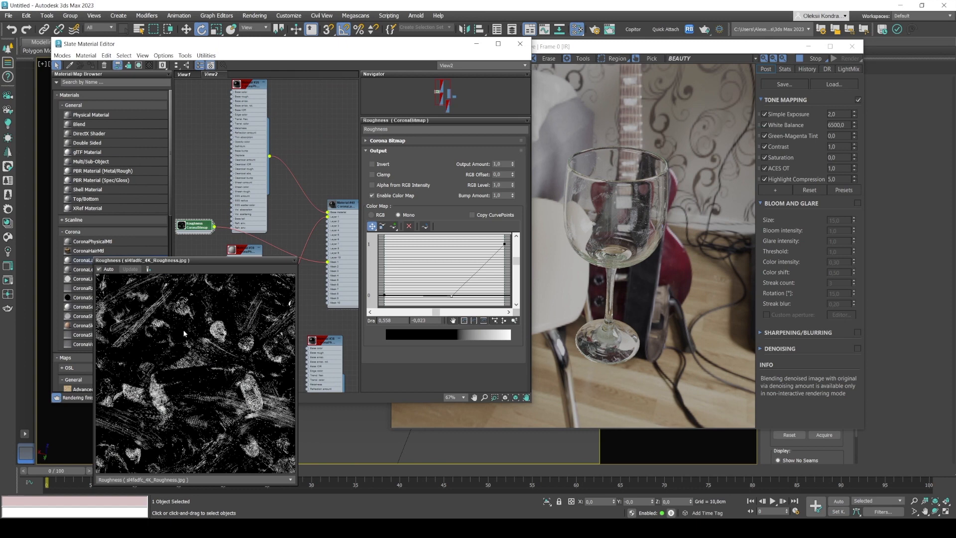
# Examine the fingerprint smudges on the glass bowl up close in the interactive render.
pyautogui.click(627, 225)
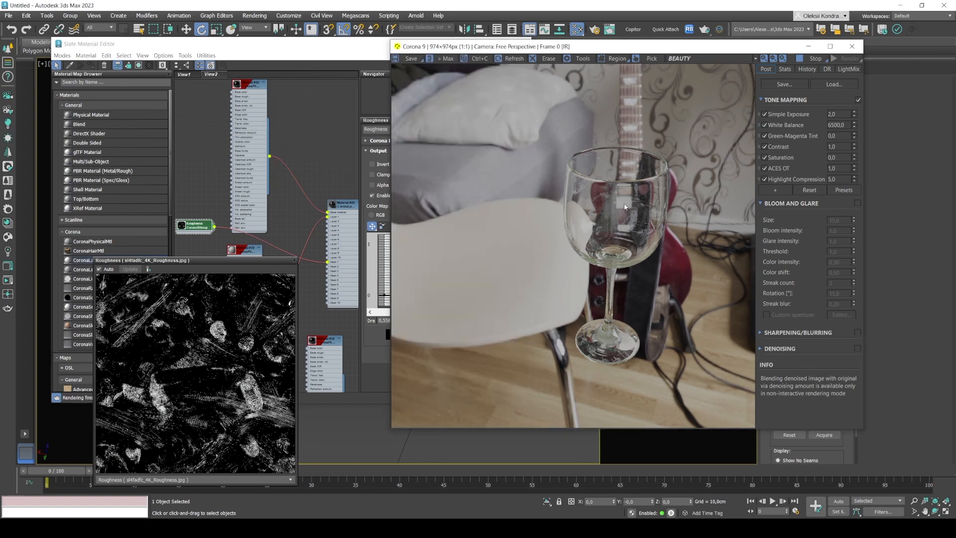
pyautogui.scroll(3, 629, 227)
pyautogui.scroll(-1, 638, 233)
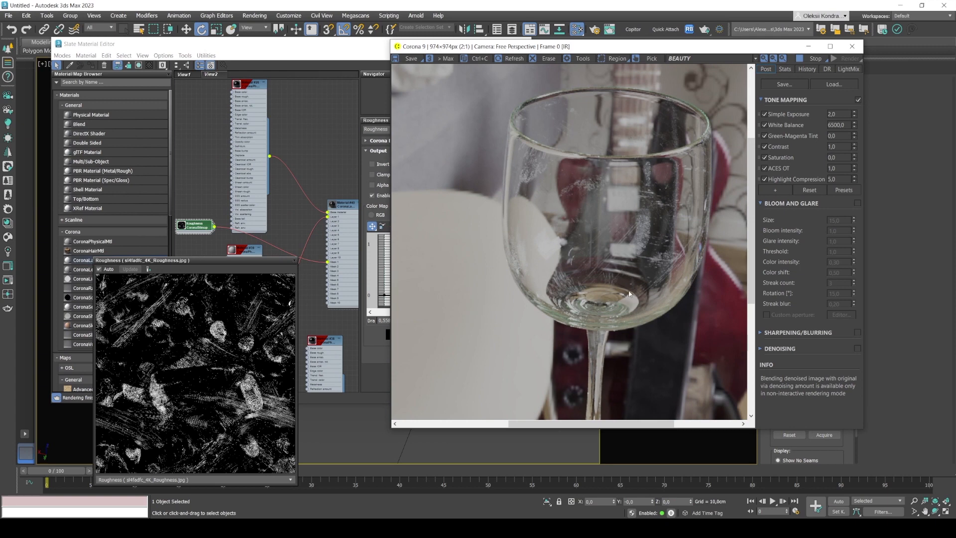
pyautogui.scroll(-1, 653, 201)
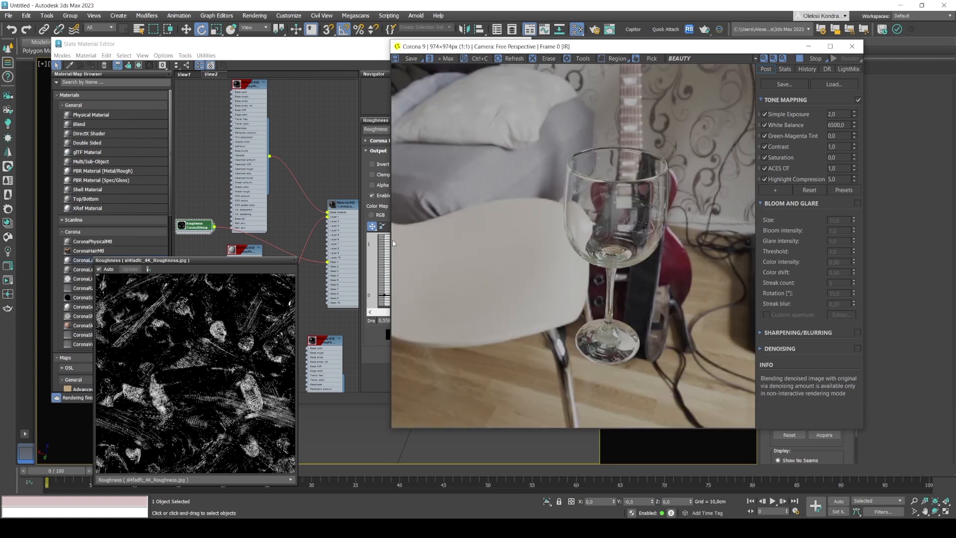
# Adjust the middle point of the Roughness color map curve to about 0.468, -0.016 for more fingerprint detail.
pyautogui.click(367, 229)
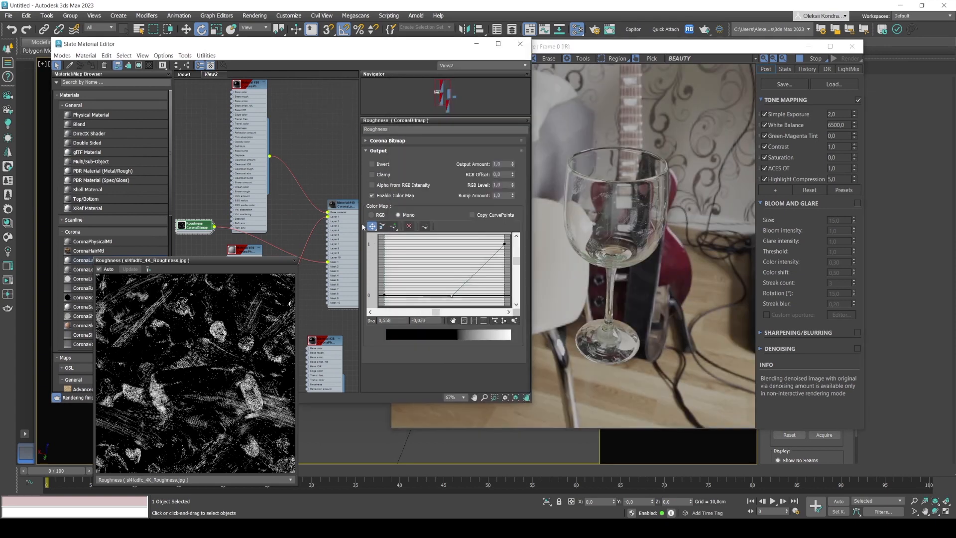
pyautogui.moveTo(451, 297)
pyautogui.mouseDown()
pyautogui.moveTo(435, 294)
pyautogui.moveTo(447, 295)
pyautogui.mouseUp()
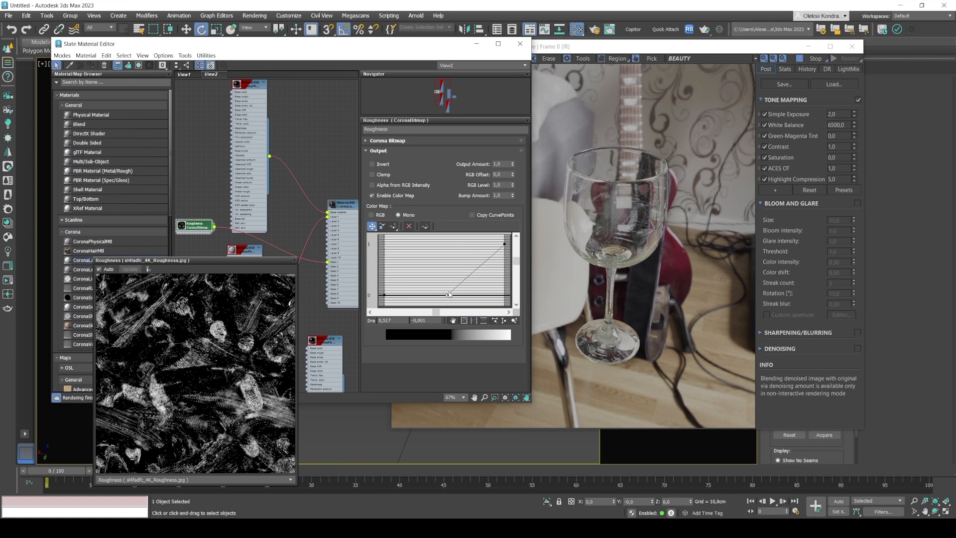
pyautogui.moveTo(446, 295); pyautogui.dragTo(415, 295)
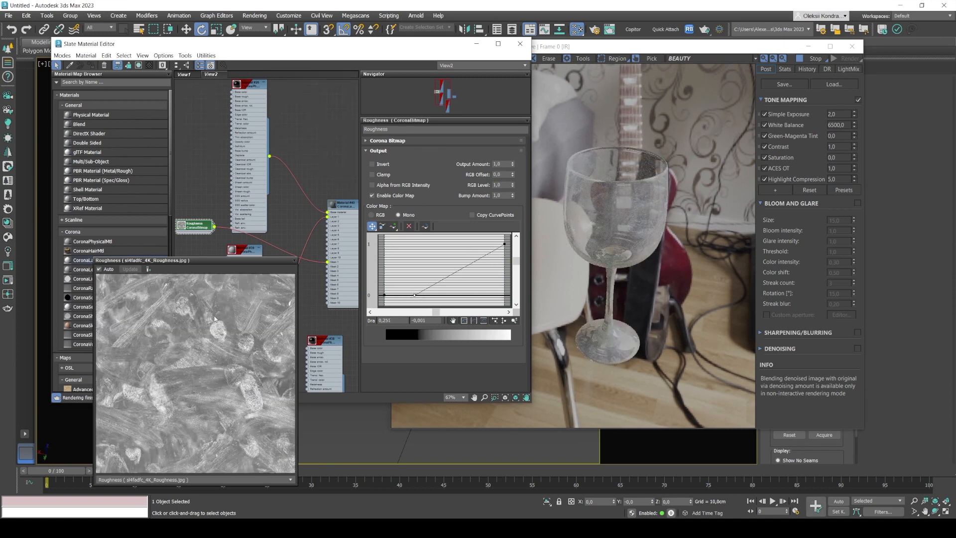
pyautogui.moveTo(415, 294); pyautogui.dragTo(442, 296)
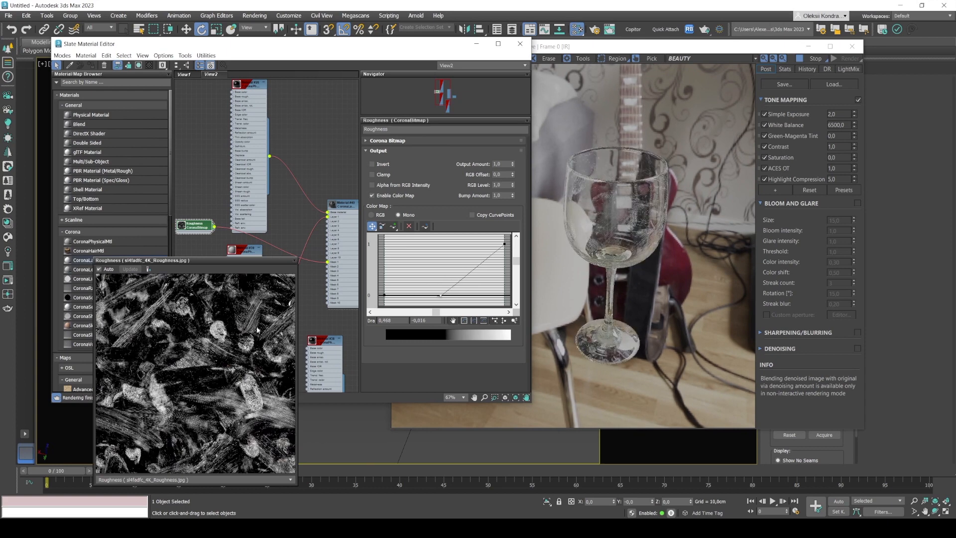
# Lower the white end point of the Roughness color map curve to about 0.256 to weaken the smudges.
pyautogui.scroll(3, 632, 227)
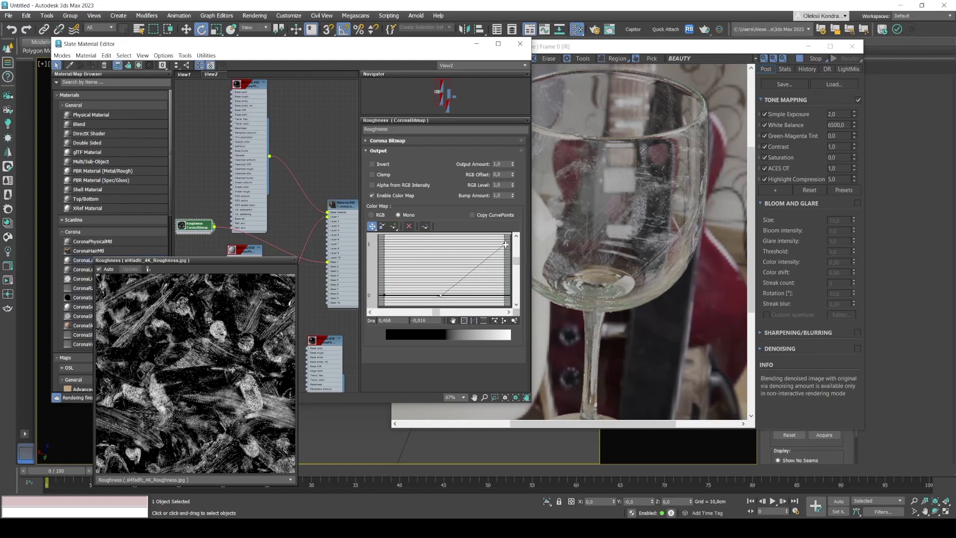
pyautogui.moveTo(504, 243); pyautogui.dragTo(506, 266)
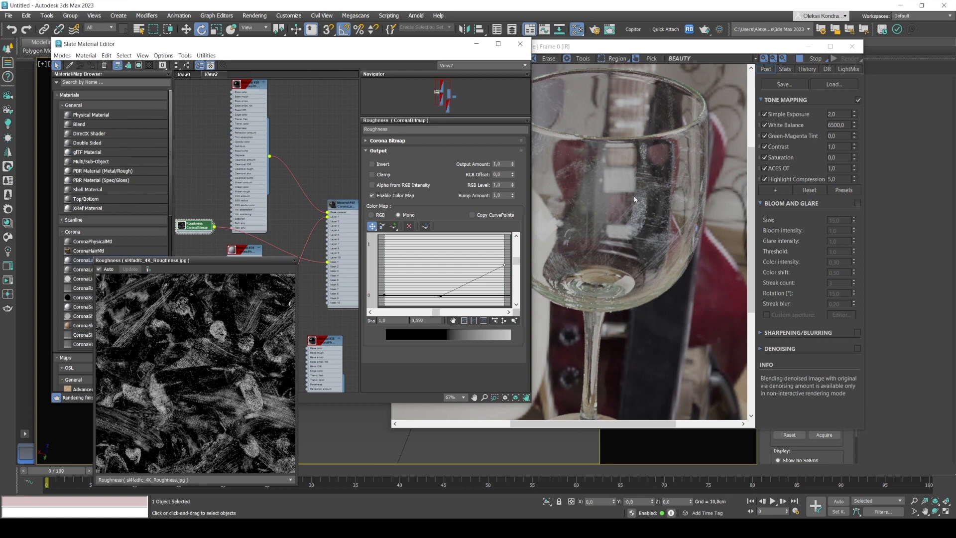
pyautogui.moveTo(505, 265); pyautogui.dragTo(505, 282)
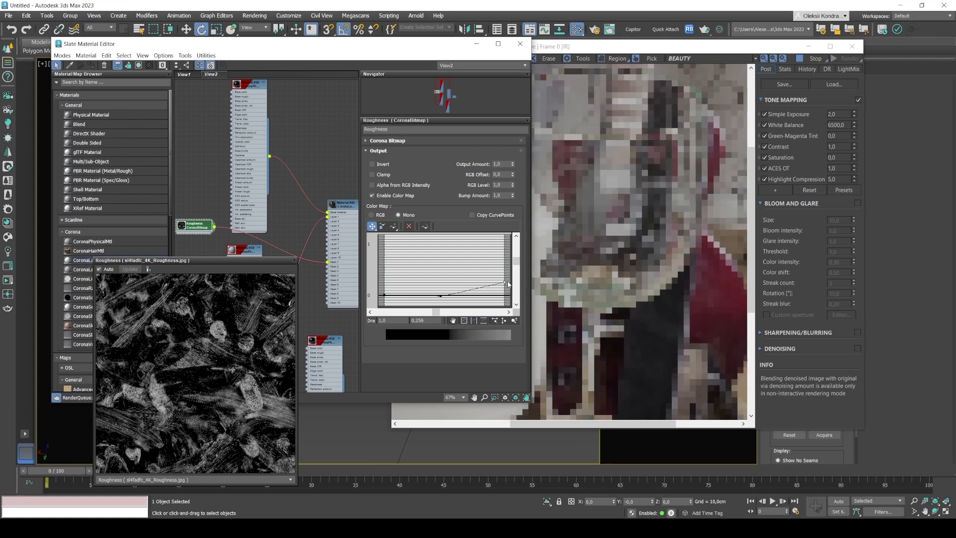
# Compare the weakened smudges on the rendered glass at full view and up close.
pyautogui.click(628, 206)
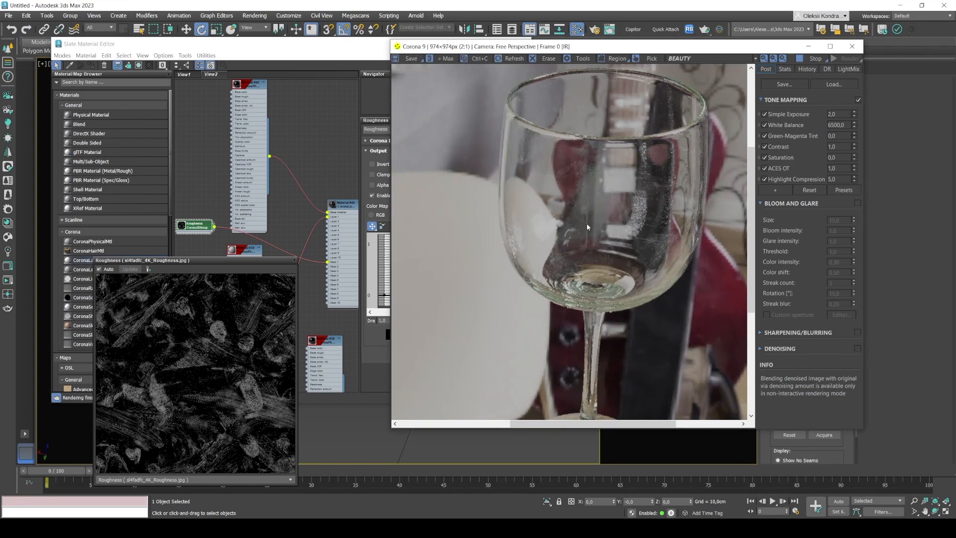
pyautogui.scroll(1, 587, 227)
pyautogui.scroll(-2, 520, 240)
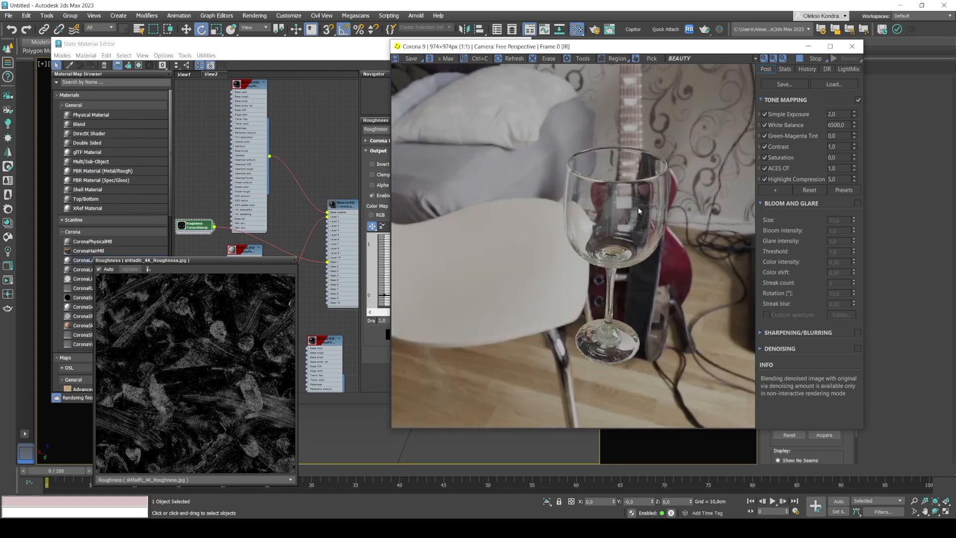
pyautogui.scroll(1, 638, 211)
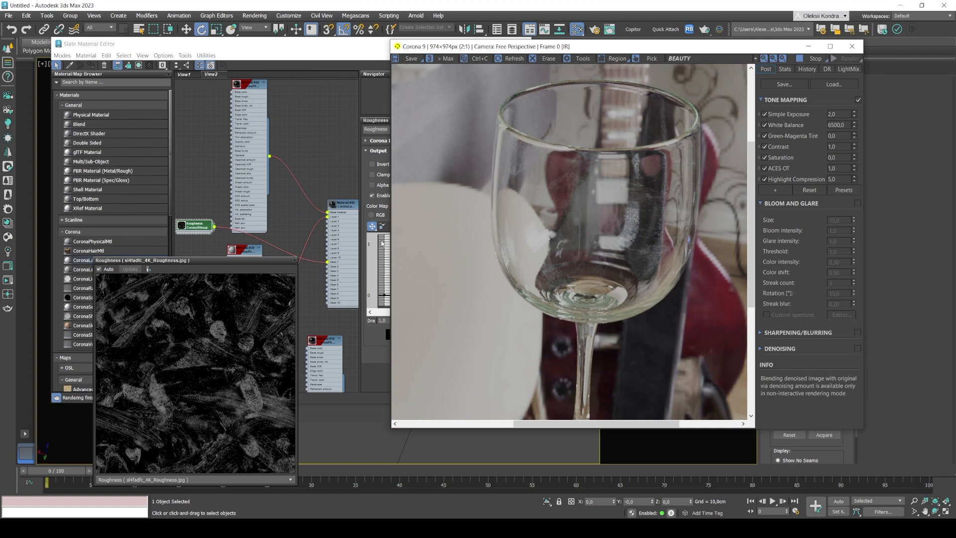
# Arrange the render and material editor windows side by side and raise the curve's white end point to about 0.927.
pyautogui.moveTo(437, 51); pyautogui.dragTo(535, 55)
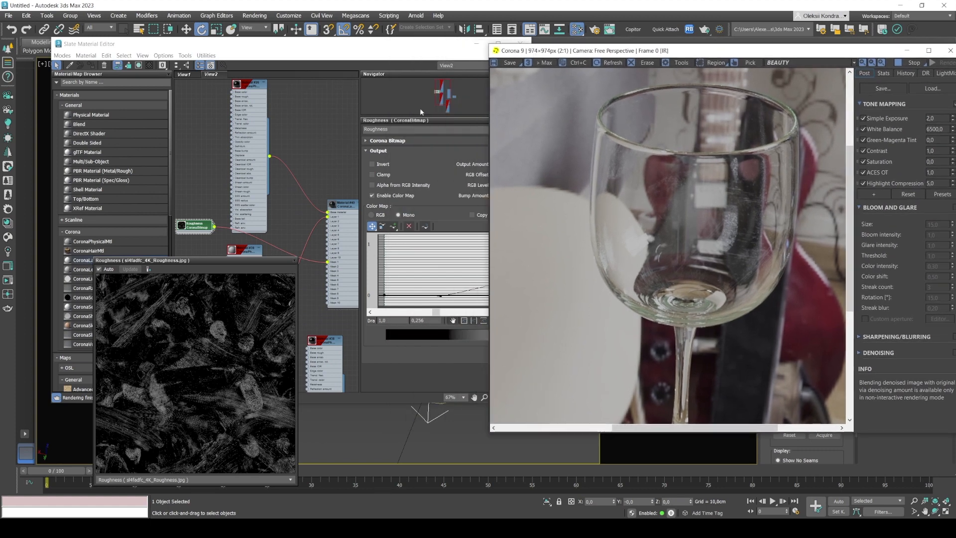
pyautogui.moveTo(340, 53); pyautogui.dragTo(317, 50)
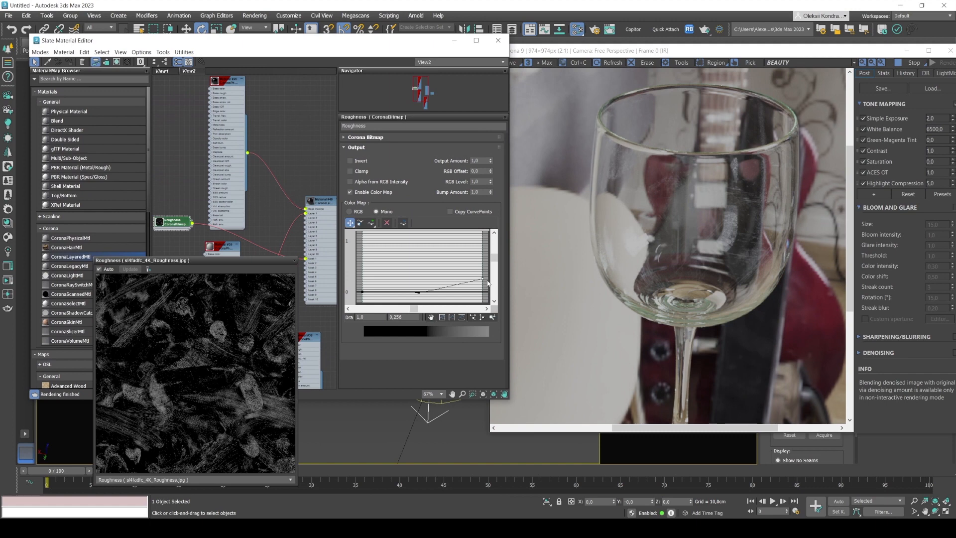
pyautogui.moveTo(482, 277); pyautogui.dragTo(484, 243)
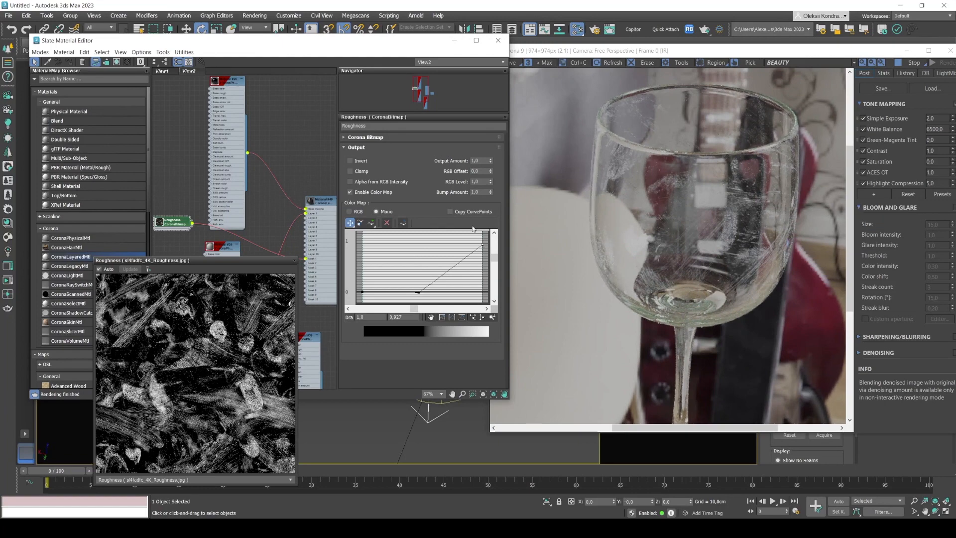
# Set the Roughness bitmap's U and V tiling to 2.0, check the smudges in the render and close the map preview.
pyautogui.moveTo(240, 262); pyautogui.dragTo(241, 233)
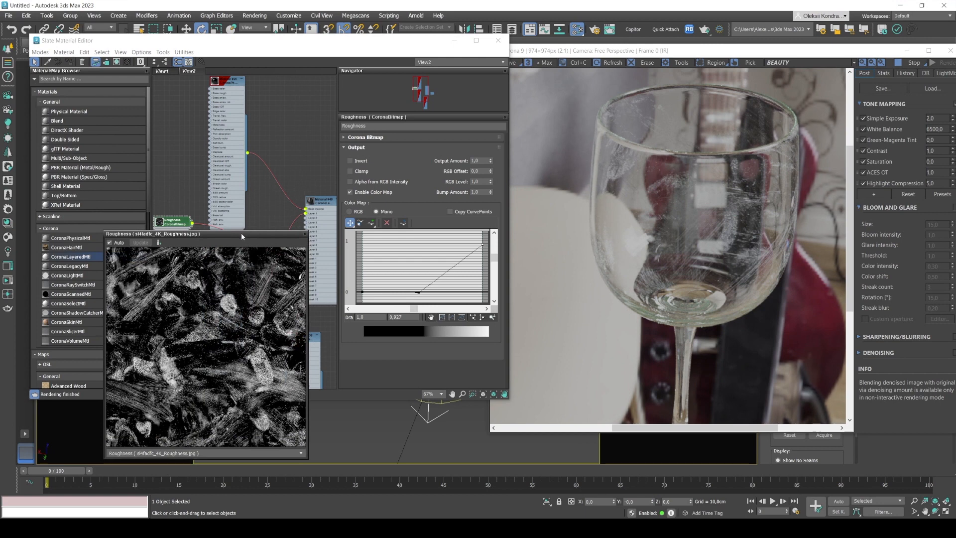
pyautogui.click(344, 138)
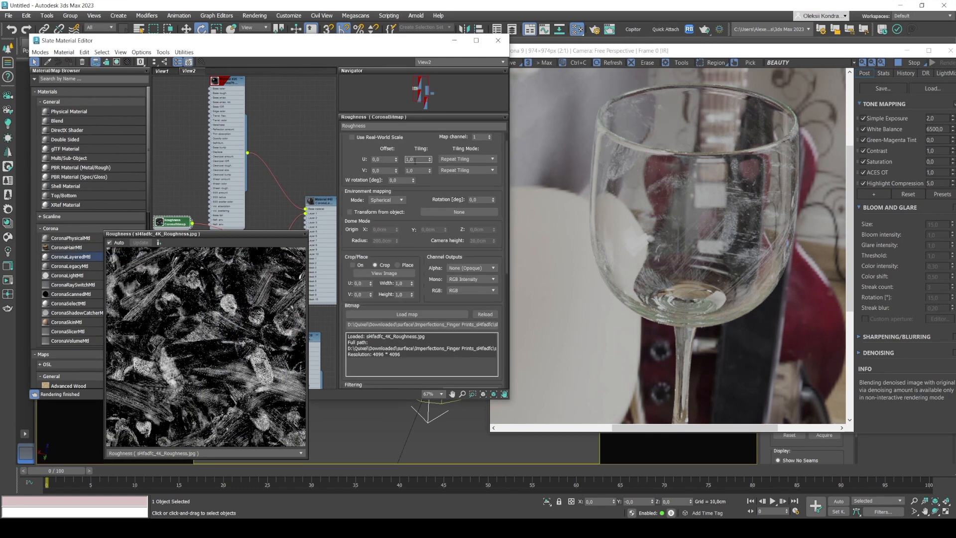
pyautogui.write('2')
pyautogui.press('Tab')
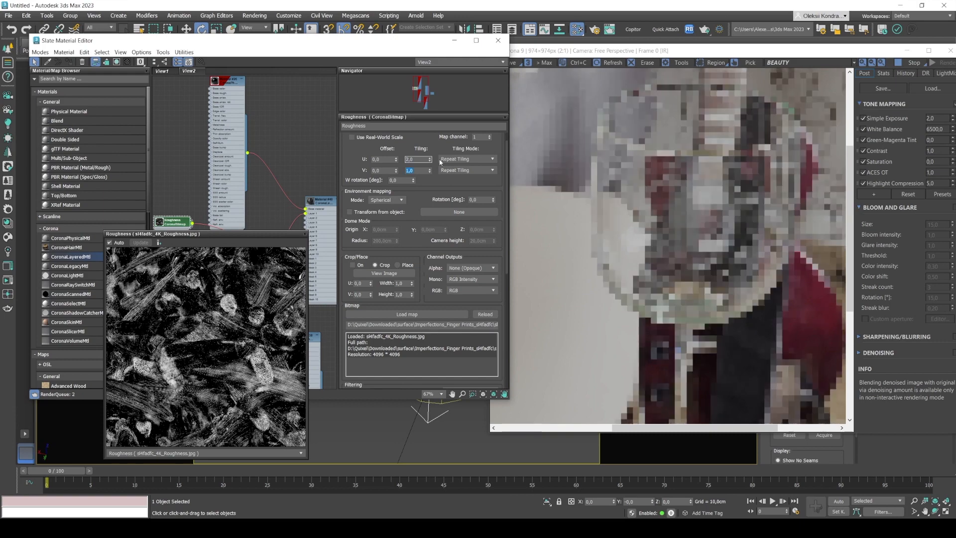
pyautogui.write('2')
pyautogui.press('Return')
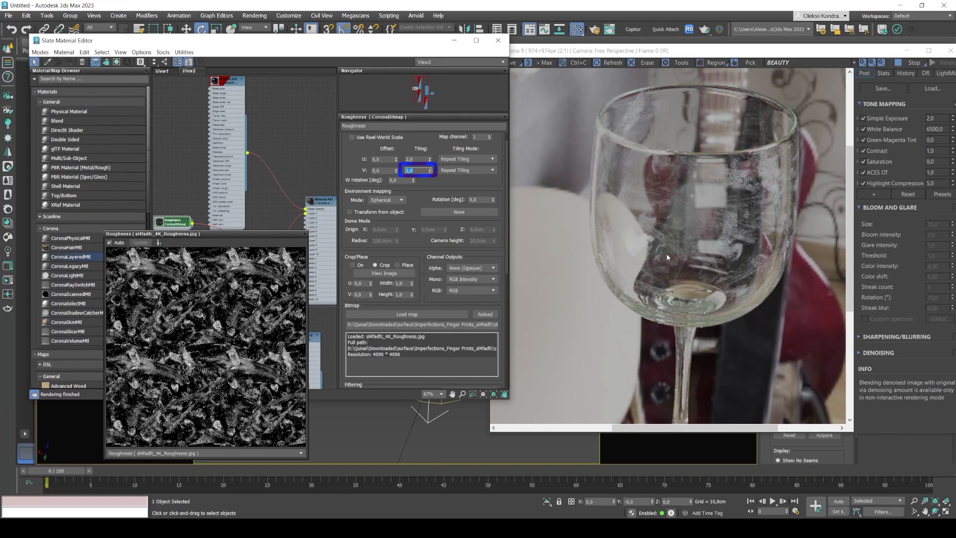
pyautogui.click(719, 237)
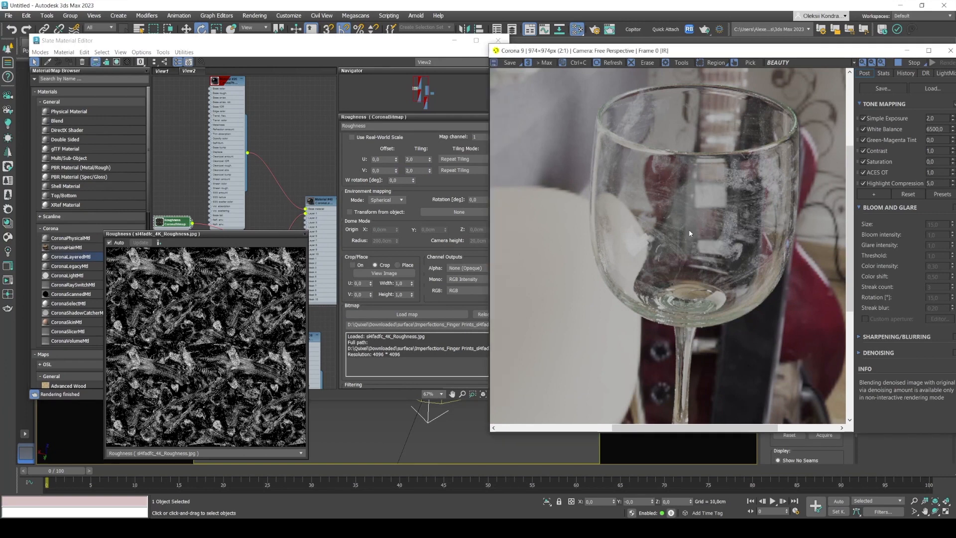
pyautogui.scroll(-1, 690, 233)
pyautogui.scroll(1, 718, 212)
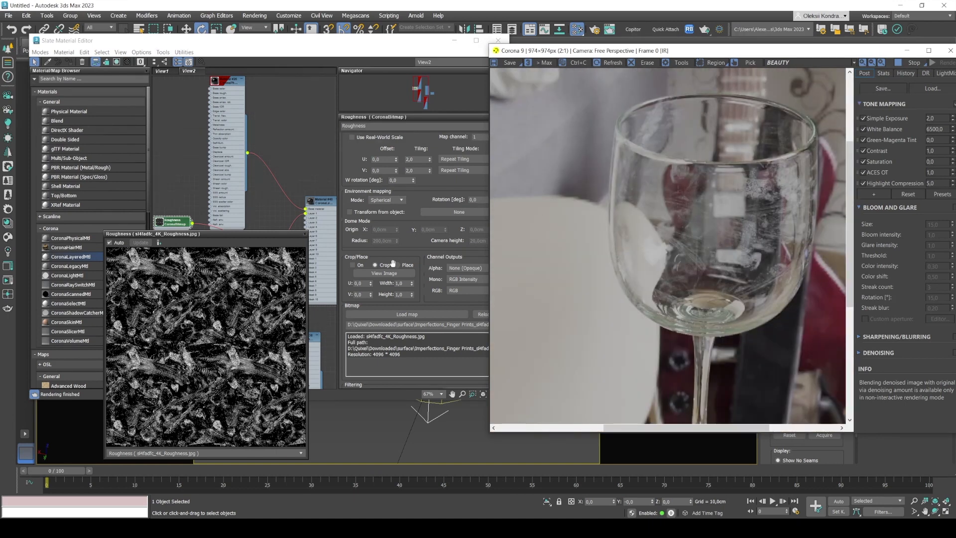
pyautogui.click(305, 234)
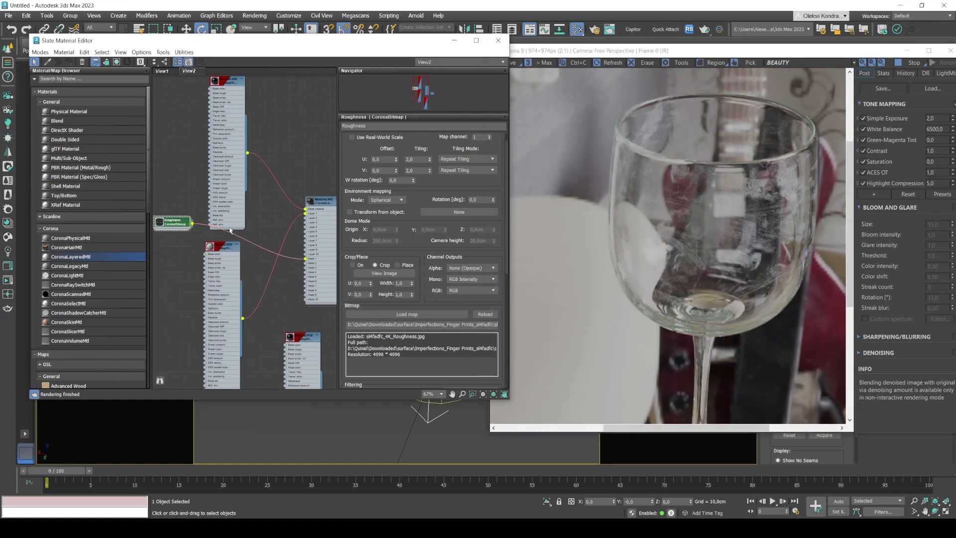
# Set the smudge CoronaPhysicalMtl's base color to a slightly yellowish grey with Red 88, Green 88 and Blue 76.
pyautogui.doubleClick(213, 253)
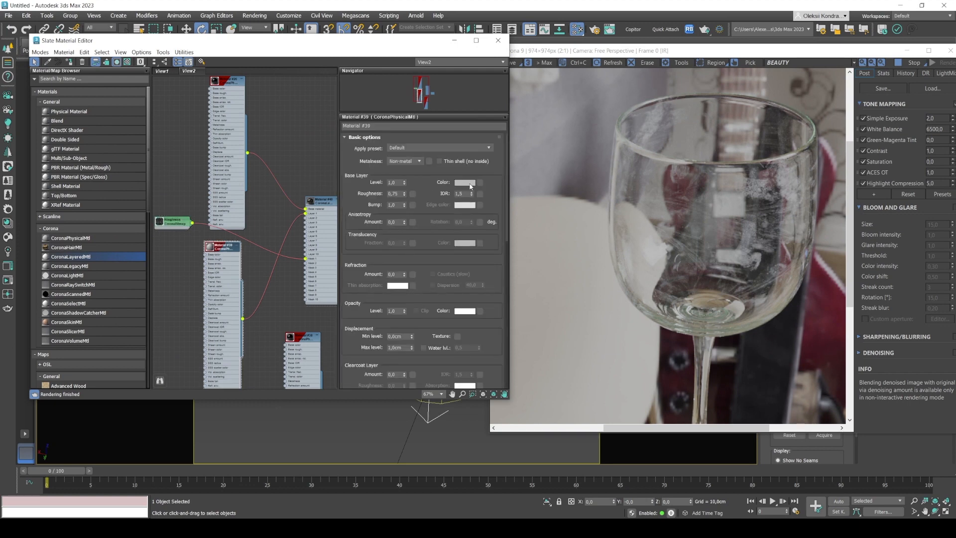
pyautogui.click(470, 186)
pyautogui.click(390, 134)
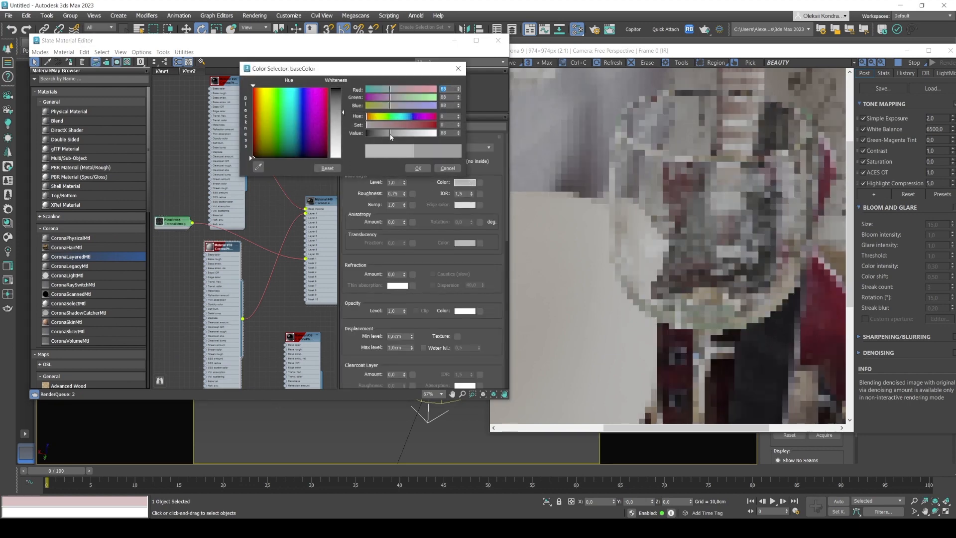
pyautogui.moveTo(390, 106); pyautogui.dragTo(387, 106)
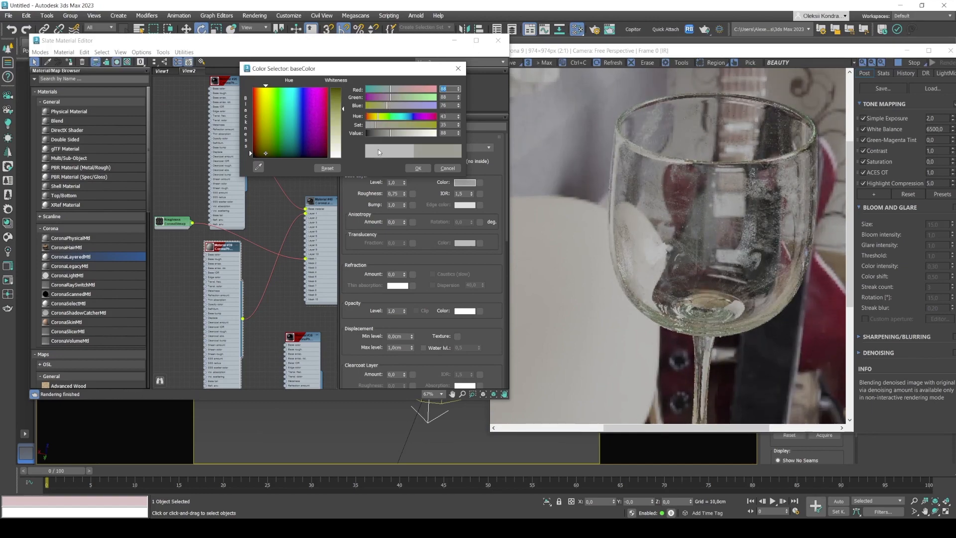
pyautogui.click(376, 125)
pyautogui.click(418, 169)
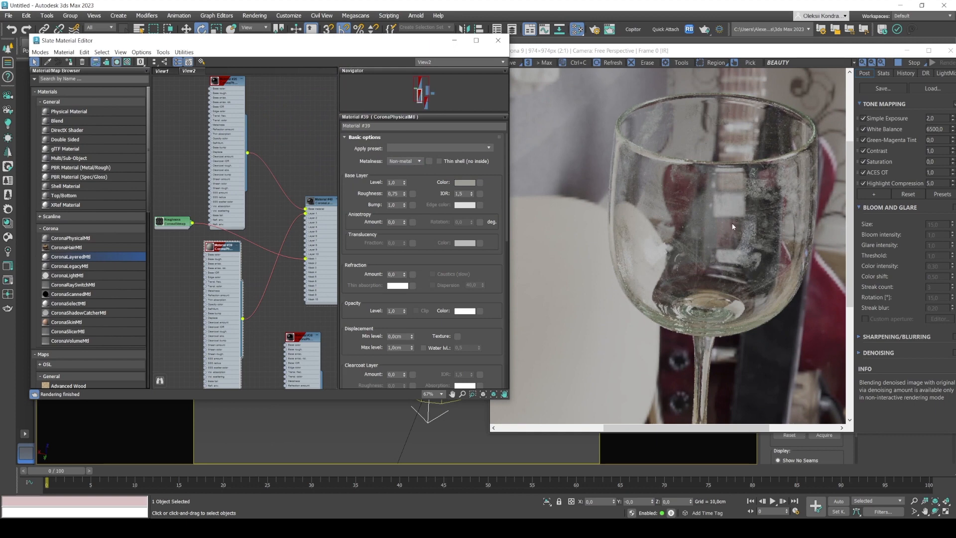
# Try a saturated red base color with Red at 250 on the smudge material.
pyautogui.click(463, 182)
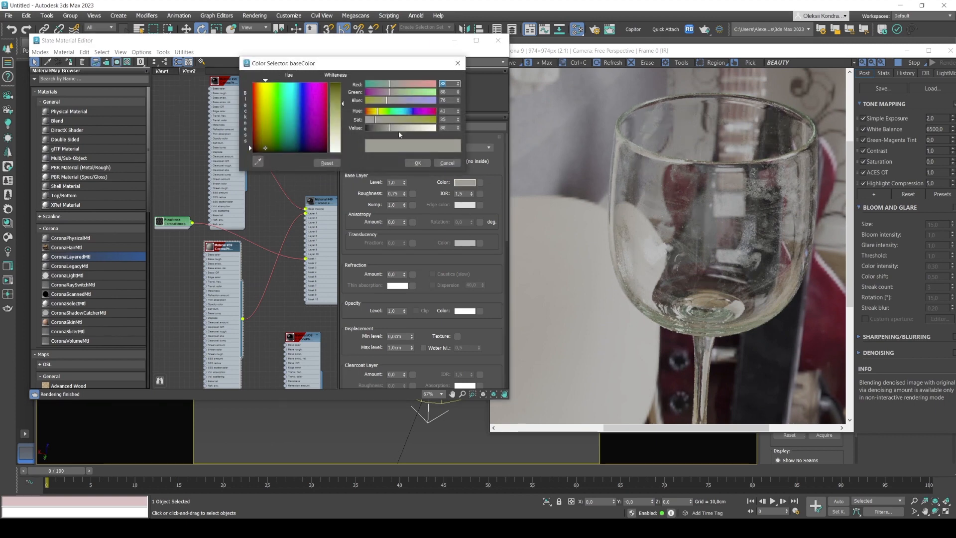
pyautogui.click(434, 84)
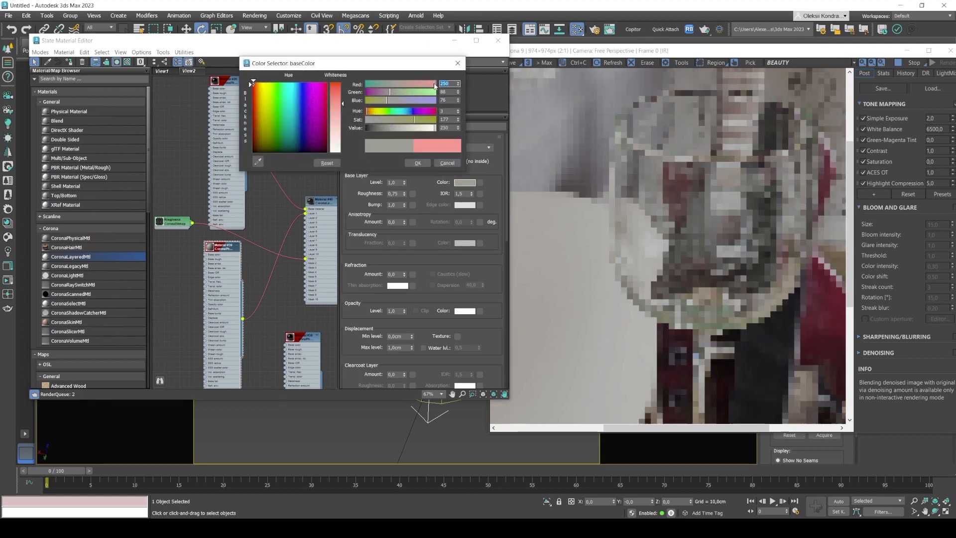
pyautogui.click(434, 121)
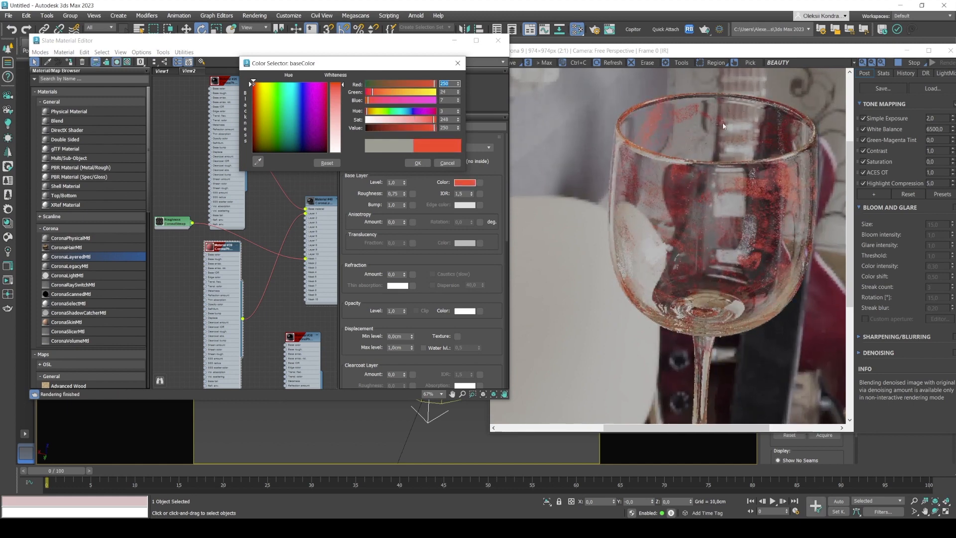
pyautogui.click(445, 163)
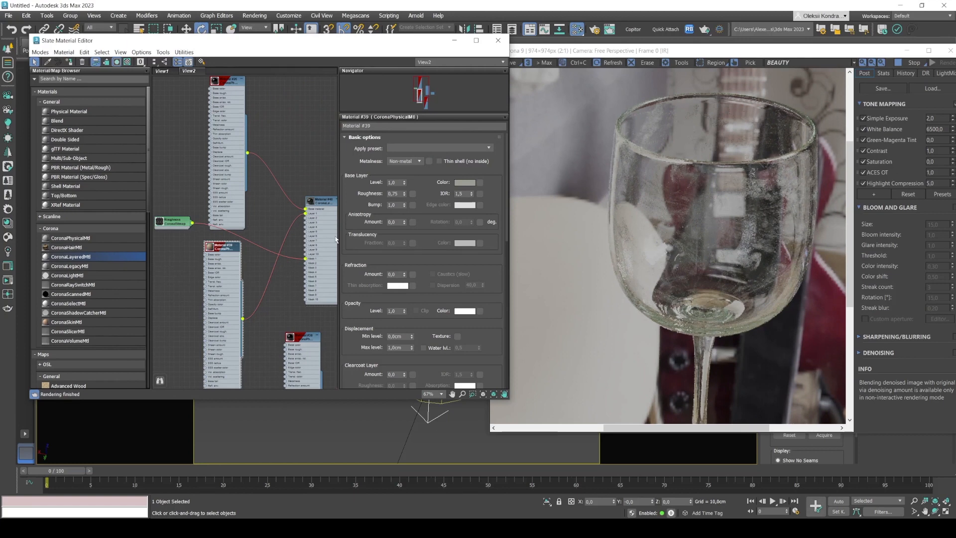
# Move the smudge material node down, connect the Roughness bitmap to the glass material's Base roughness input and inspect the render up close.
pyautogui.moveTo(224, 259); pyautogui.dragTo(220, 278)
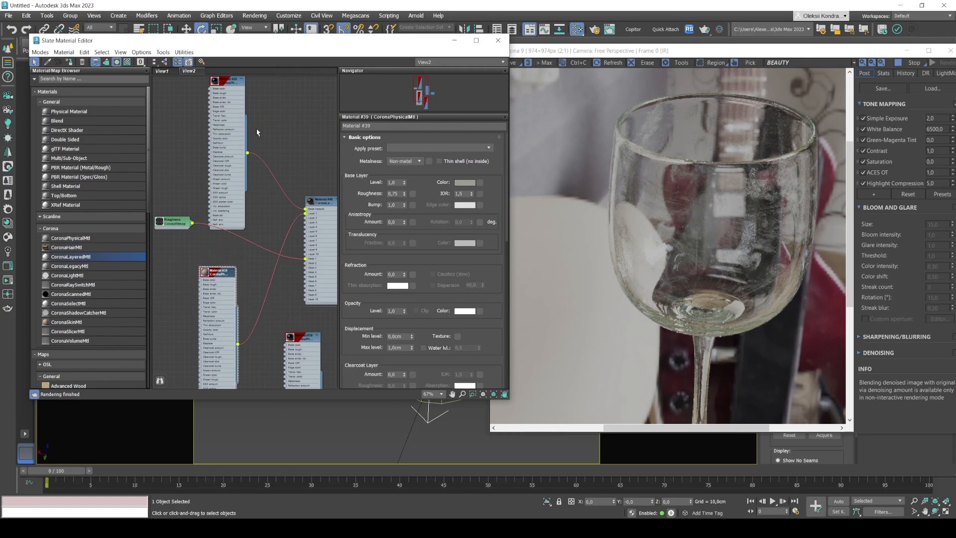
pyautogui.moveTo(259, 121); pyautogui.dragTo(262, 158, button='middle')
pyautogui.moveTo(234, 125); pyautogui.dragTo(237, 114)
pyautogui.scroll(-2, 271, 163)
pyautogui.moveTo(191, 245); pyautogui.dragTo(173, 243)
pyautogui.moveTo(174, 201); pyautogui.dragTo(228, 237, button='middle')
pyautogui.scroll(2, 234, 259)
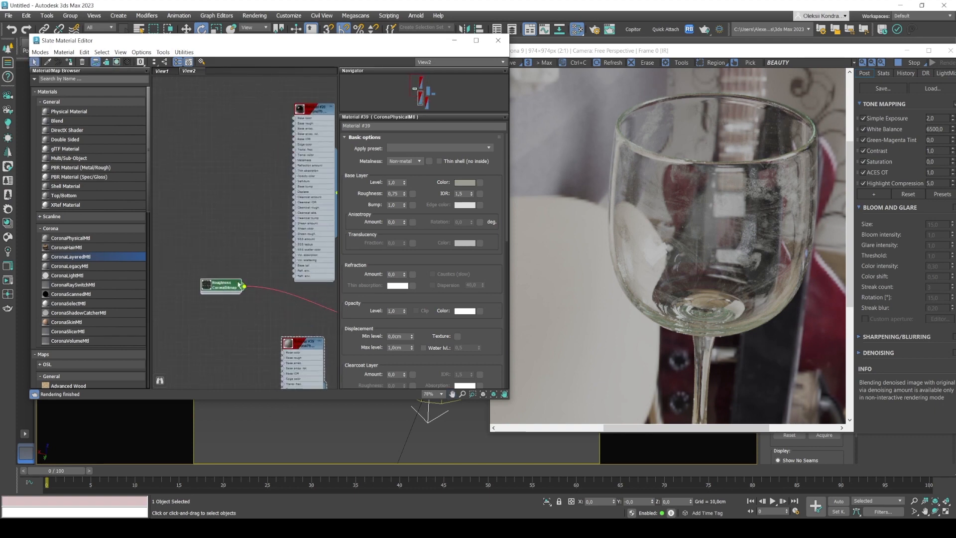
pyautogui.moveTo(245, 289); pyautogui.dragTo(294, 123)
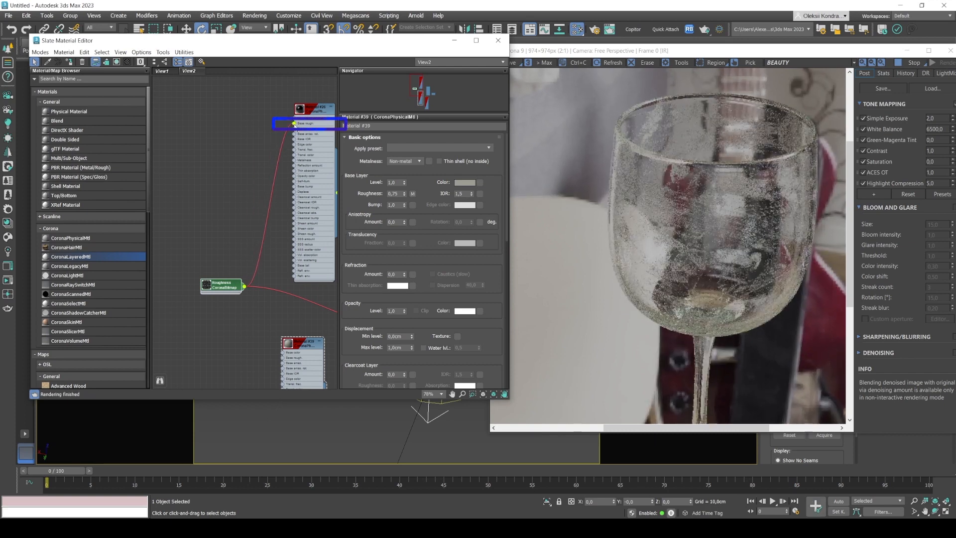
pyautogui.click(714, 223)
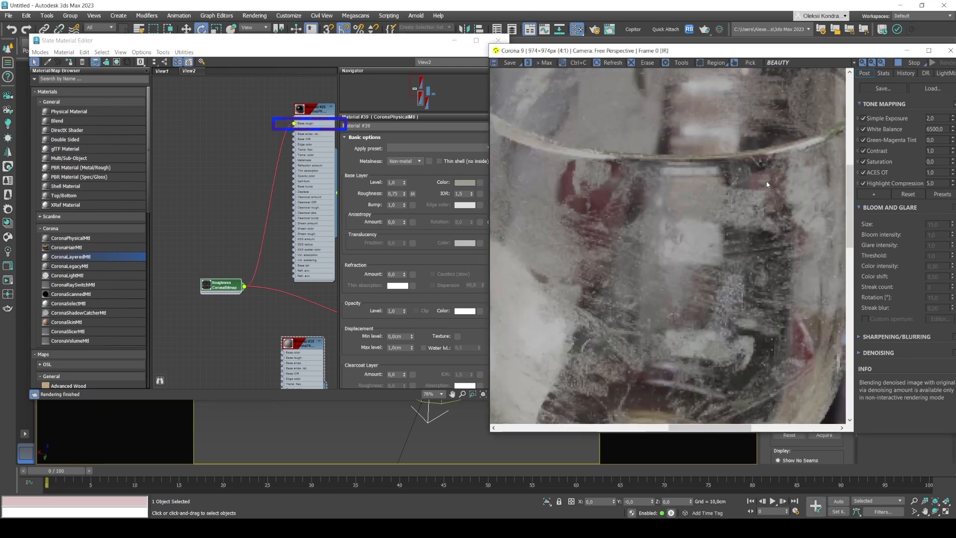
pyautogui.scroll(2, 685, 238)
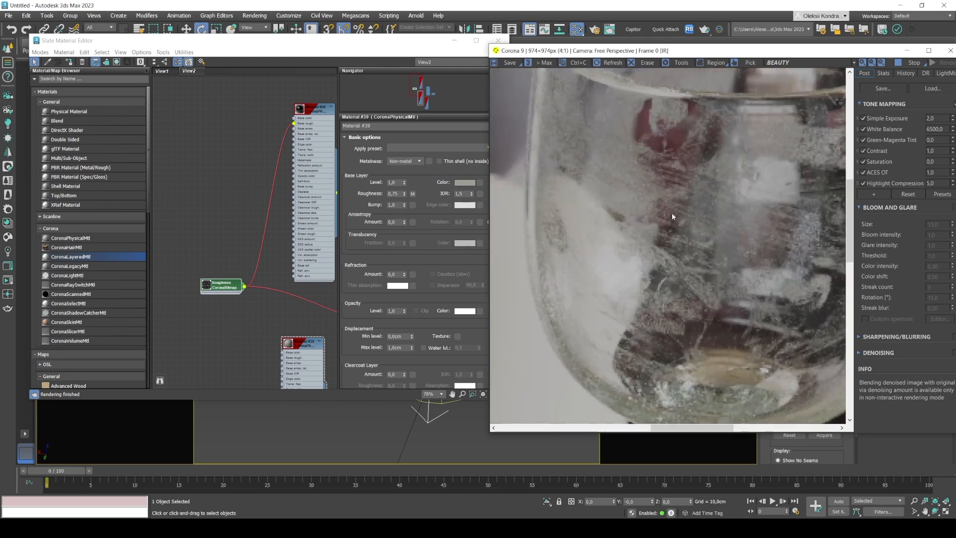
pyautogui.scroll(-2, 671, 213)
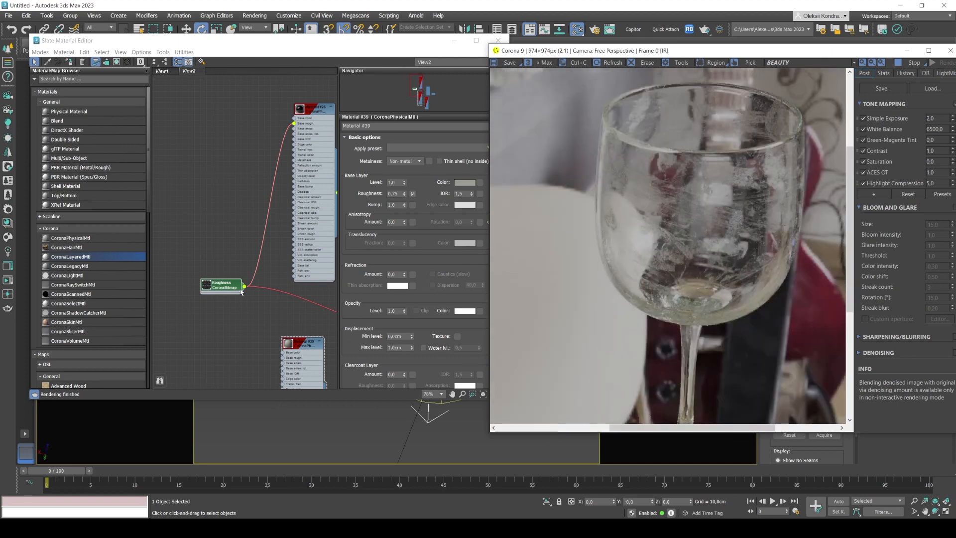
# Insert a Color Correction map between the Roughness bitmap and the glass material's Base roughness input and open its parameters.
pyautogui.moveTo(219, 284); pyautogui.dragTo(190, 285)
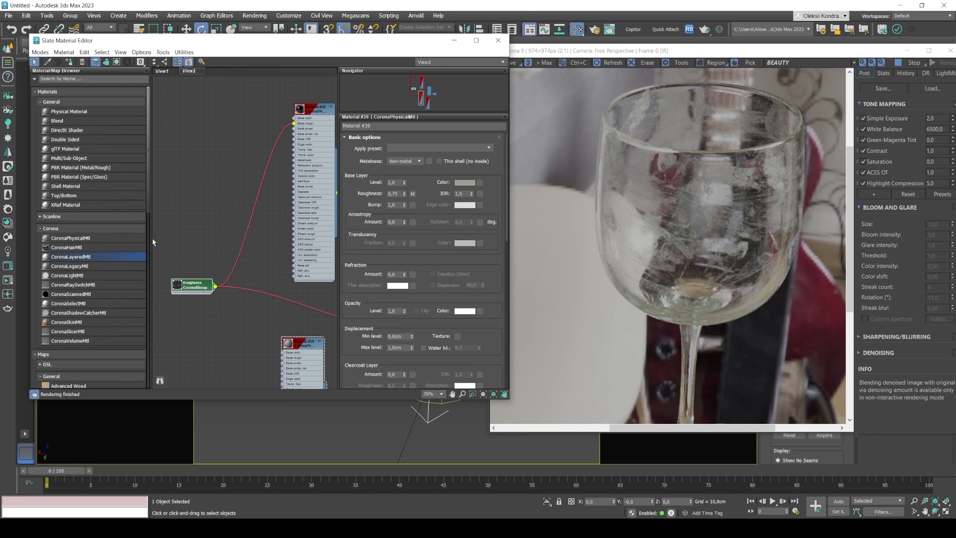
pyautogui.click(60, 101)
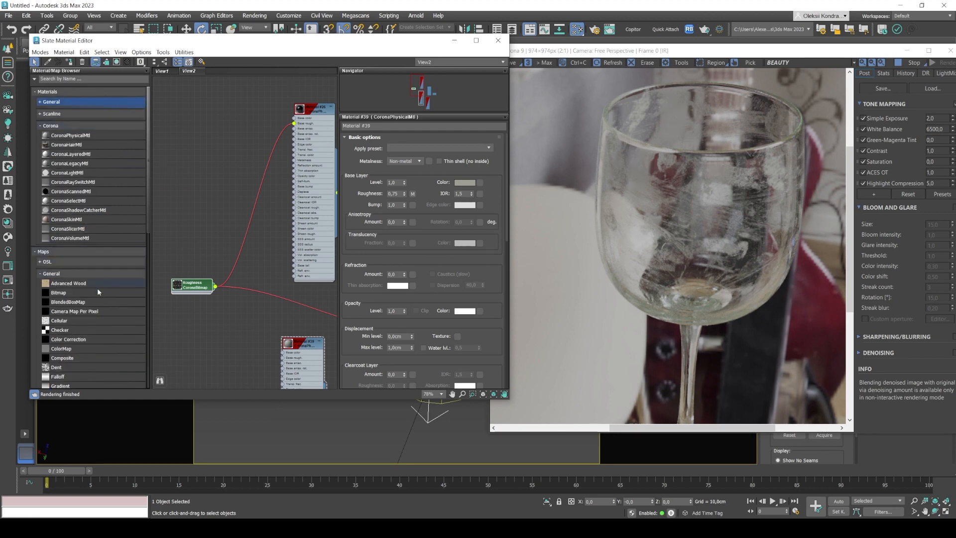
pyautogui.moveTo(67, 343)
pyautogui.mouseDown()
pyautogui.moveTo(241, 199)
pyautogui.moveTo(259, 208)
pyautogui.moveTo(221, 187)
pyautogui.mouseUp()
pyautogui.doubleClick(256, 206)
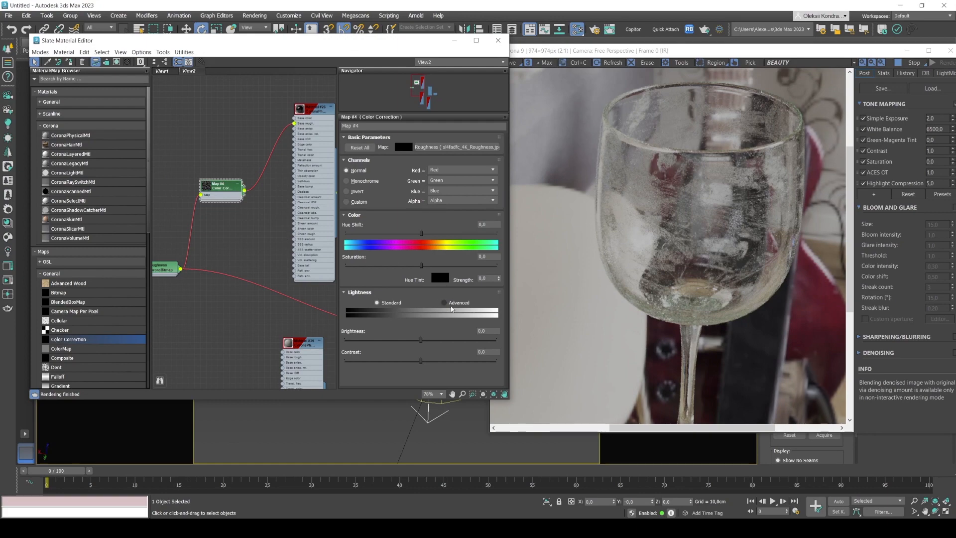
# Switch the Color Correction's Lightness to Advanced, set the RGB Gamma/Contrast to 0.5 and check the rendered glass.
pyautogui.click(444, 303)
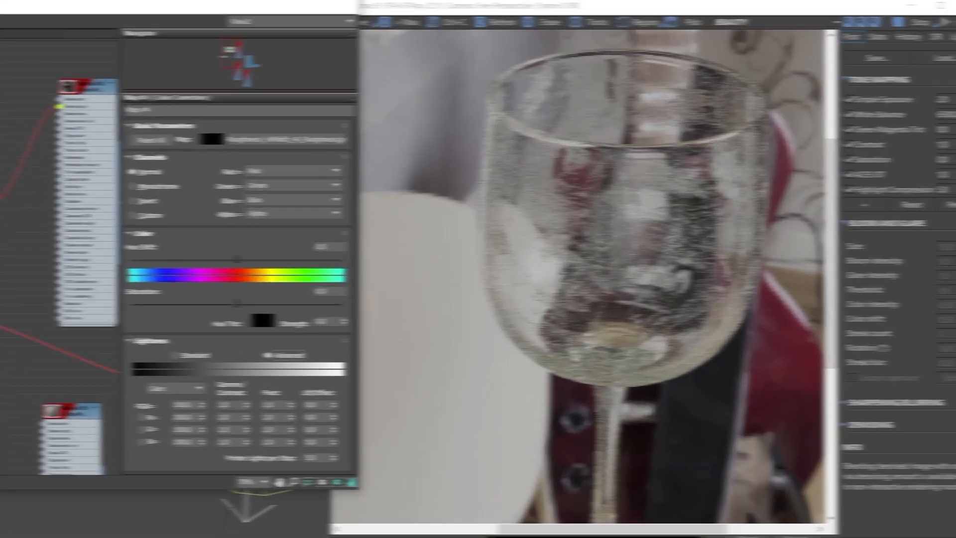
pyautogui.doubleClick(417, 338)
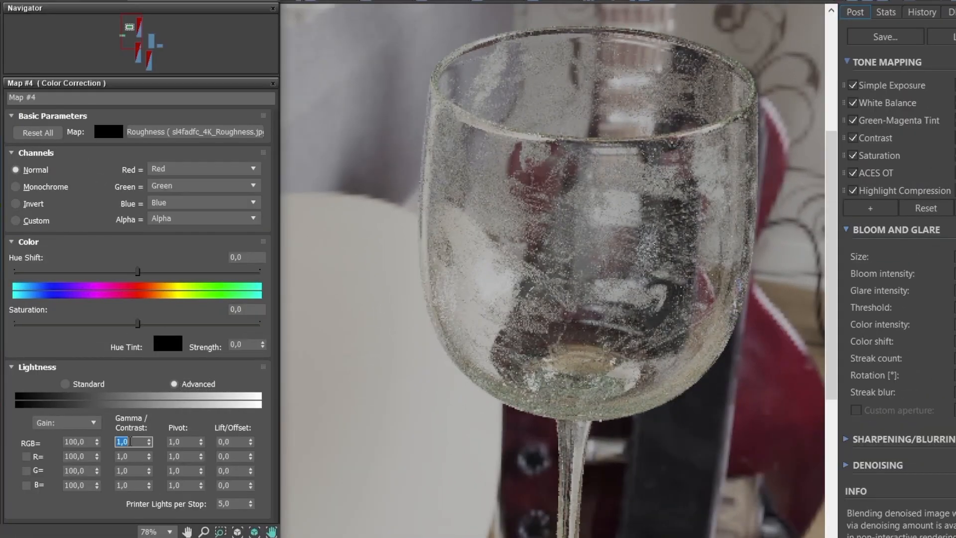
pyautogui.write('0,5')
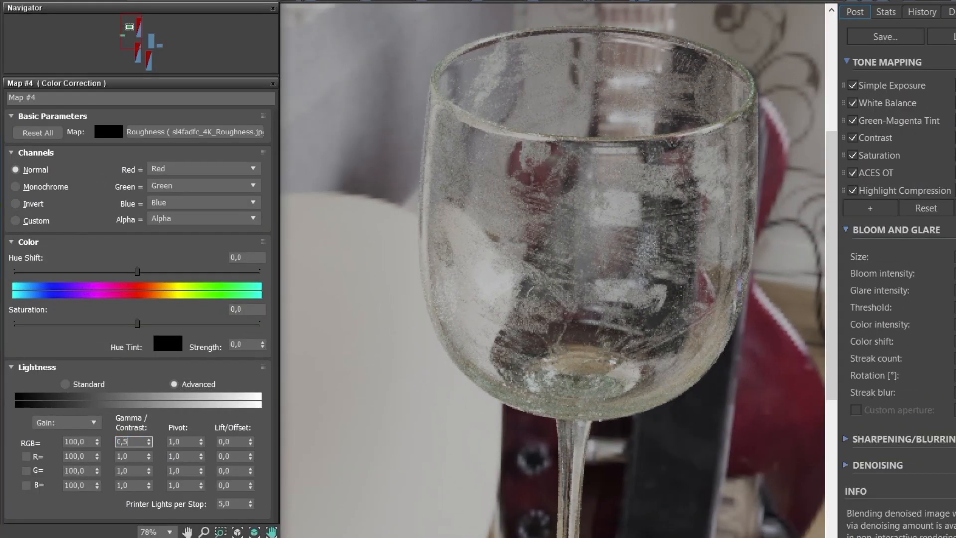
pyautogui.press('Return')
pyautogui.click(638, 178)
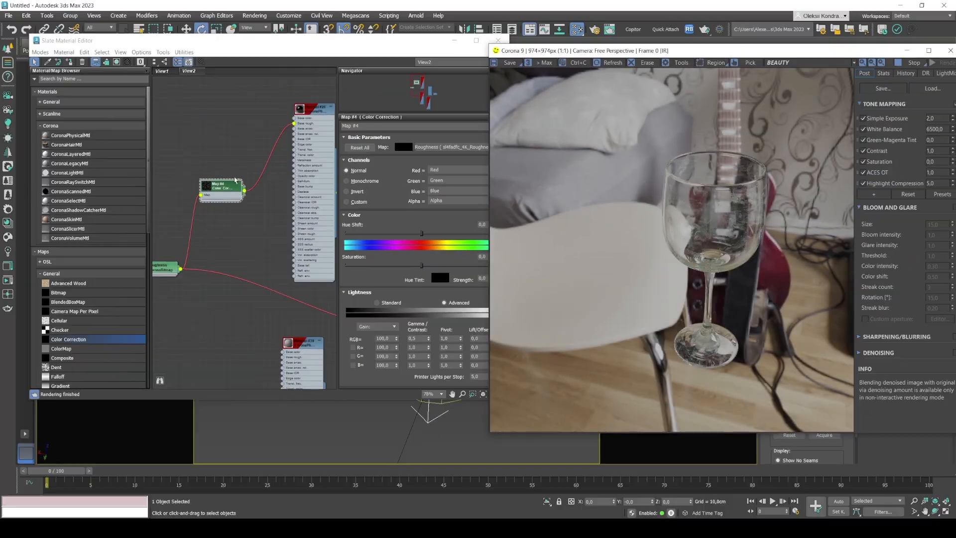
# Rearrange the Color Correction, CoronaLayeredMtl and second Multi/Sub-Object sub-material nodes to tidy the material graph.
pyautogui.moveTo(220, 184); pyautogui.dragTo(214, 184)
pyautogui.scroll(-3, 226, 200)
pyautogui.scroll(-2, 227, 200)
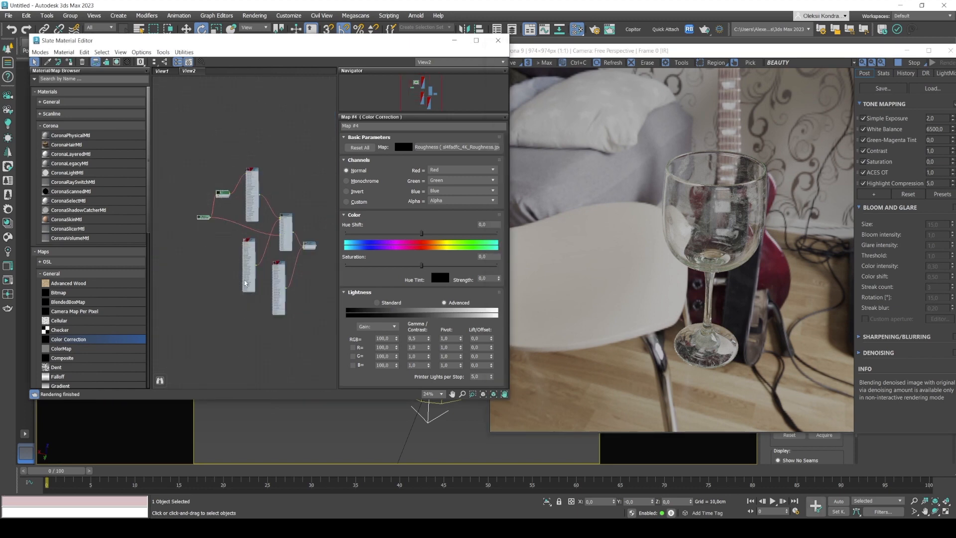
pyautogui.scroll(1, 278, 249)
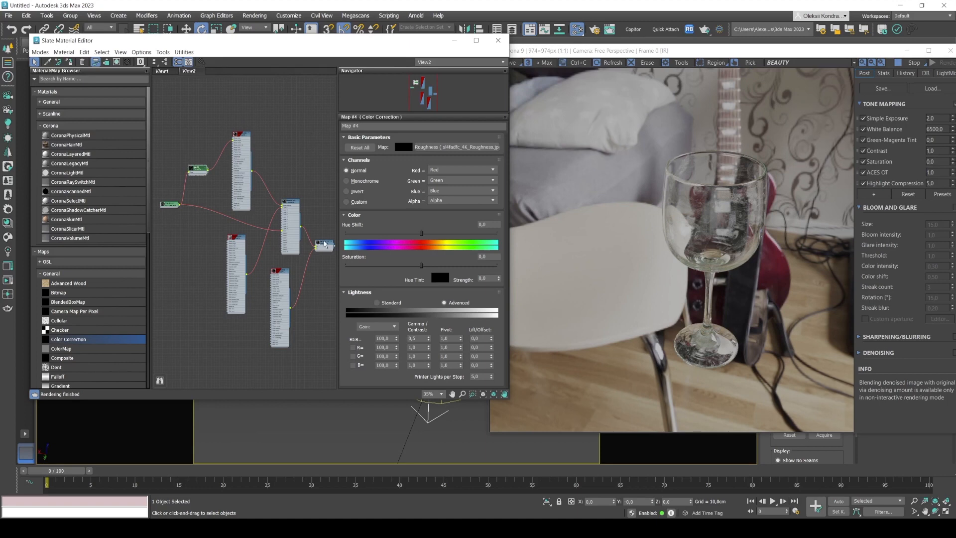
pyautogui.scroll(6, 325, 244)
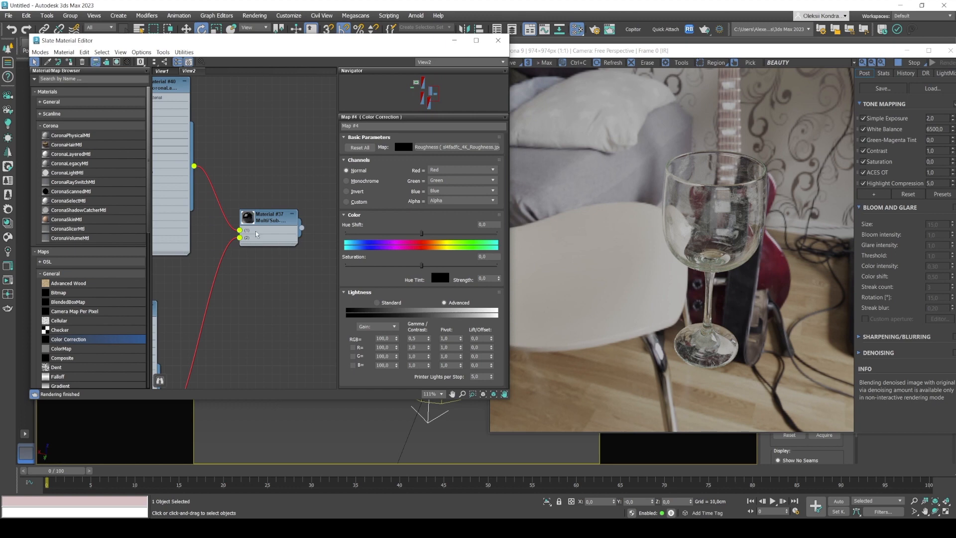
pyautogui.scroll(-5, 234, 219)
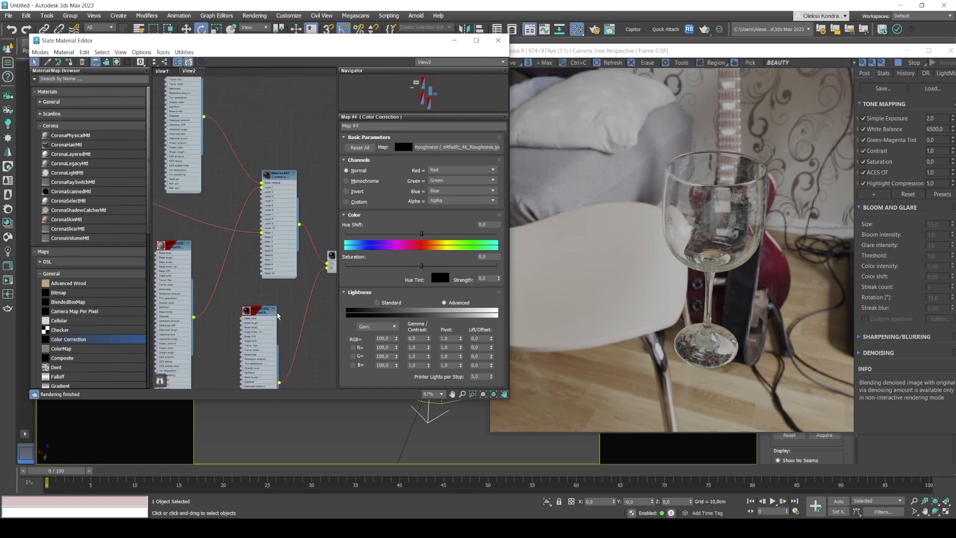
pyautogui.moveTo(261, 314); pyautogui.dragTo(266, 323)
pyautogui.moveTo(292, 289); pyautogui.dragTo(247, 293, button='middle')
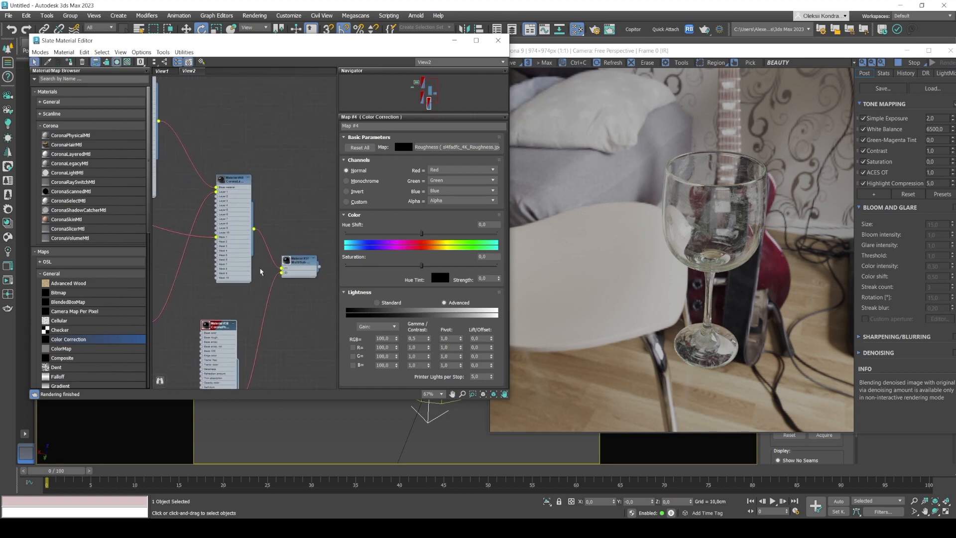
pyautogui.moveTo(231, 184); pyautogui.dragTo(221, 160)
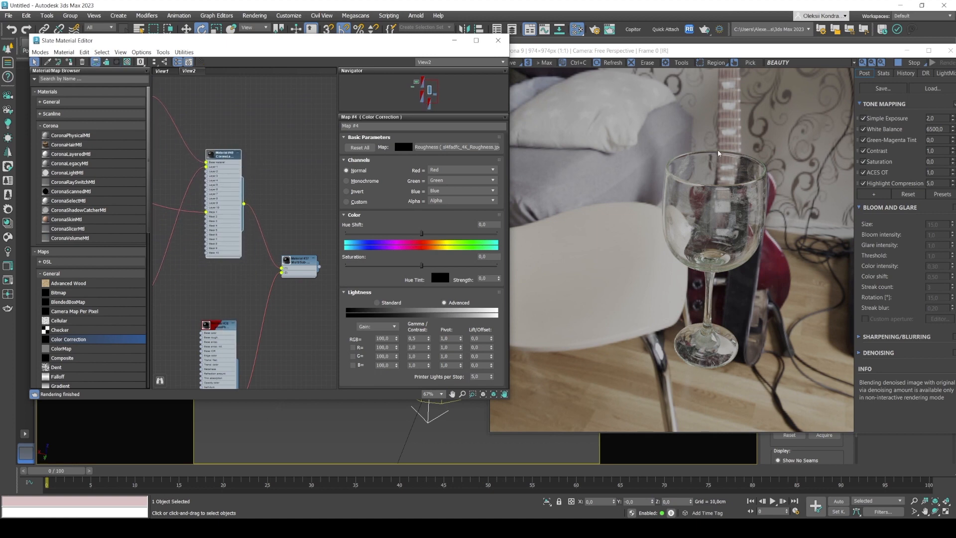
# Review the node connections from the Roughness bitmap through both physical materials to the CoronaLayeredMtl.
pyautogui.moveTo(207, 109); pyautogui.dragTo(316, 200, button='middle')
pyautogui.moveTo(326, 265); pyautogui.dragTo(281, 209, button='middle')
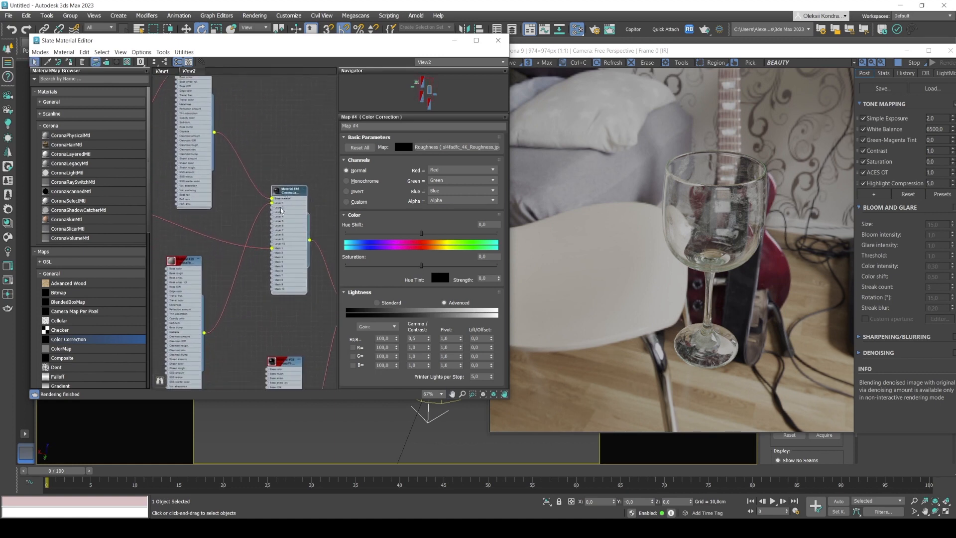
pyautogui.moveTo(258, 137)
pyautogui.mouseDown(button='middle')
pyautogui.moveTo(325, 184)
pyautogui.moveTo(274, 145)
pyautogui.mouseUp(button='middle')
pyautogui.moveTo(230, 267); pyautogui.dragTo(219, 266)
pyautogui.scroll(-4, 218, 267)
pyautogui.moveTo(218, 266); pyautogui.dragTo(247, 221, button='middle')
pyautogui.moveTo(186, 205); pyautogui.dragTo(190, 209)
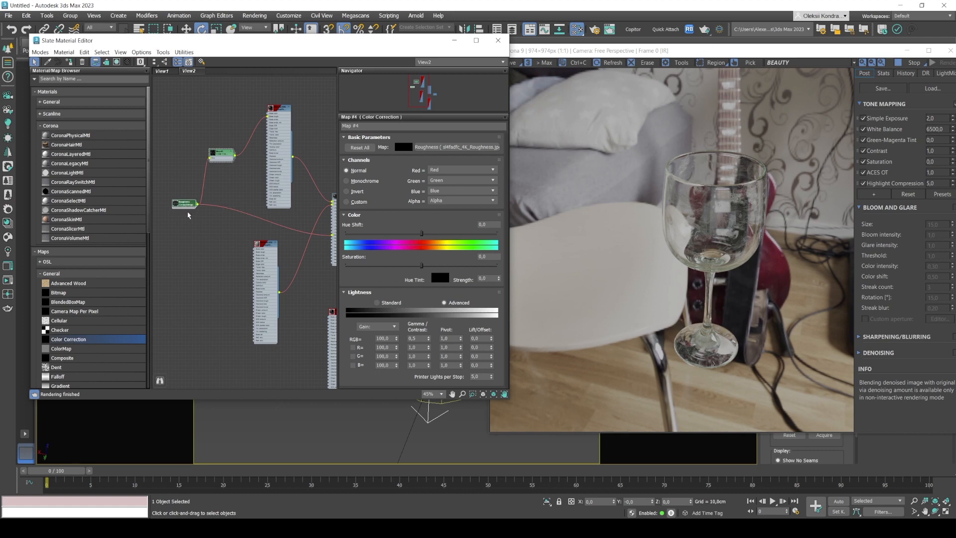